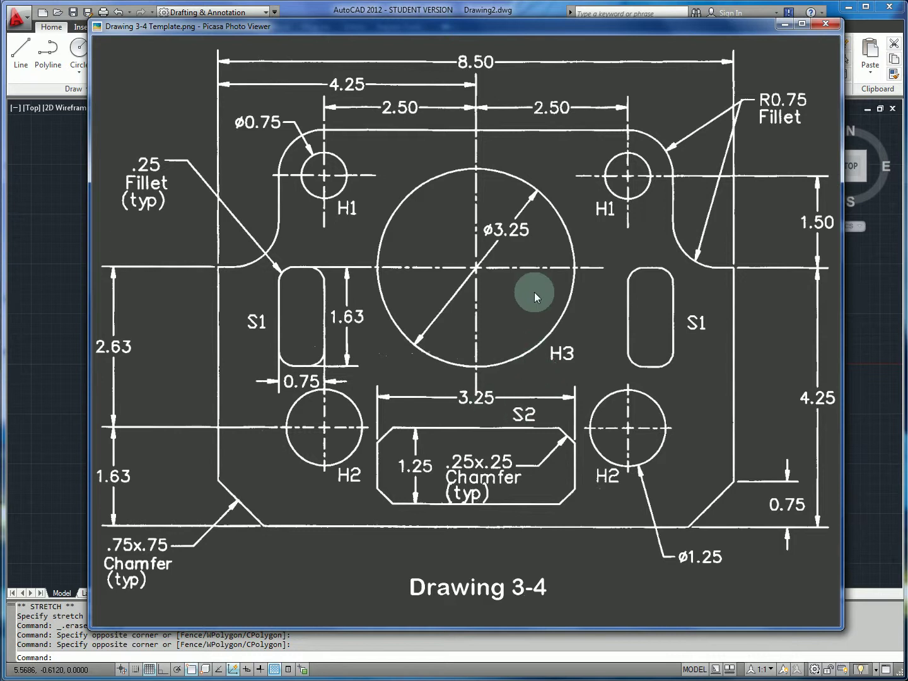
# Shift the Drawing 3-4 reference window slightly left, then return to AutoCAD.
pyautogui.moveTo(528, 25); pyautogui.dragTo(499, 31)
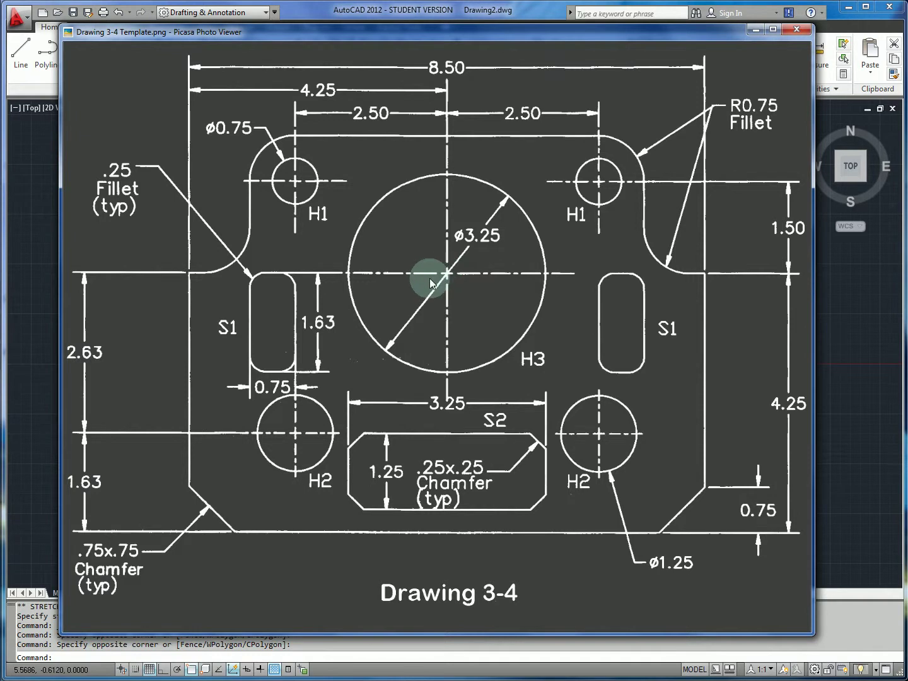
pyautogui.hotkey('alt', 'Tab')
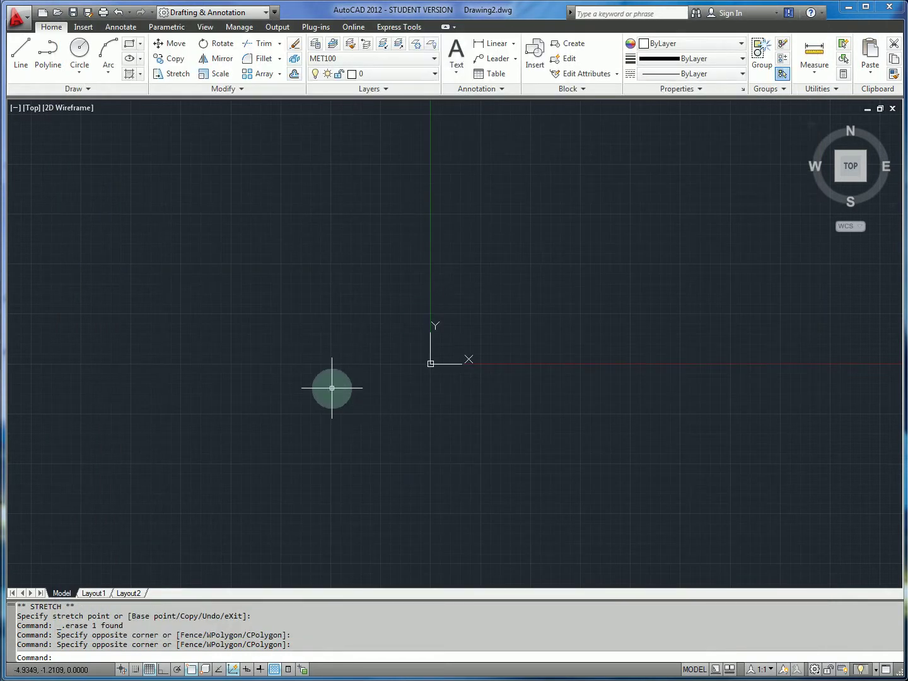
# Cancel a stray circle, turn object snap off and set the grid spacing to 0.25.
pyautogui.write('c')
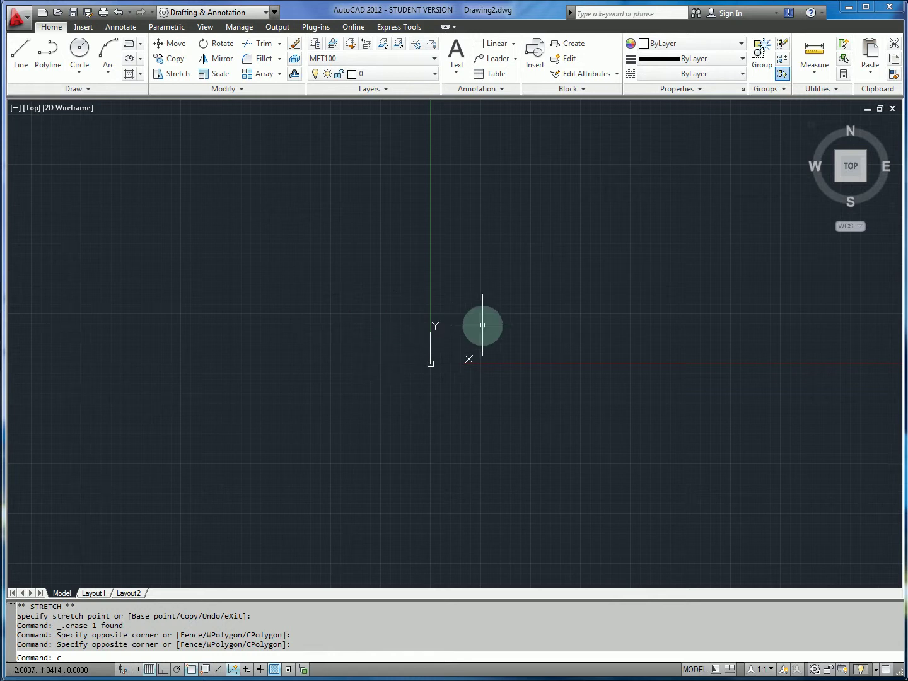
pyautogui.press('Return')
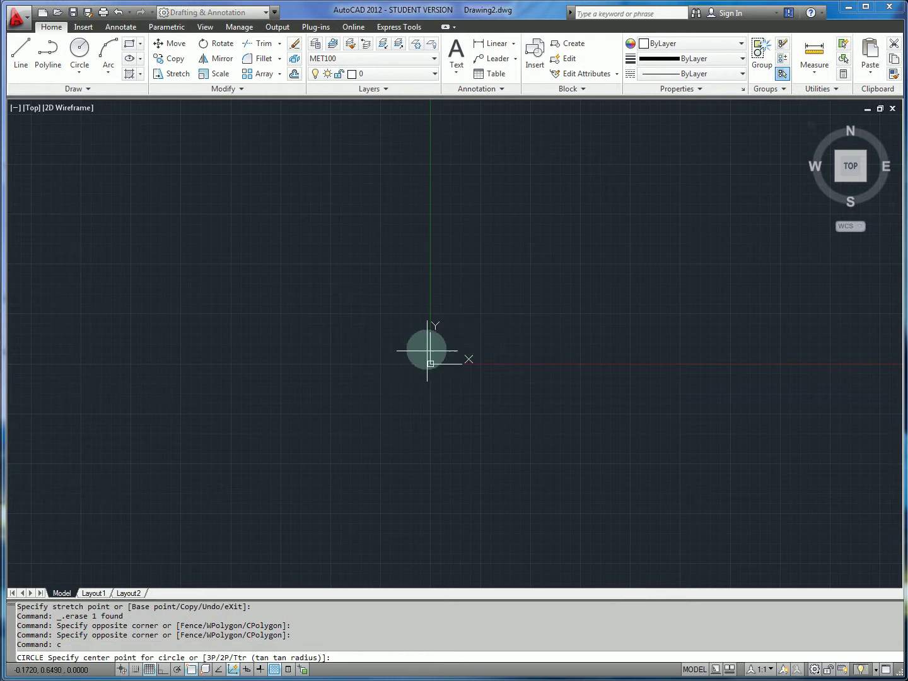
pyautogui.press('Escape')
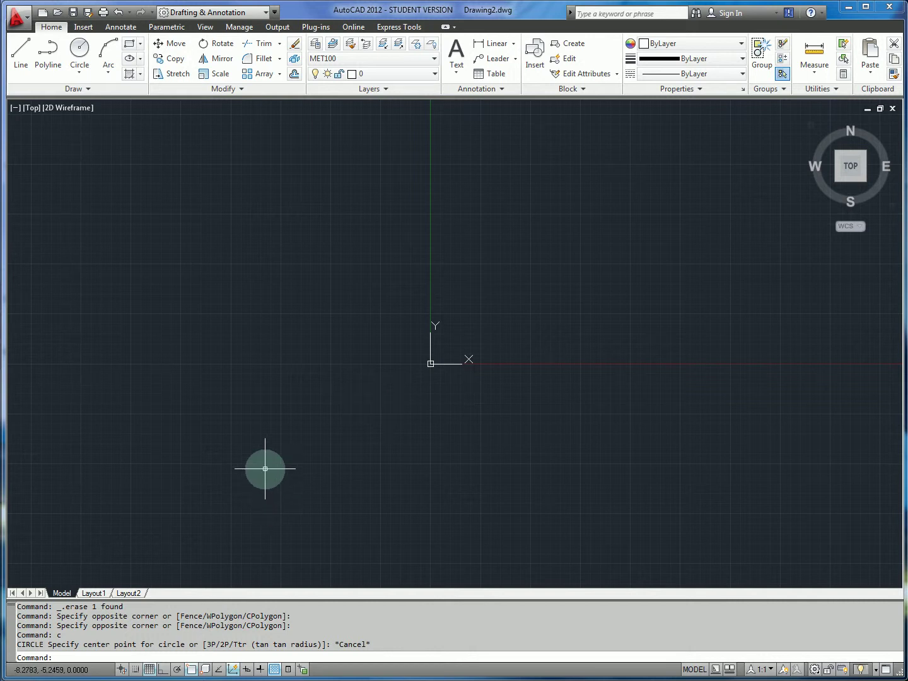
pyautogui.press('F3')
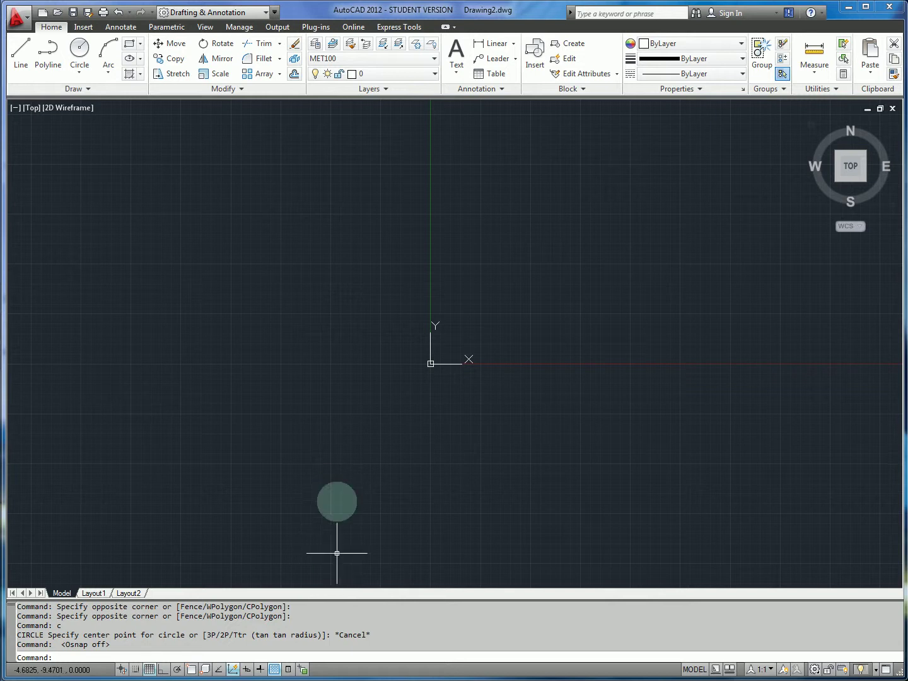
pyautogui.write('grid')
pyautogui.press('Return')
pyautogui.write('.')
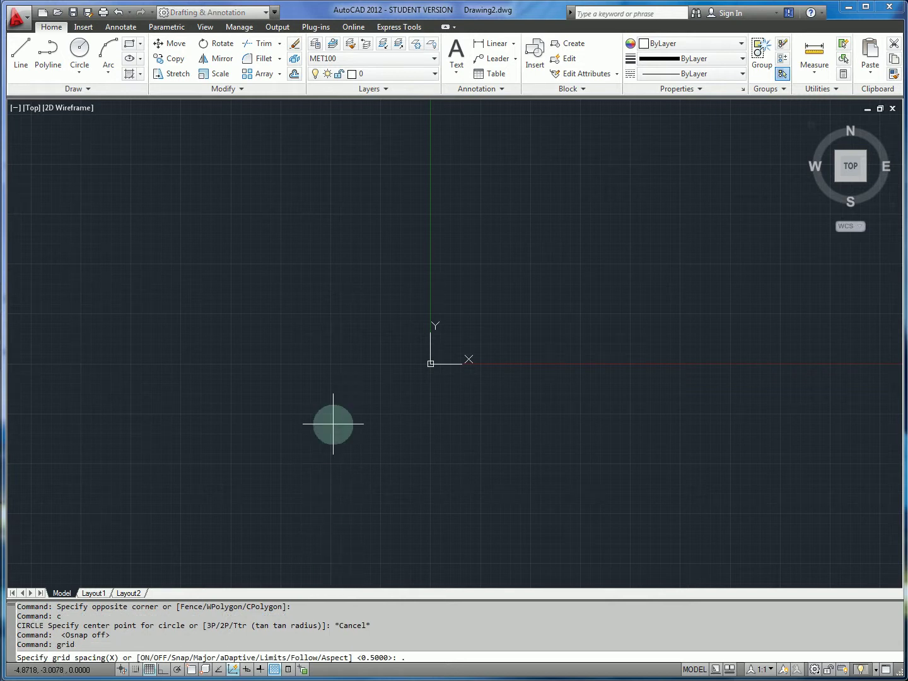
pyautogui.write('25')
pyautogui.press('Return')
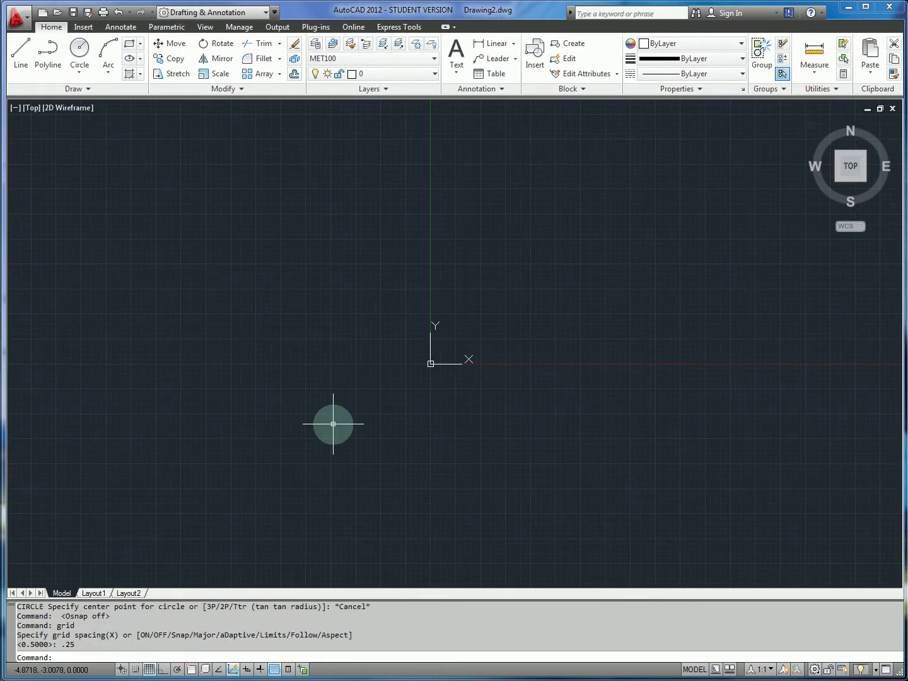
# Set the snap spacing to 0.125.
pyautogui.write('snap')
pyautogui.press('Return')
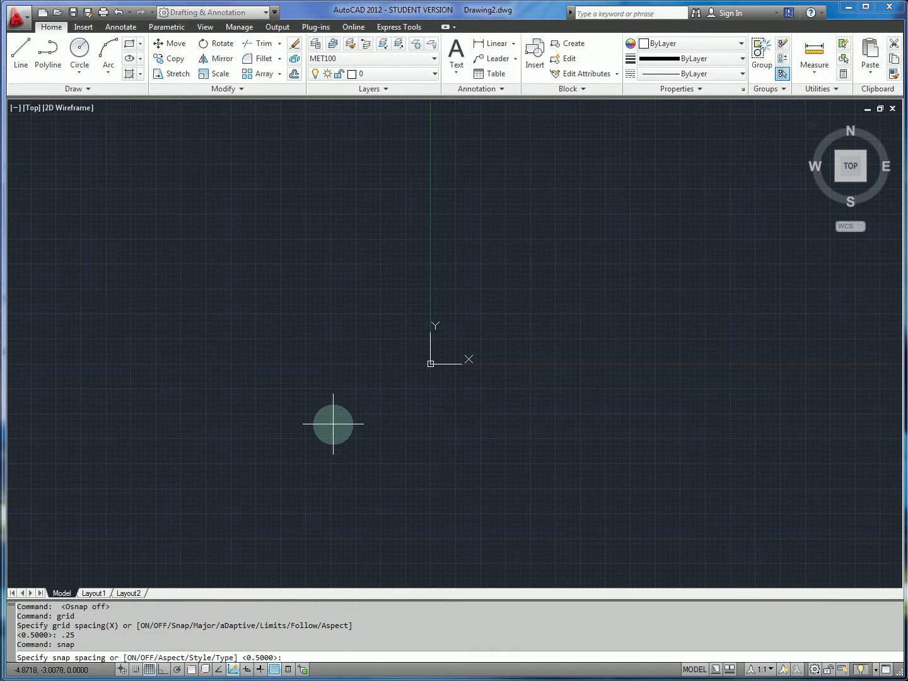
pyautogui.write('.125')
pyautogui.press('Return')
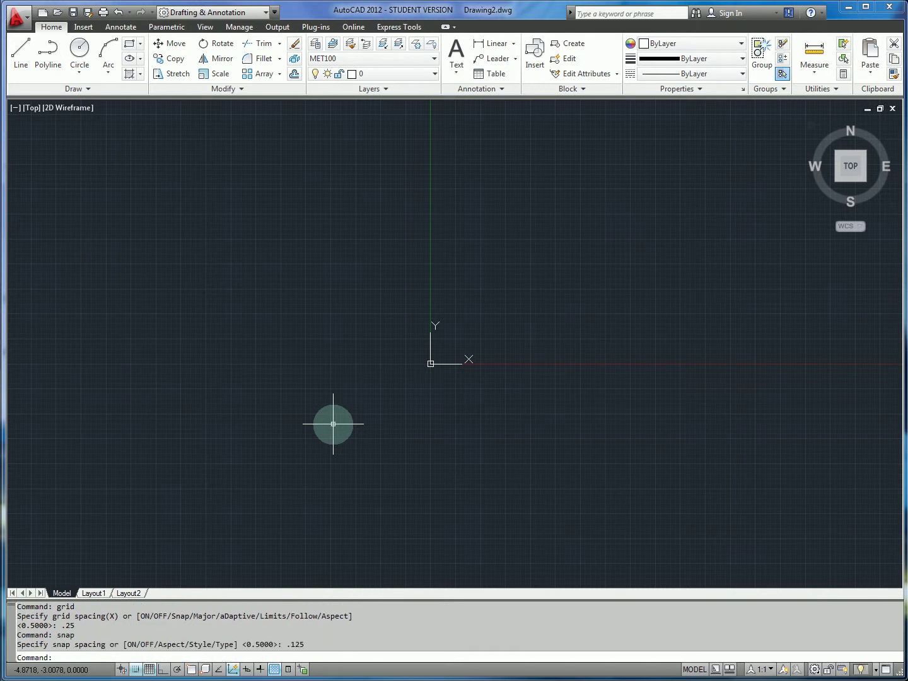
pyautogui.scroll(3, 430, 379)
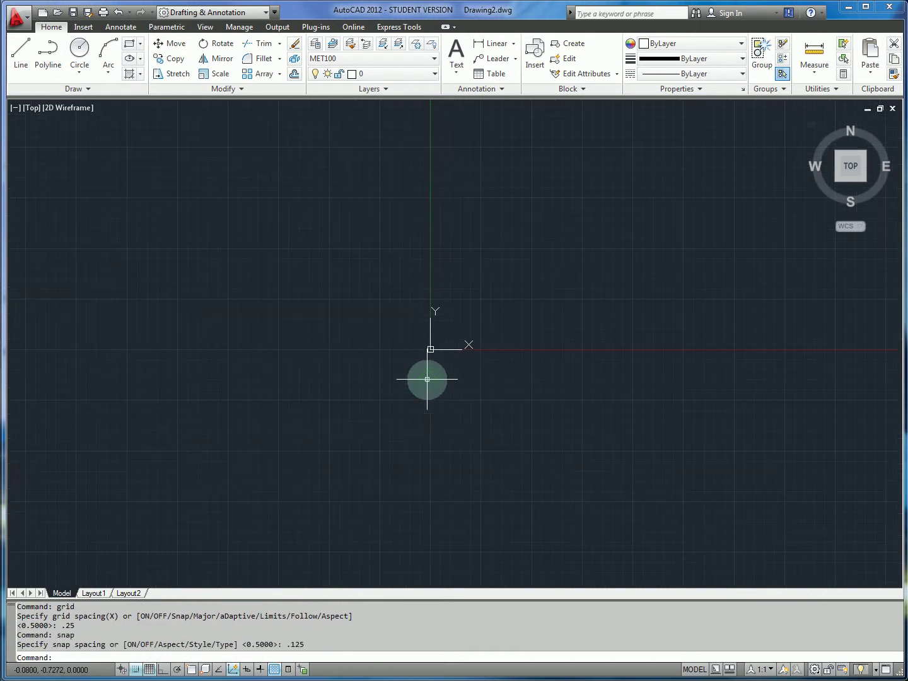
# Check the Drawing 3-4 reference image, then begin a new circle.
pyautogui.hotkey('alt', 'Tab')
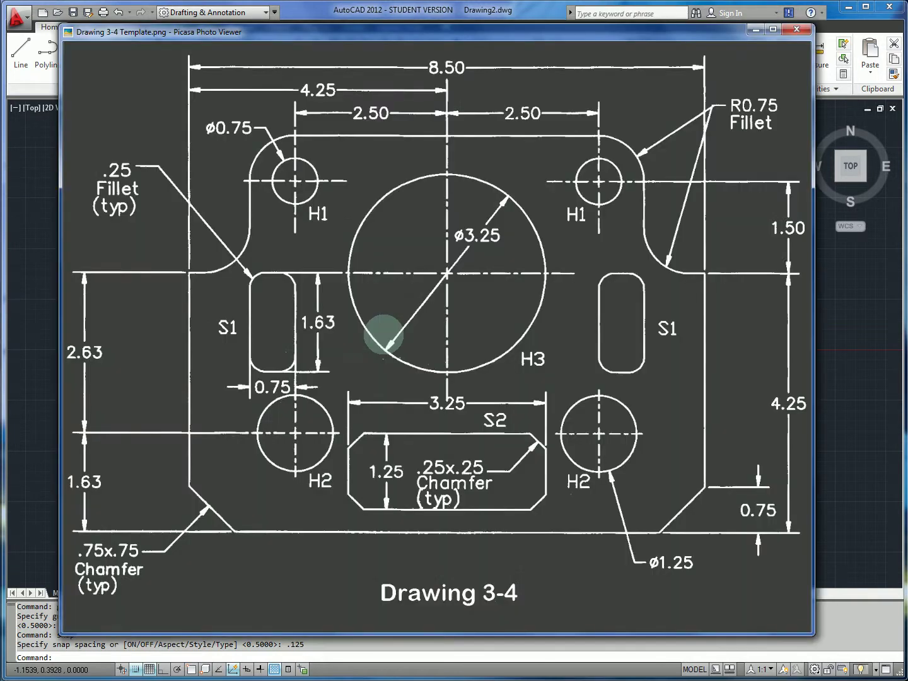
pyautogui.hotkey('alt', 'Tab')
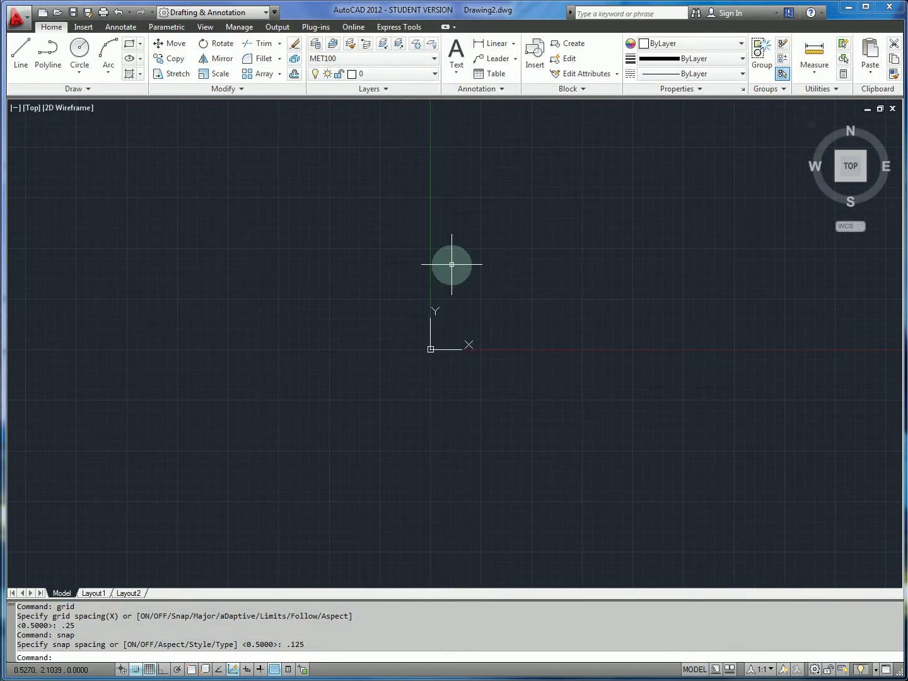
pyautogui.hotkey('alt', 'Tab')
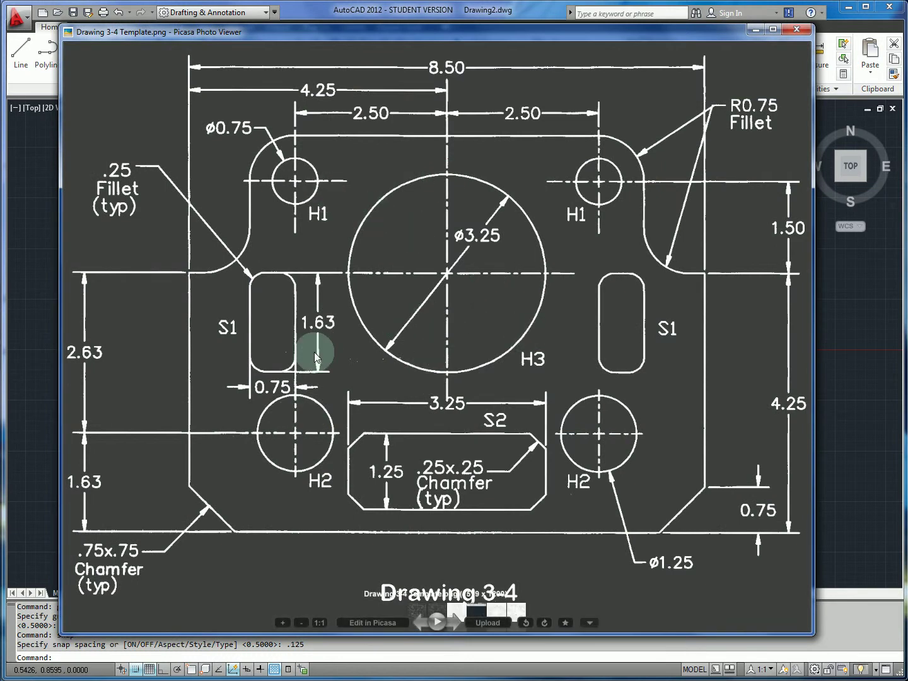
pyautogui.hotkey('alt', 'Tab')
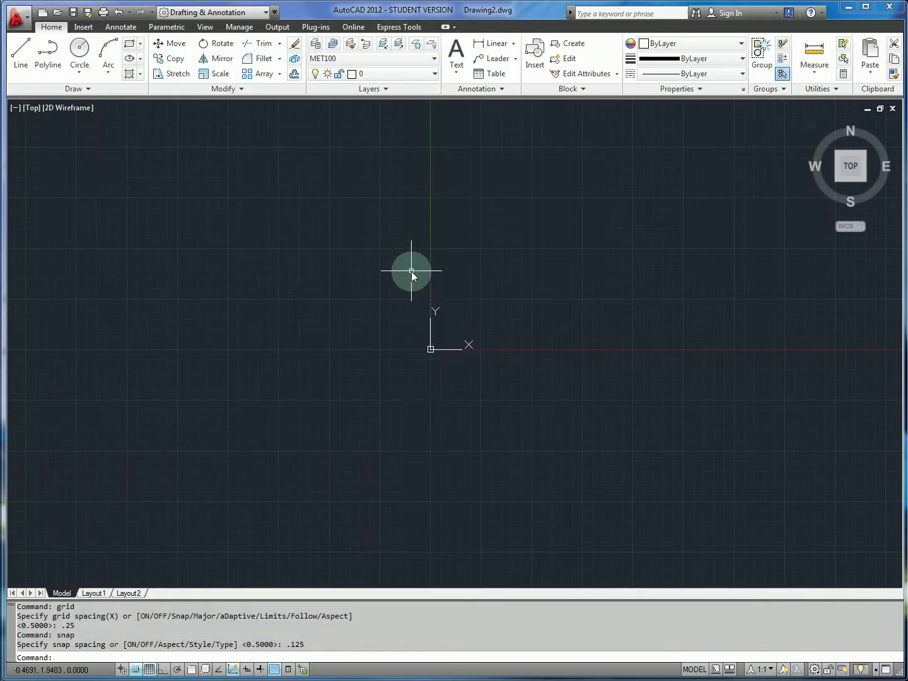
pyautogui.write('c')
pyautogui.press('Return')
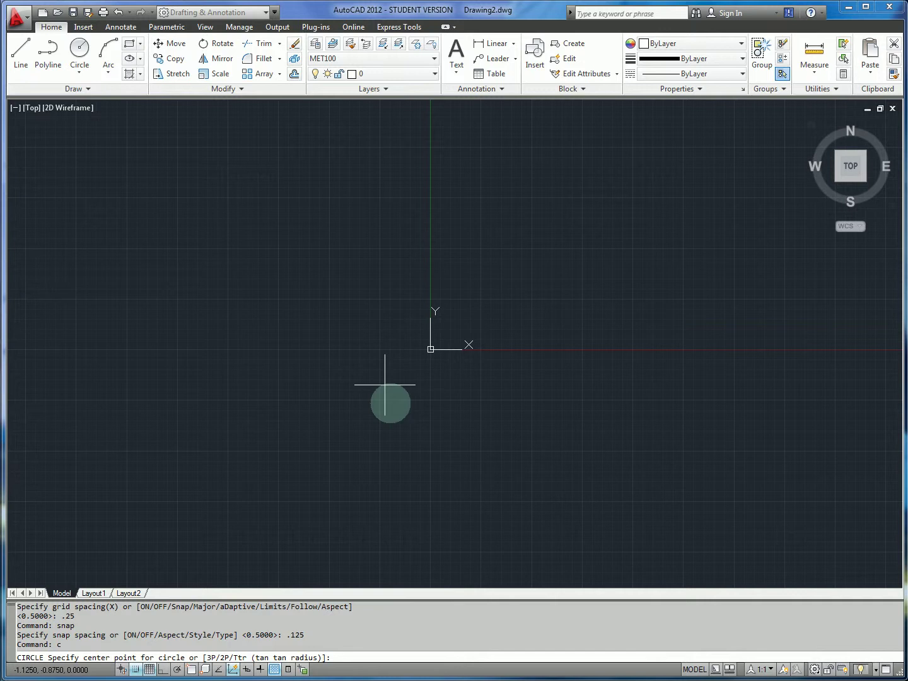
# Draw a 3.25-diameter circle centred at the origin.
pyautogui.click(431, 349)
pyautogui.write('d')
pyautogui.press('Return')
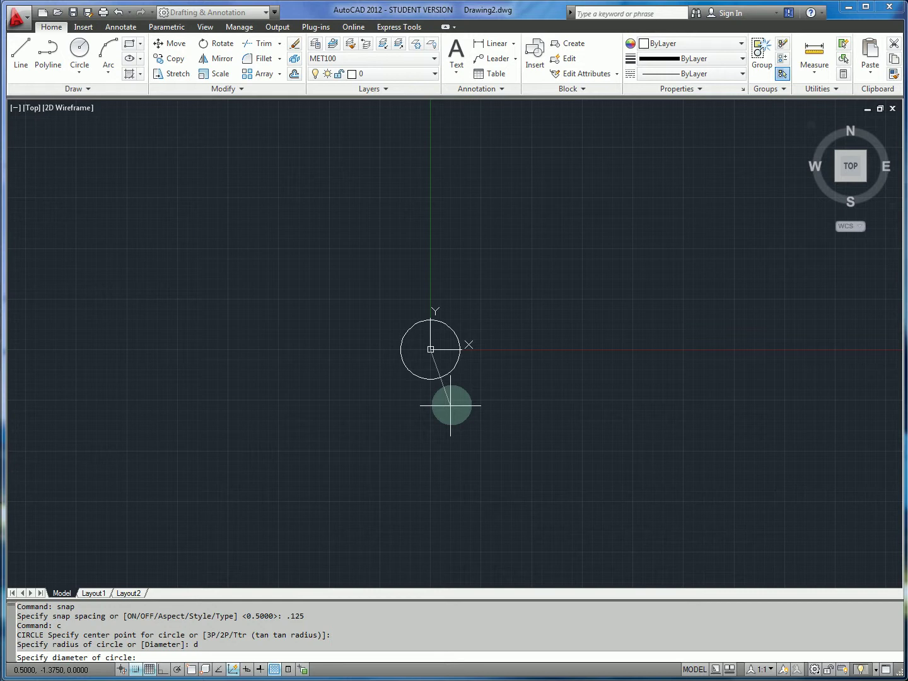
pyautogui.write('3.25')
pyautogui.press('Return')
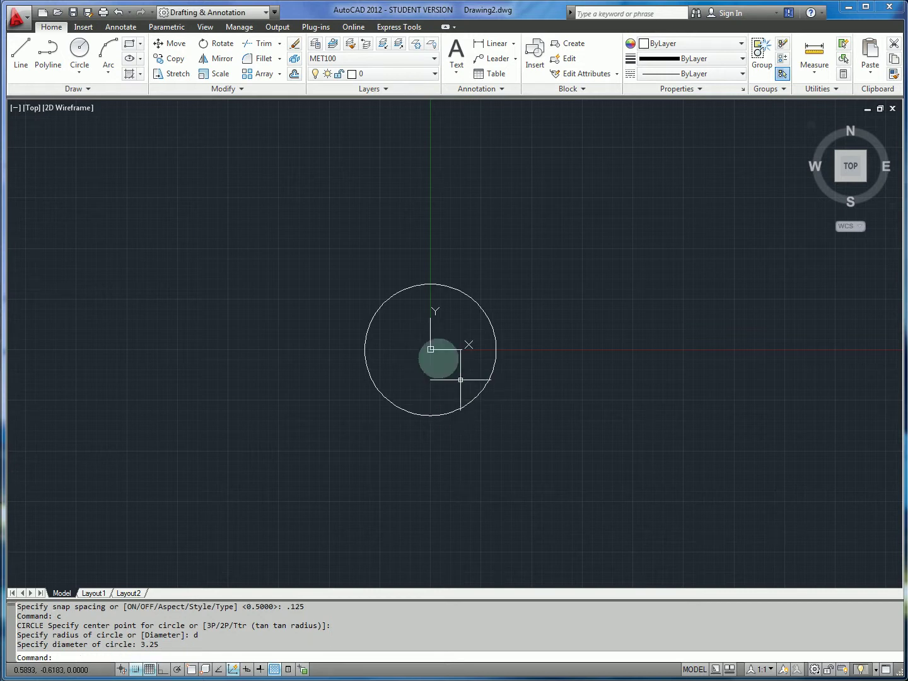
# Set DIMCEN to -0.09 and add centre lines across the circle with DIMCENTER.
pyautogui.write('d')
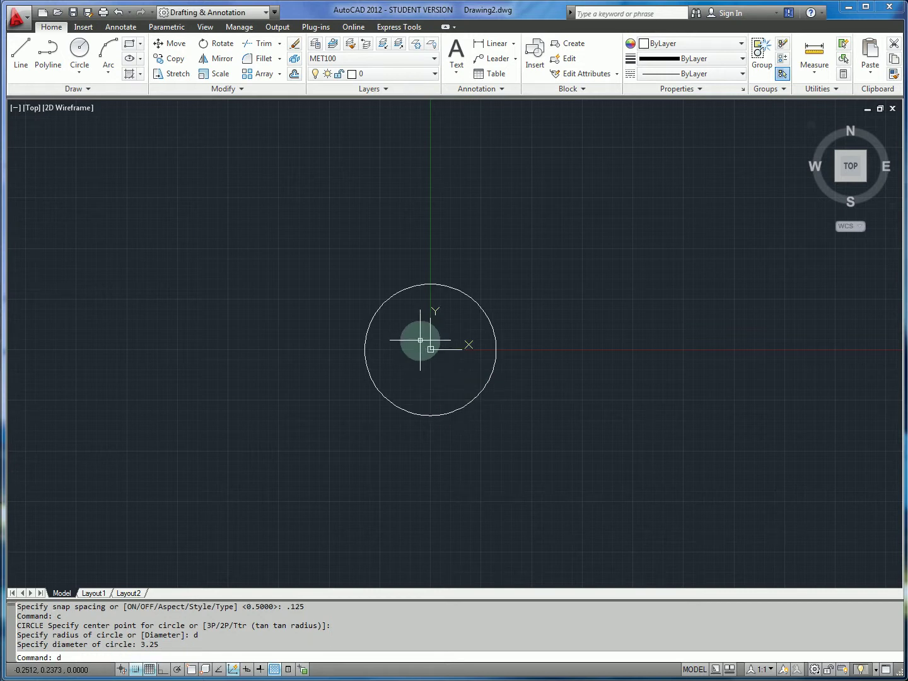
pyautogui.write('imcen')
pyautogui.press('Return')
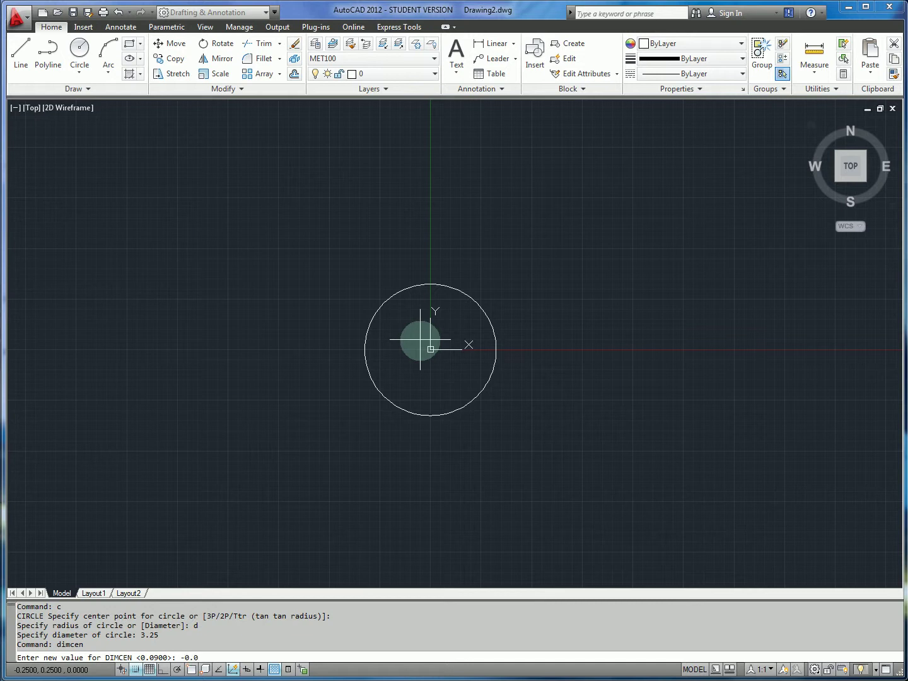
pyautogui.press('Return')
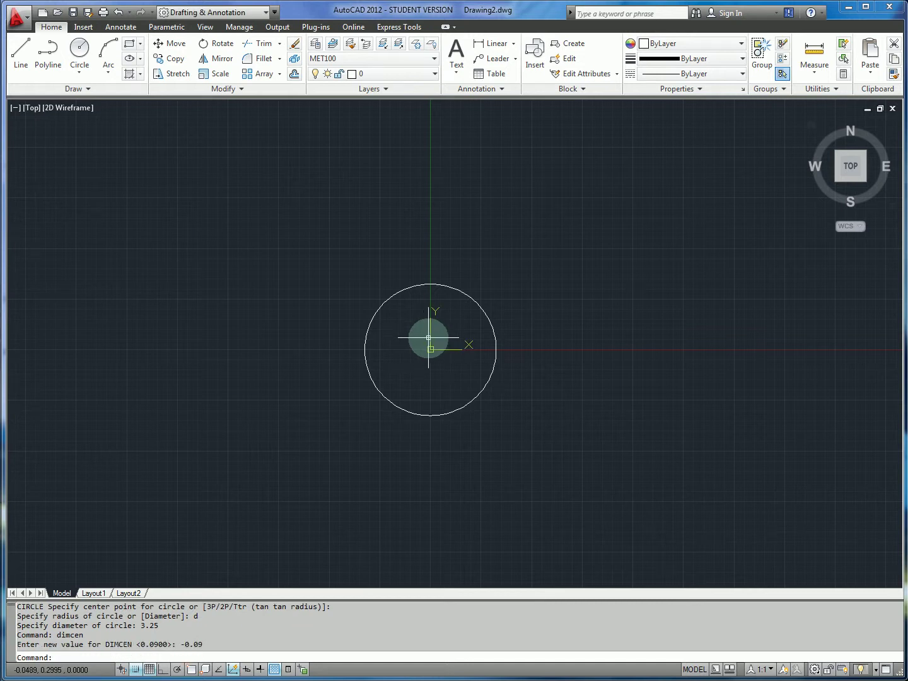
pyautogui.write('imcenter')
pyautogui.press('Return')
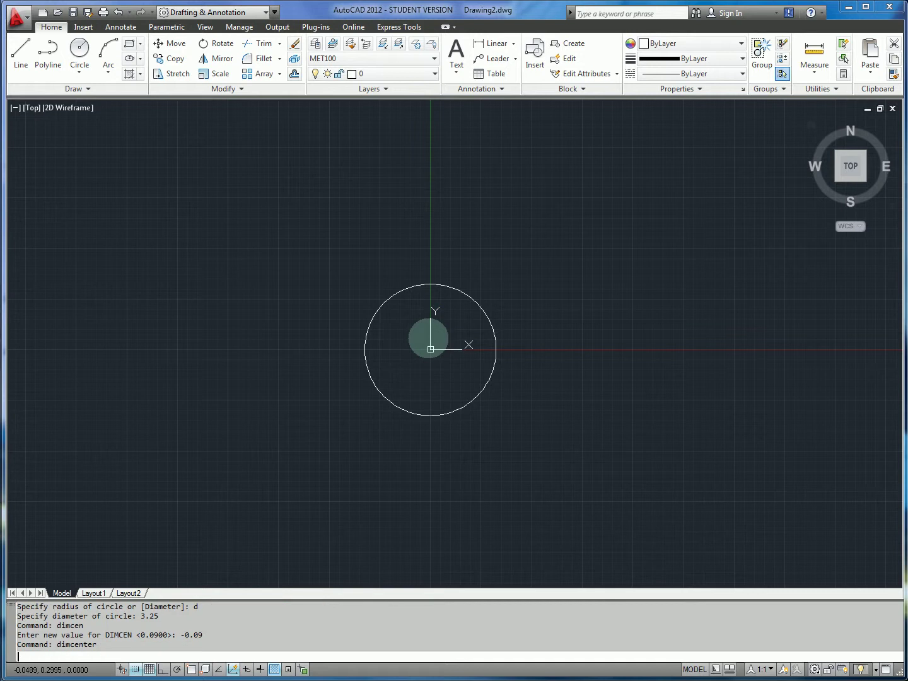
pyautogui.click(468, 296)
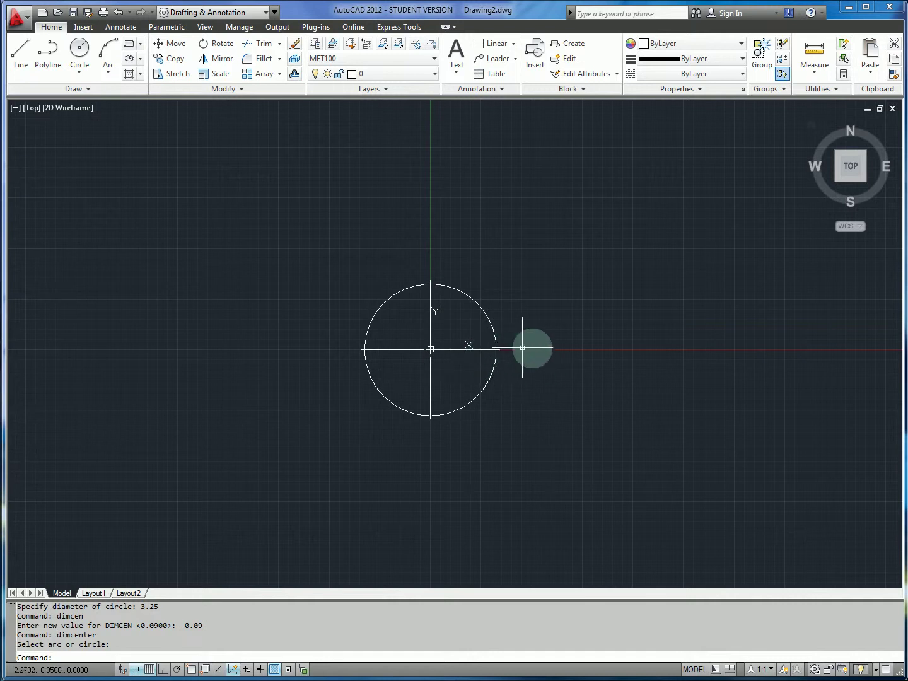
# Undo the centre lines and try making Center the current layer.
pyautogui.hotkey('ctrl', 'z')
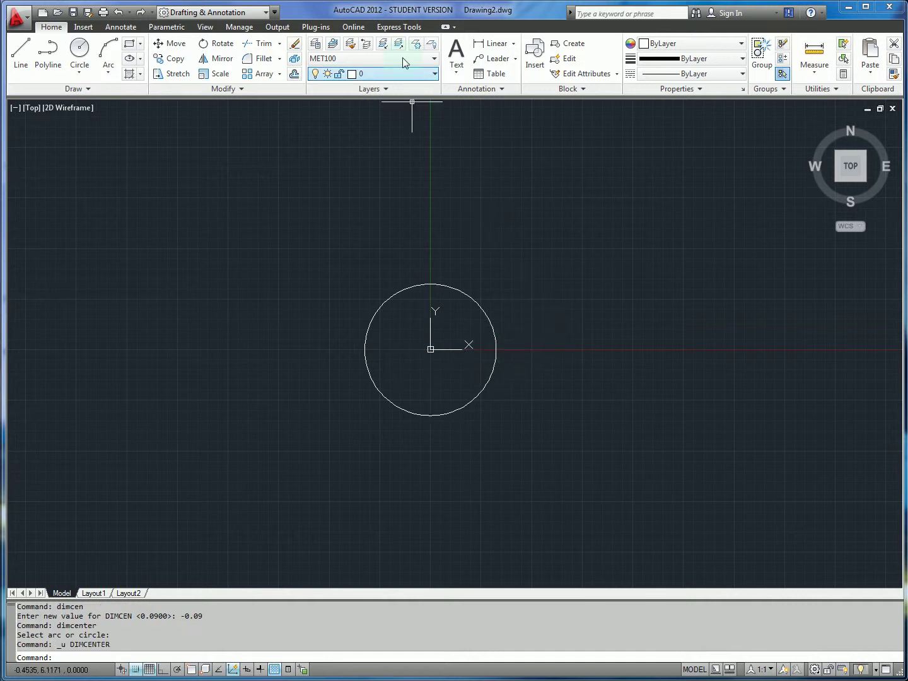
pyautogui.click(391, 74)
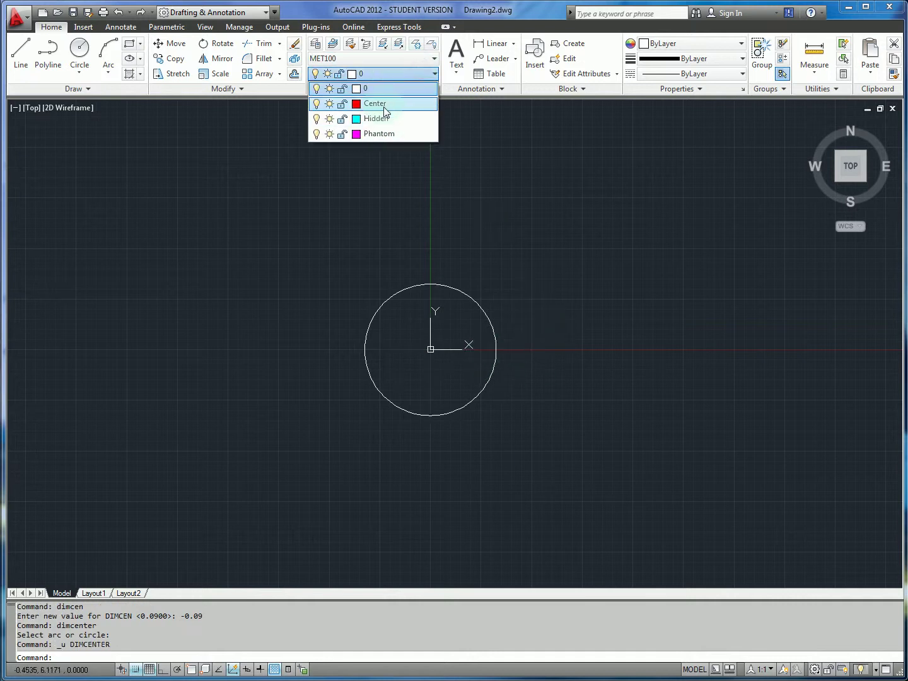
pyautogui.click(378, 104)
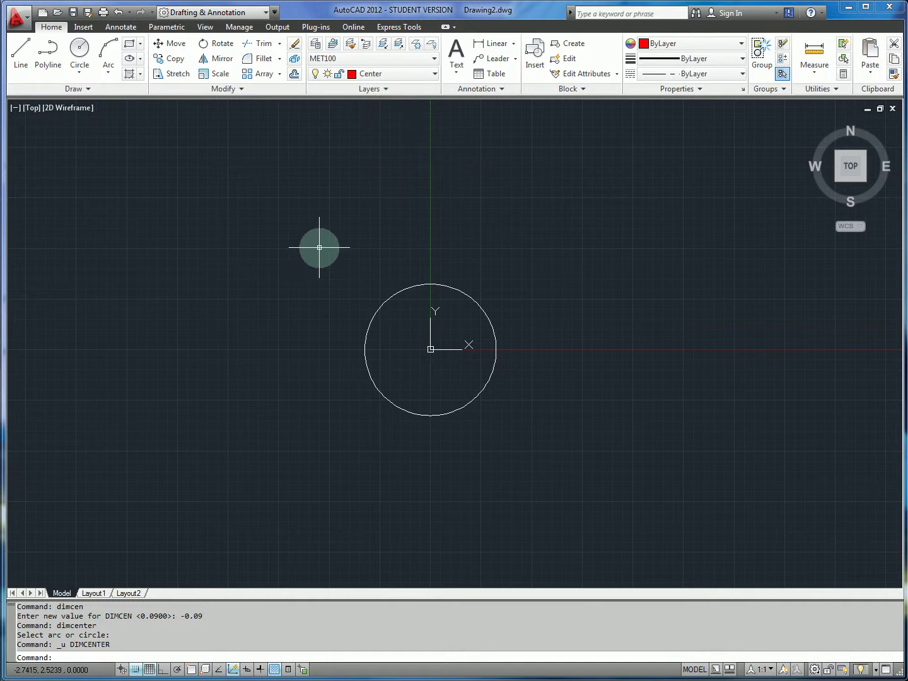
pyautogui.press('Return')
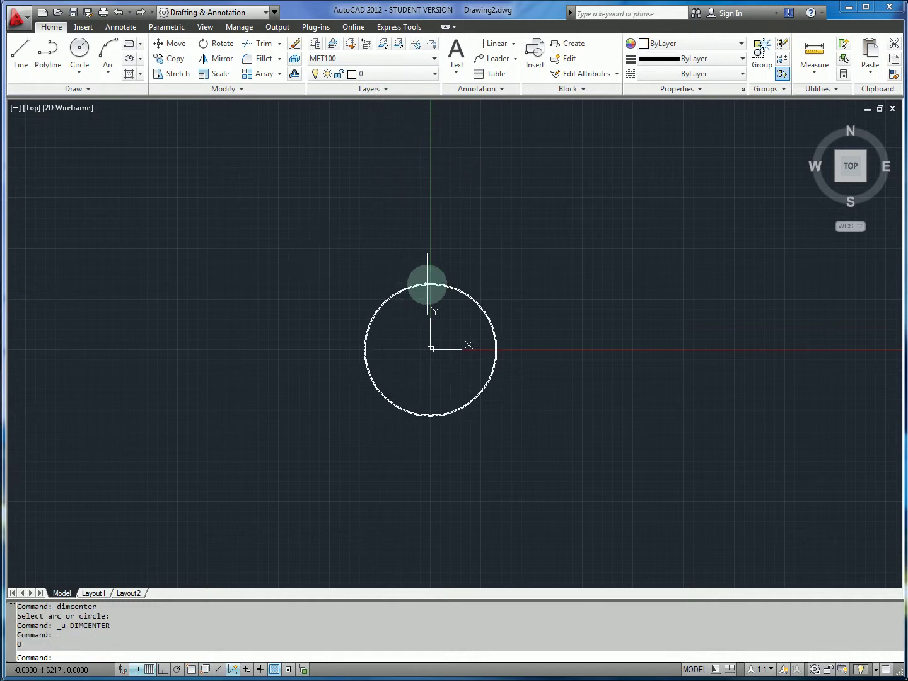
pyautogui.click(428, 282)
pyautogui.press('Escape')
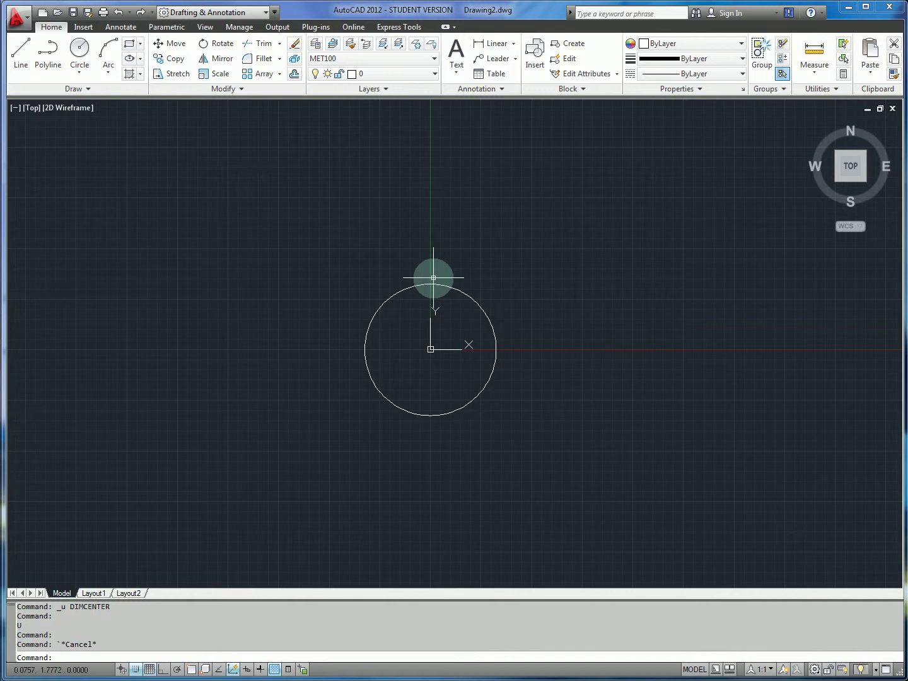
# Re-add centre lines to the circle, then undo them again.
pyautogui.write('dimcenter')
pyautogui.press('Return')
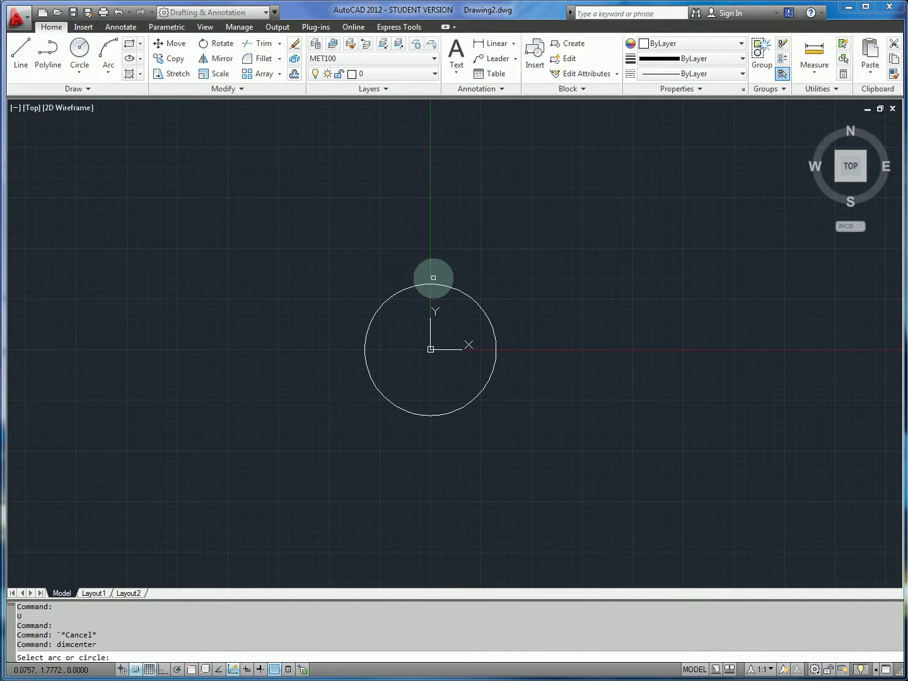
pyautogui.click(436, 286)
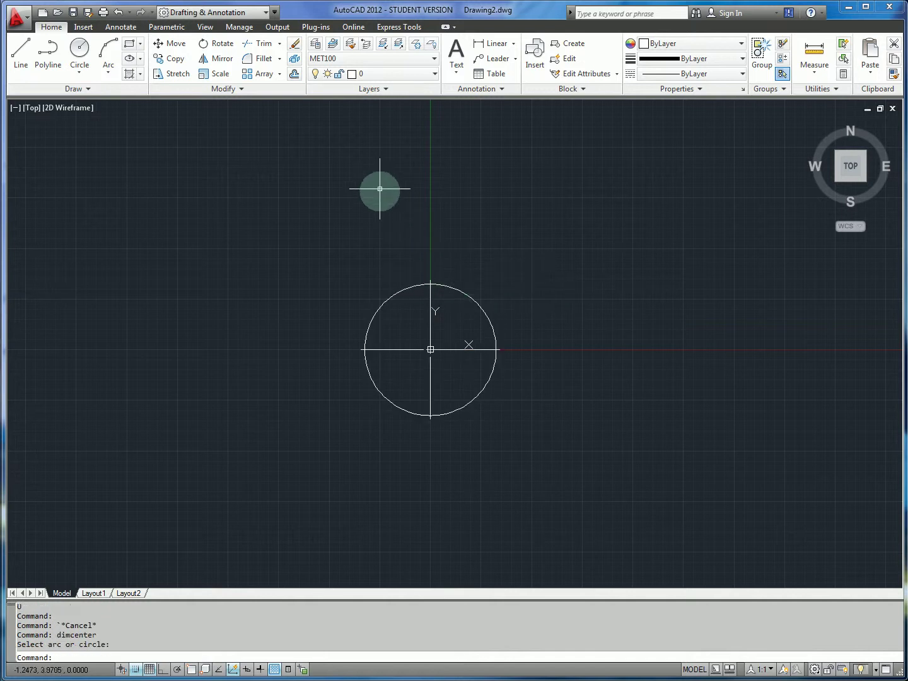
pyautogui.press('Escape')
pyautogui.press('Escape')
pyautogui.hotkey('ctrl', 'z')
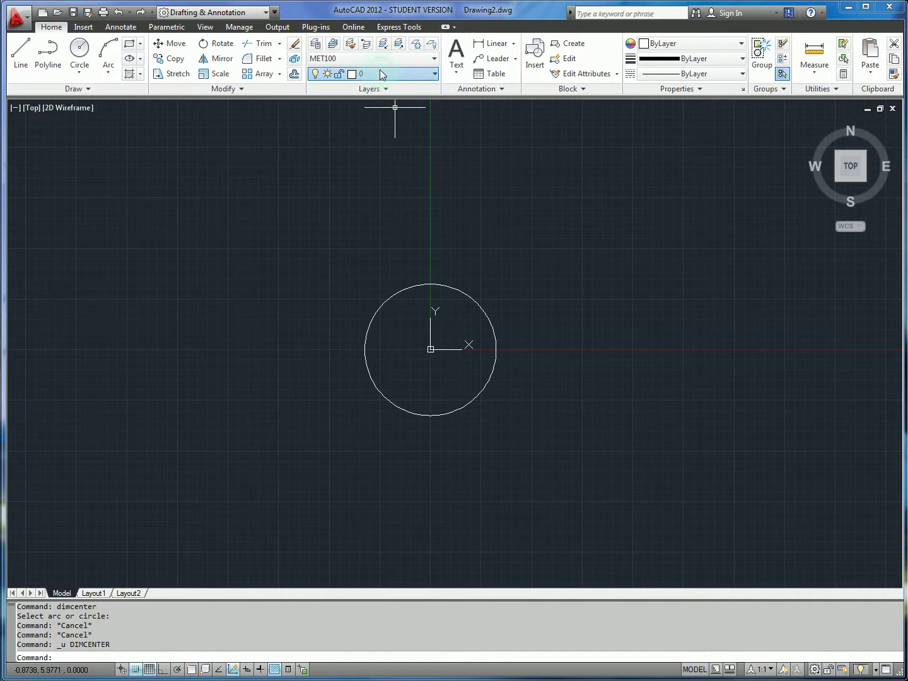
# With Center as the current layer, centre-mark the large 3.25 circle.
pyautogui.click(378, 74)
pyautogui.click(374, 103)
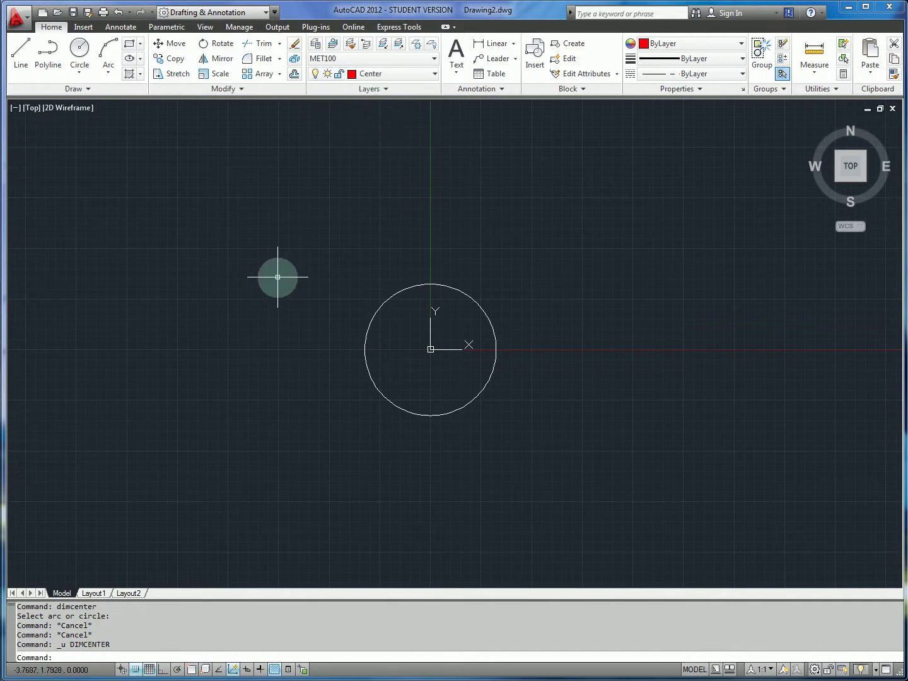
pyautogui.write('dimcenter')
pyautogui.press('Return')
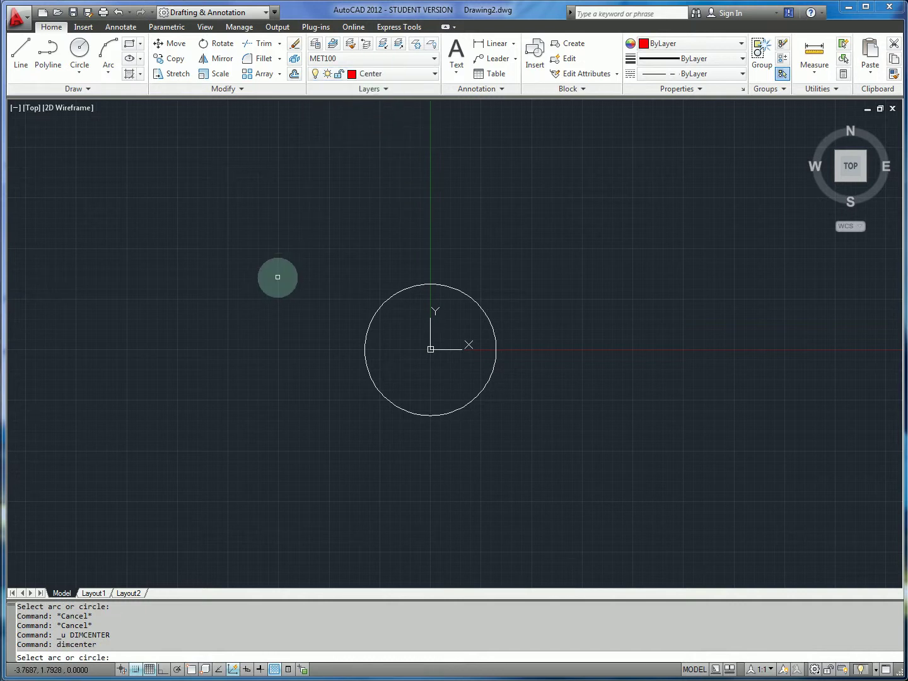
pyautogui.click(403, 287)
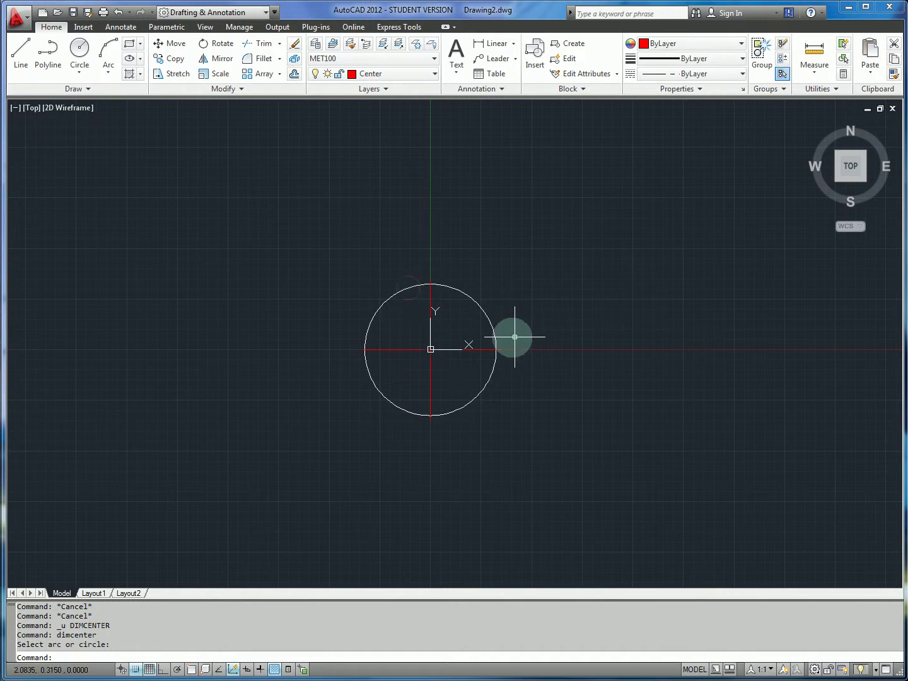
pyautogui.scroll(2, 447, 344)
pyautogui.scroll(5, 441, 346)
pyautogui.scroll(-6, 419, 349)
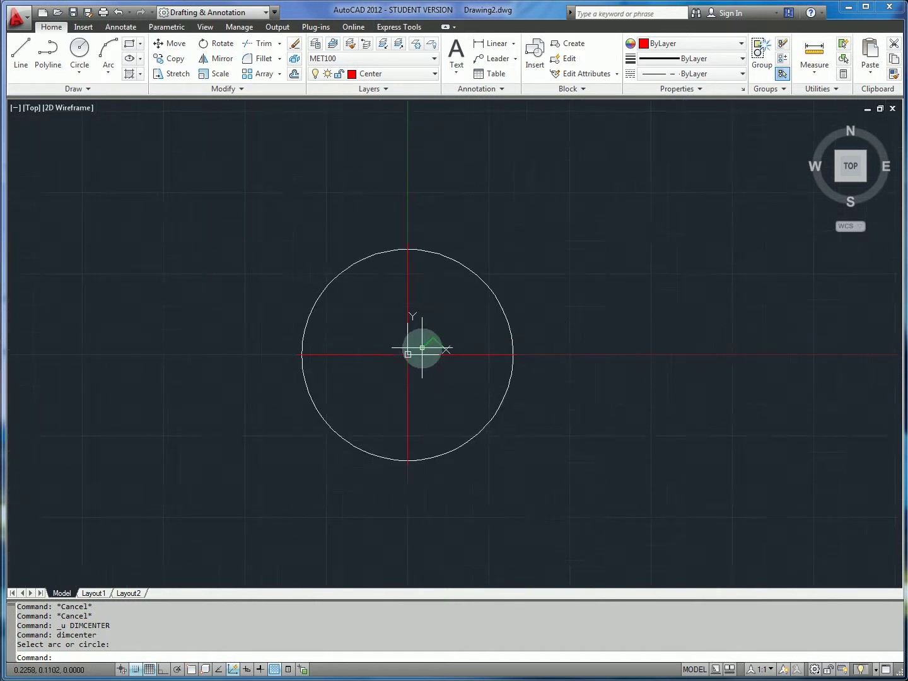
# Switch the current layer back to 0 and recentre the view on the circle.
pyautogui.click(352, 74)
pyautogui.click(369, 93)
pyautogui.moveTo(478, 259); pyautogui.dragTo(543, 277, button='middle')
pyautogui.scroll(2, 524, 275)
pyautogui.scroll(-2, 521, 276)
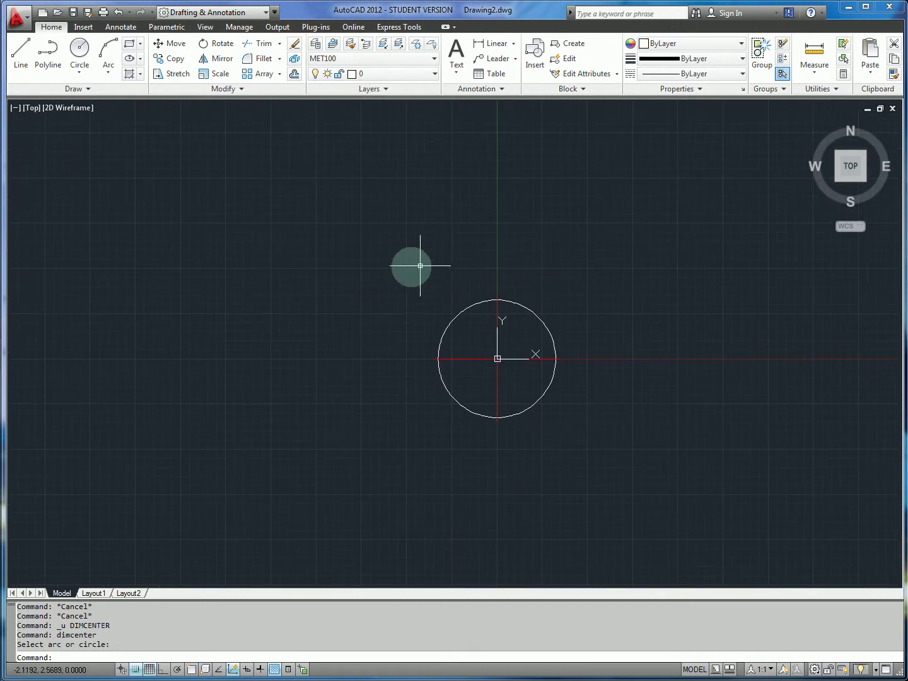
pyautogui.click(369, 274)
pyautogui.click(334, 251)
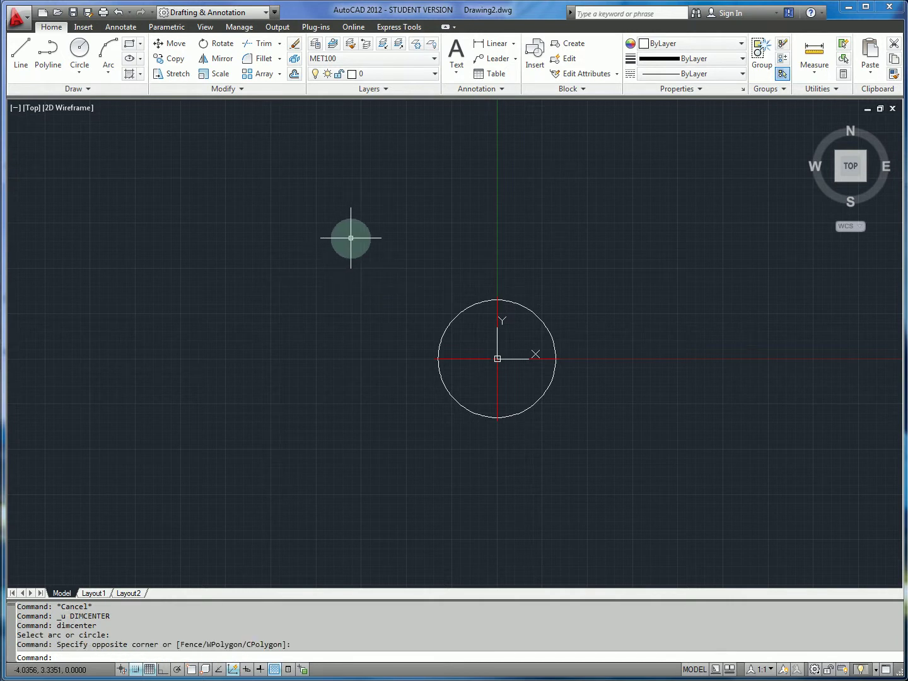
# Draw a 0.75-diameter circle centred at -2.5,1.5.
pyautogui.press('Return')
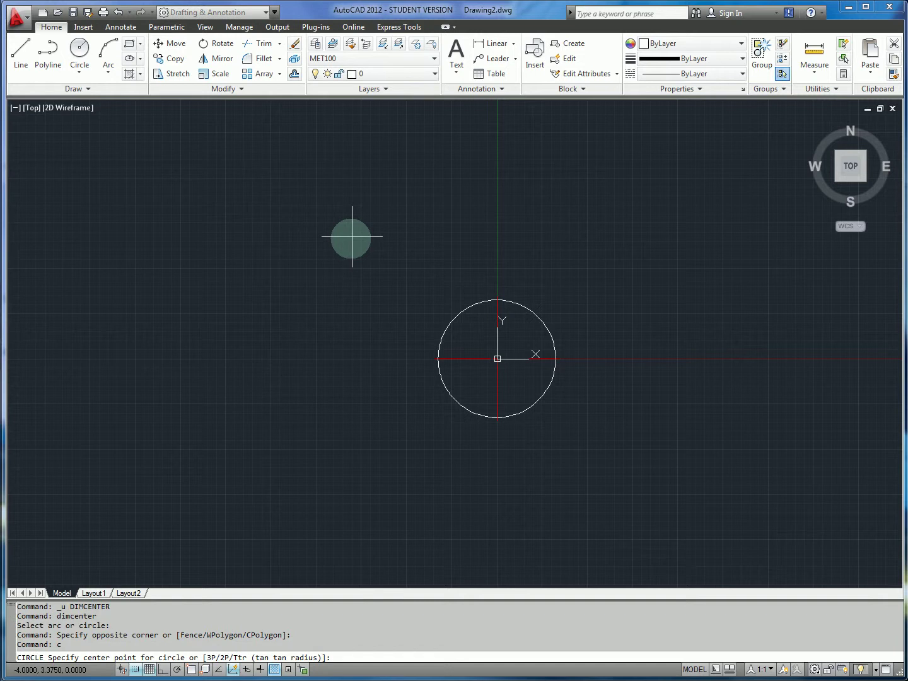
pyautogui.write('-2.5,1.5')
pyautogui.press('Return')
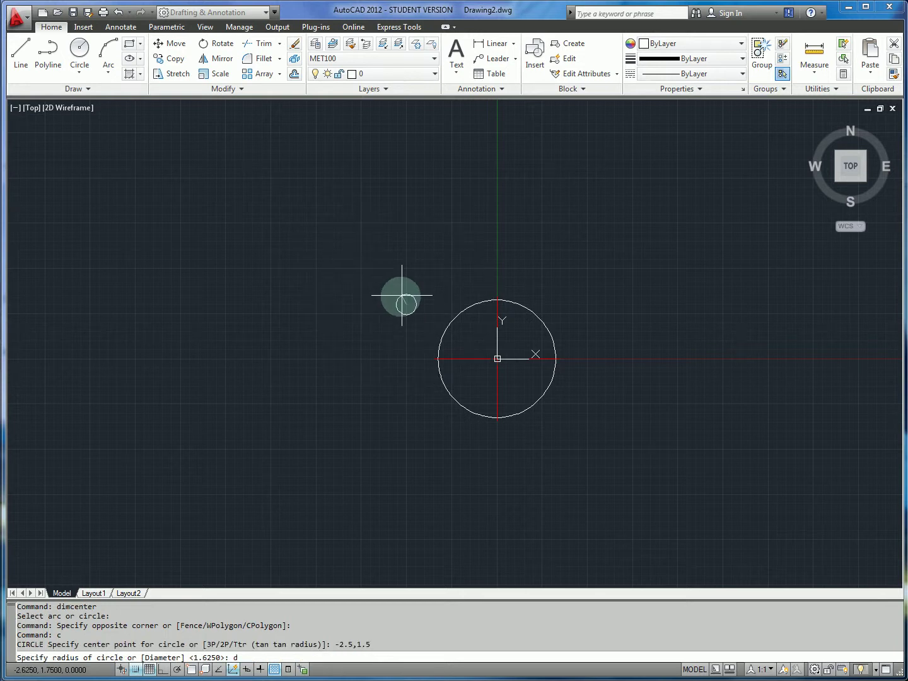
pyautogui.press('Return')
pyautogui.write('.75')
pyautogui.press('Return')
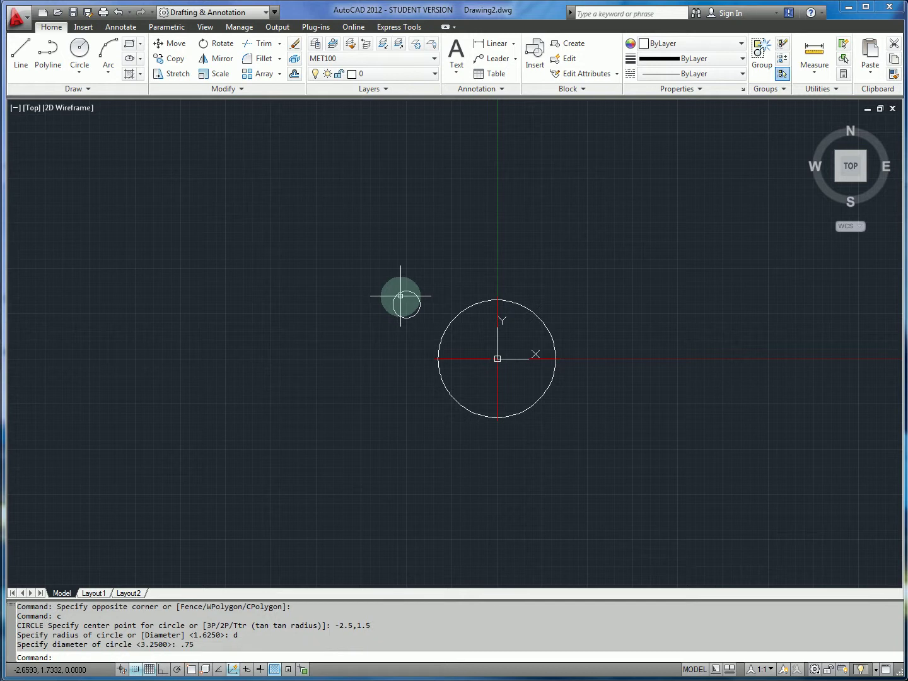
pyautogui.moveTo(450, 297); pyautogui.dragTo(436, 289, button='middle')
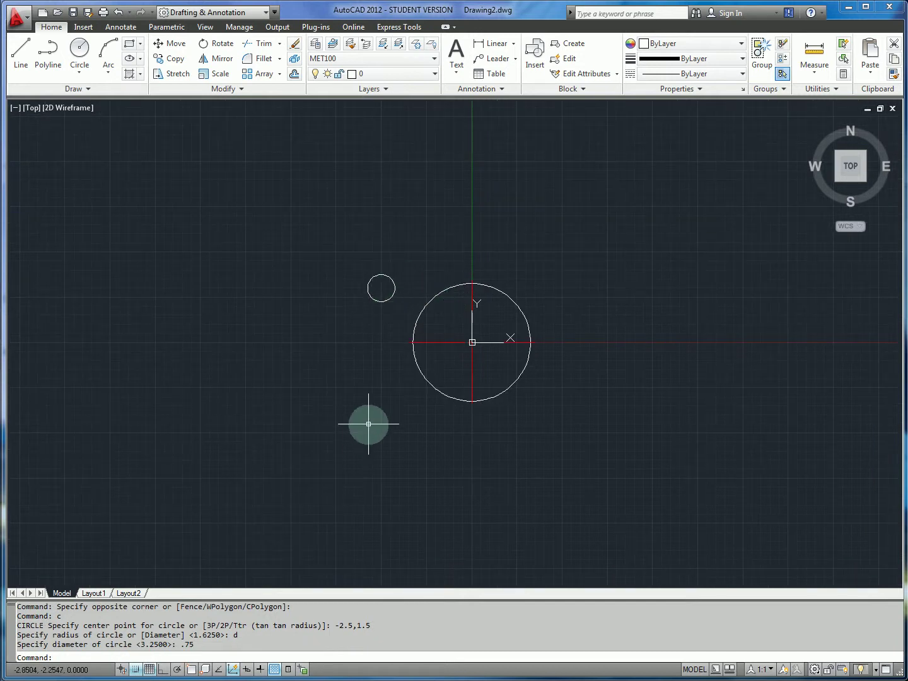
# Draw a 1.25-diameter circle centred at -2.5,-2.625.
pyautogui.press('Return')
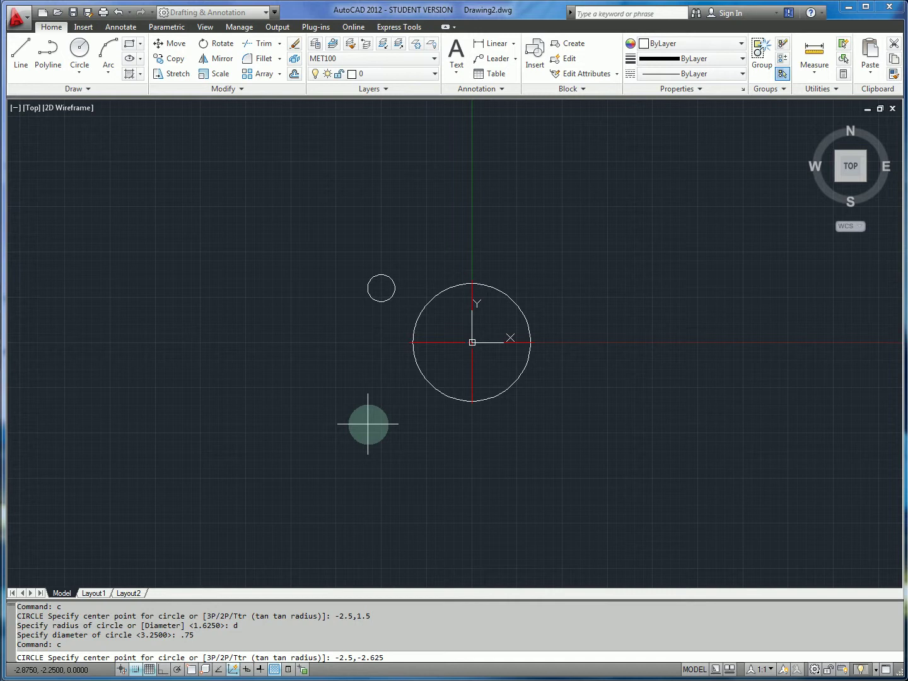
pyautogui.press('Return')
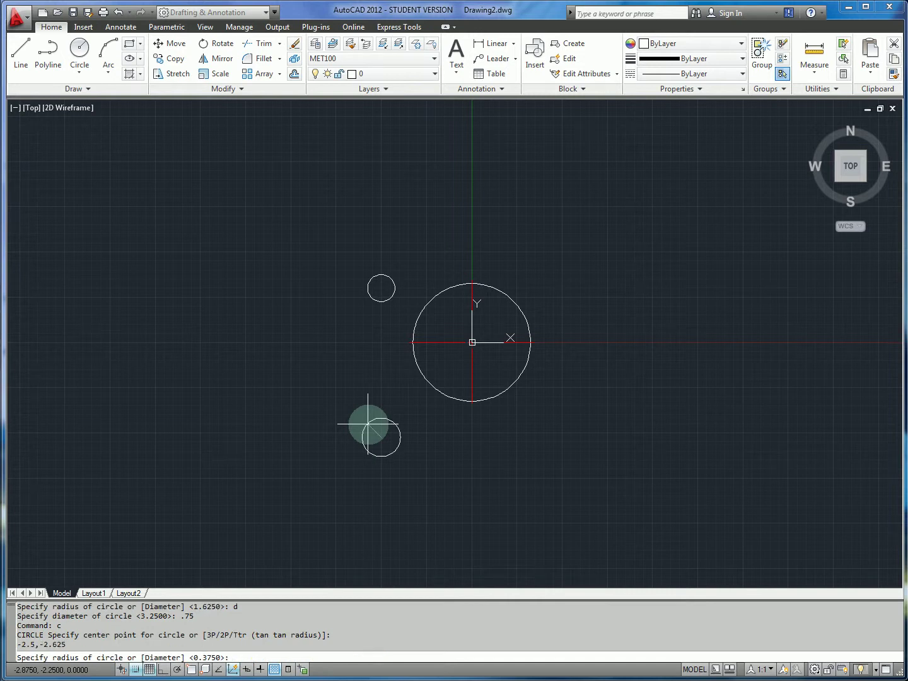
pyautogui.write('d')
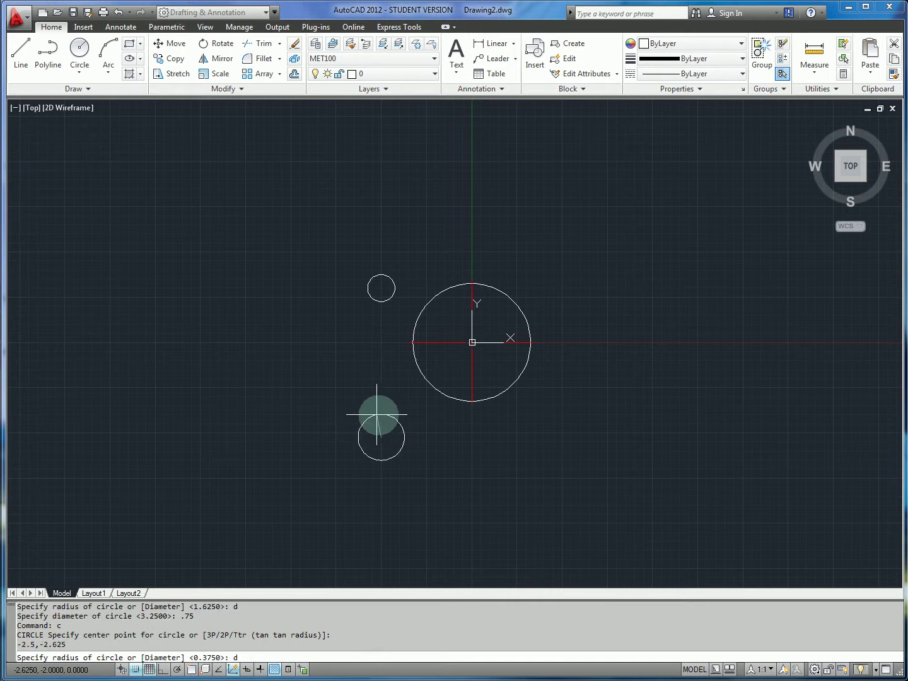
pyautogui.press('Return')
pyautogui.write('1.25')
pyautogui.press('Return')
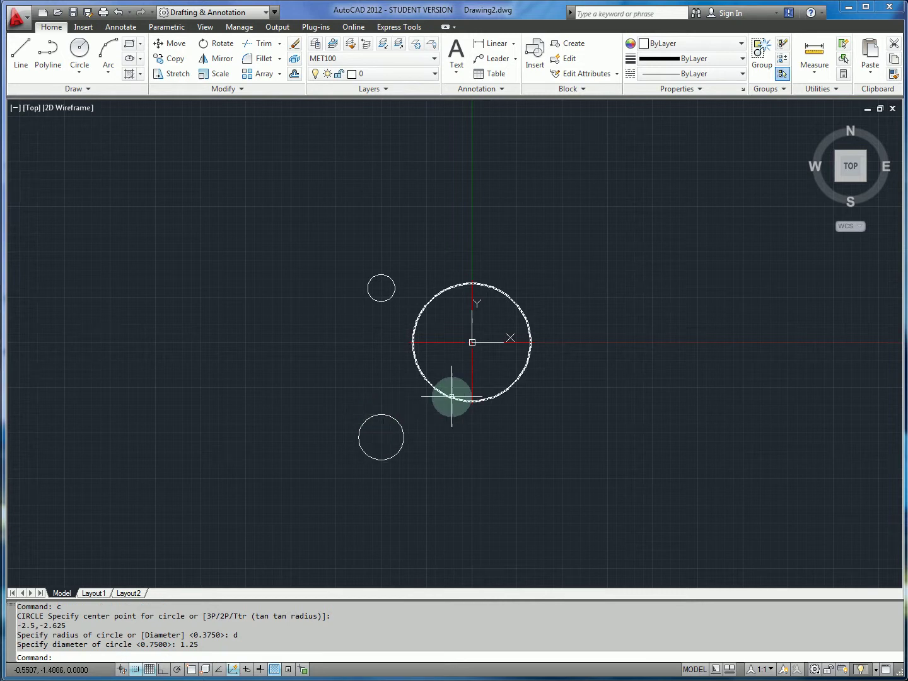
# On the Center layer, add DIMCENTER marks to the upper 0.75 and lower 1.25 circles.
pyautogui.click(394, 75)
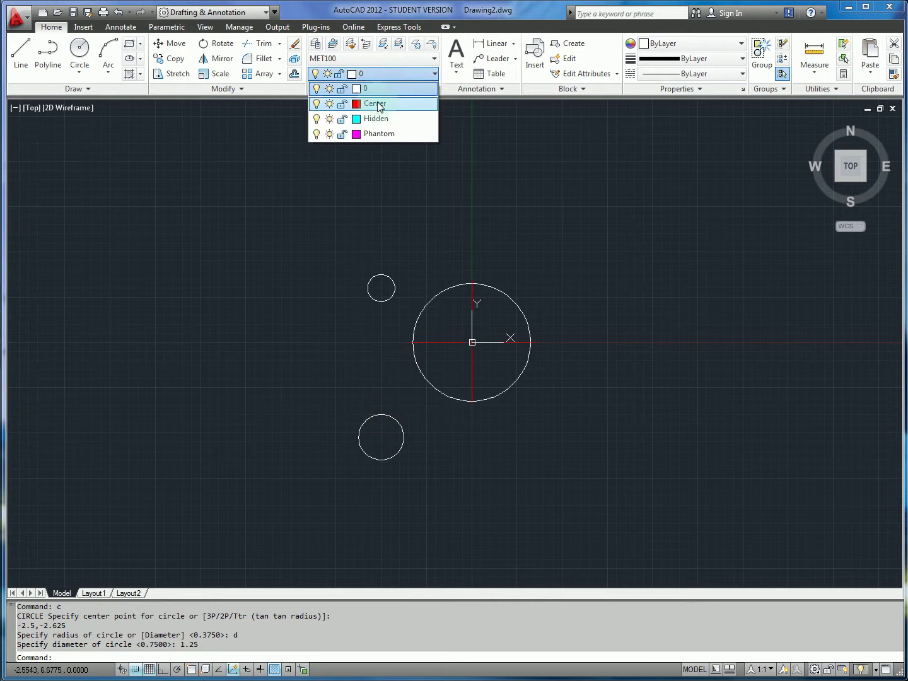
pyautogui.click(371, 102)
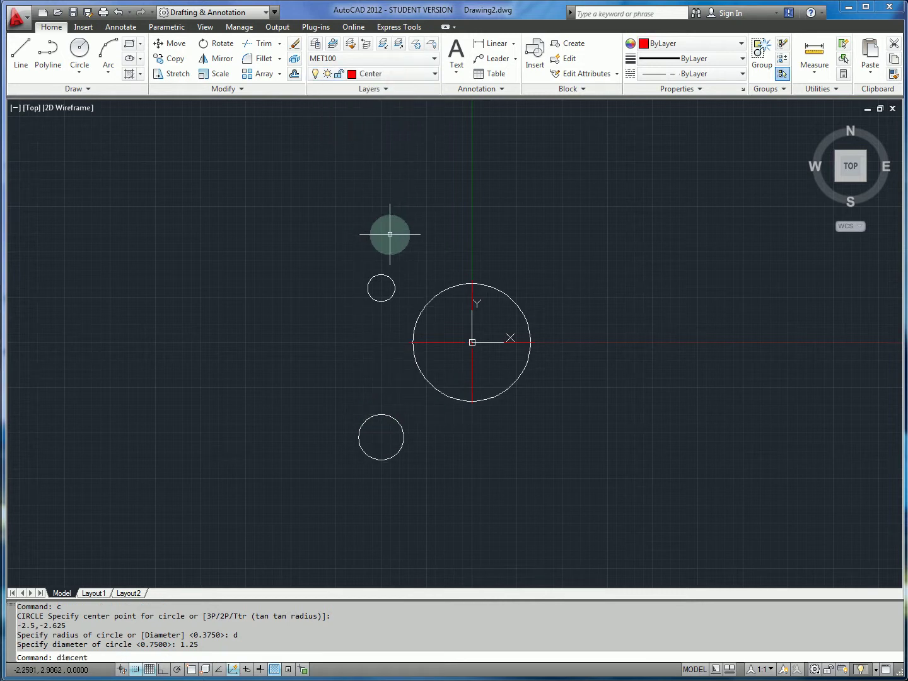
pyautogui.write('dimcenter')
pyautogui.press('Return')
pyautogui.click(389, 280)
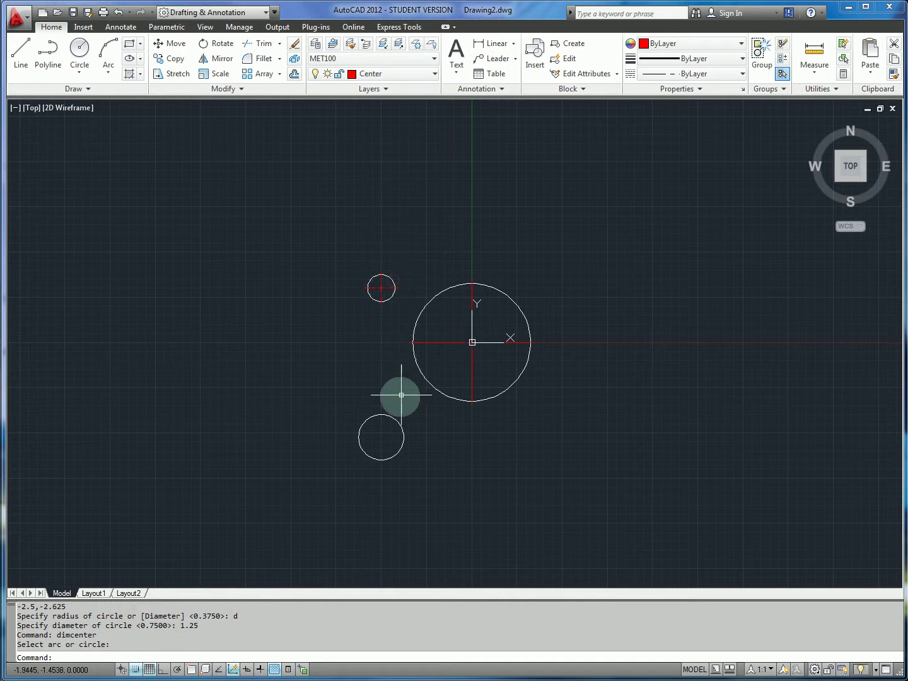
pyautogui.press('Return')
pyautogui.click(391, 423)
pyautogui.click(402, 421)
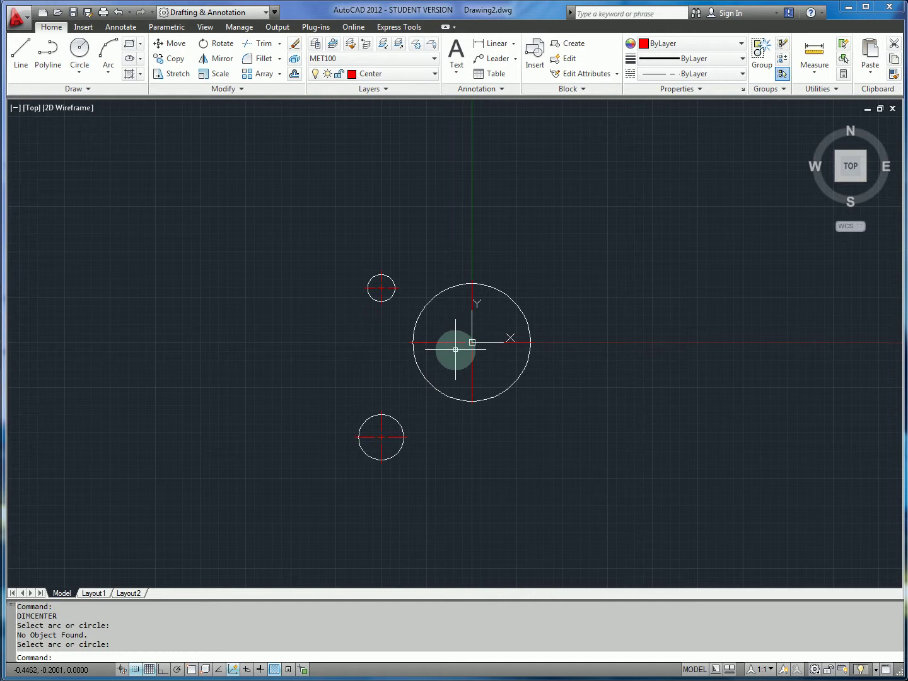
pyautogui.moveTo(363, 359); pyautogui.dragTo(355, 365, button='middle')
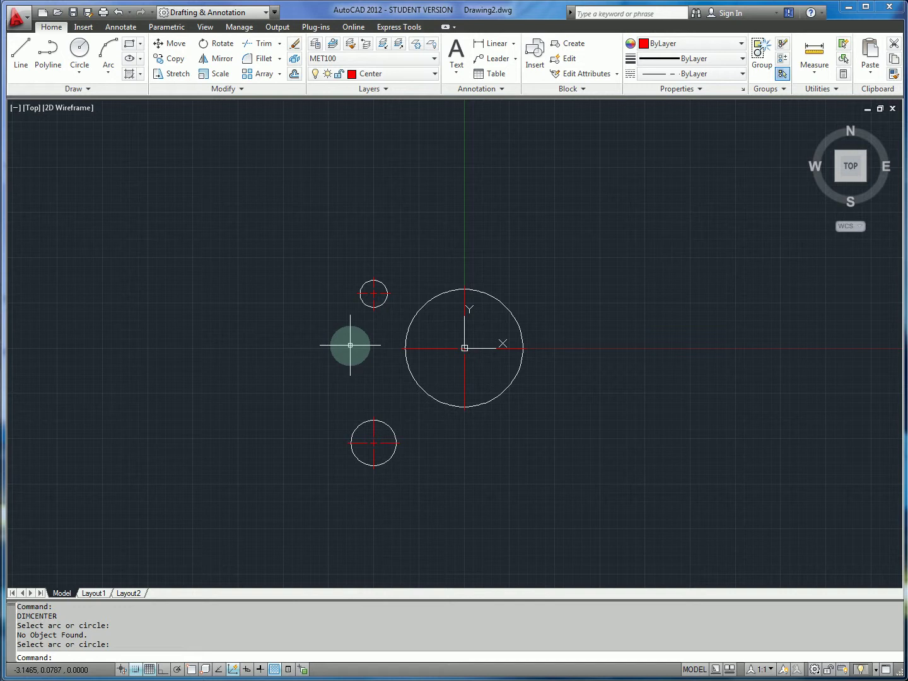
# Make layer 0 current, dismissing an accidentally opened colour picker.
pyautogui.click(378, 75)
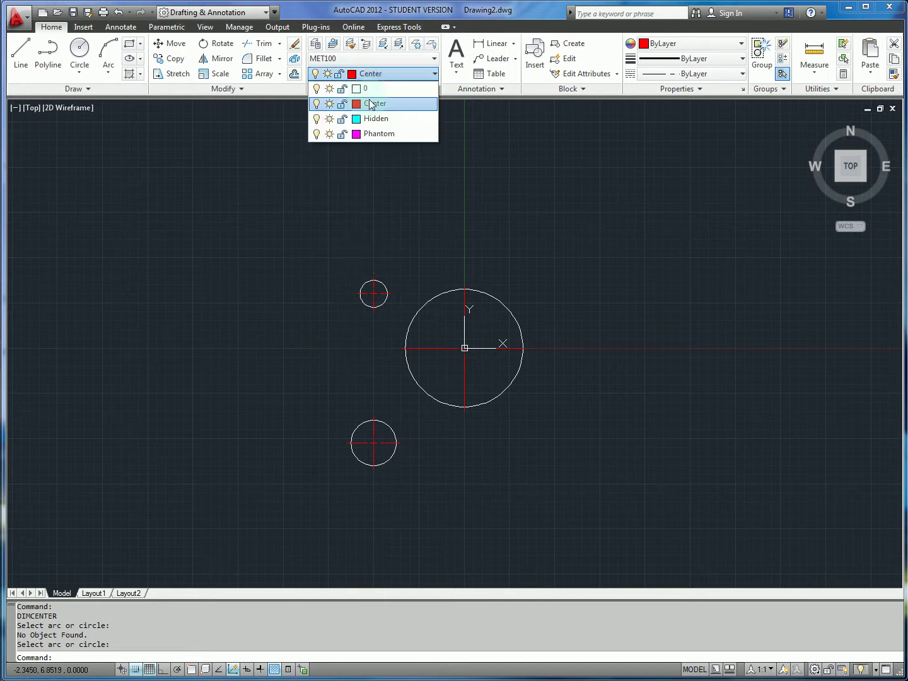
pyautogui.click(358, 89)
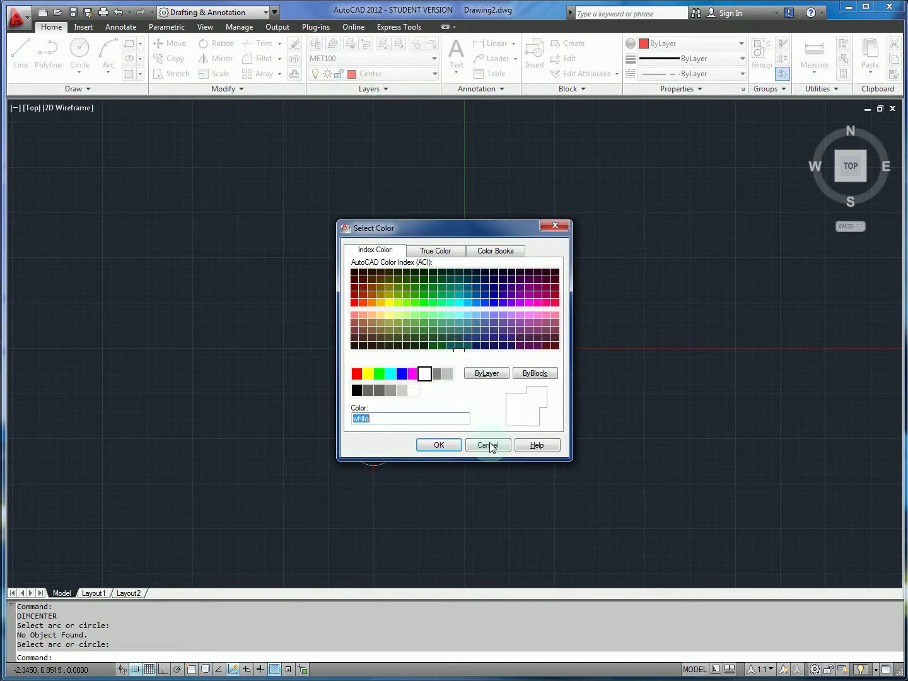
pyautogui.click(486, 440)
pyautogui.click(397, 75)
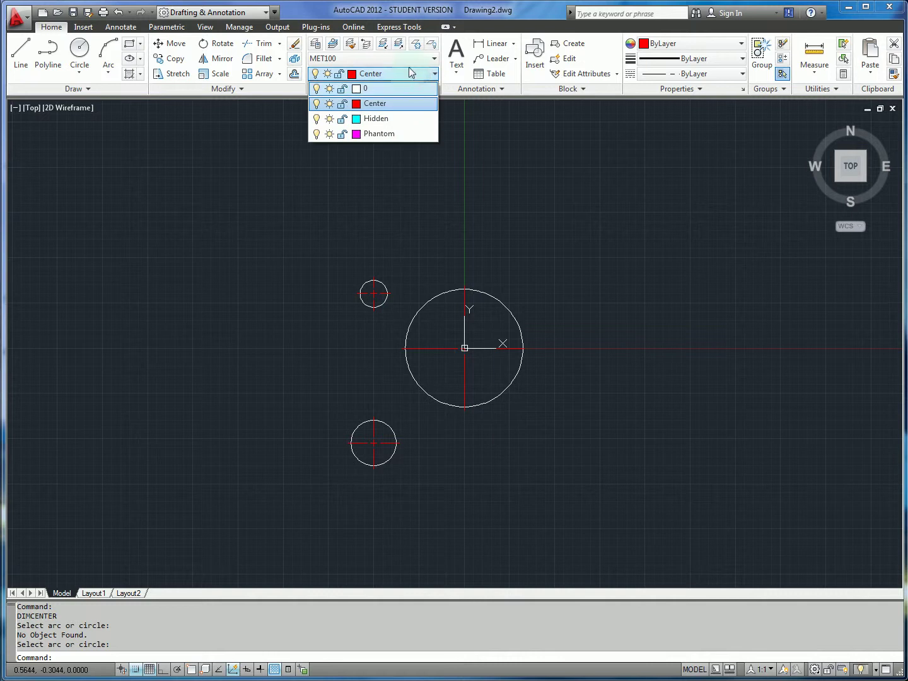
pyautogui.click(401, 87)
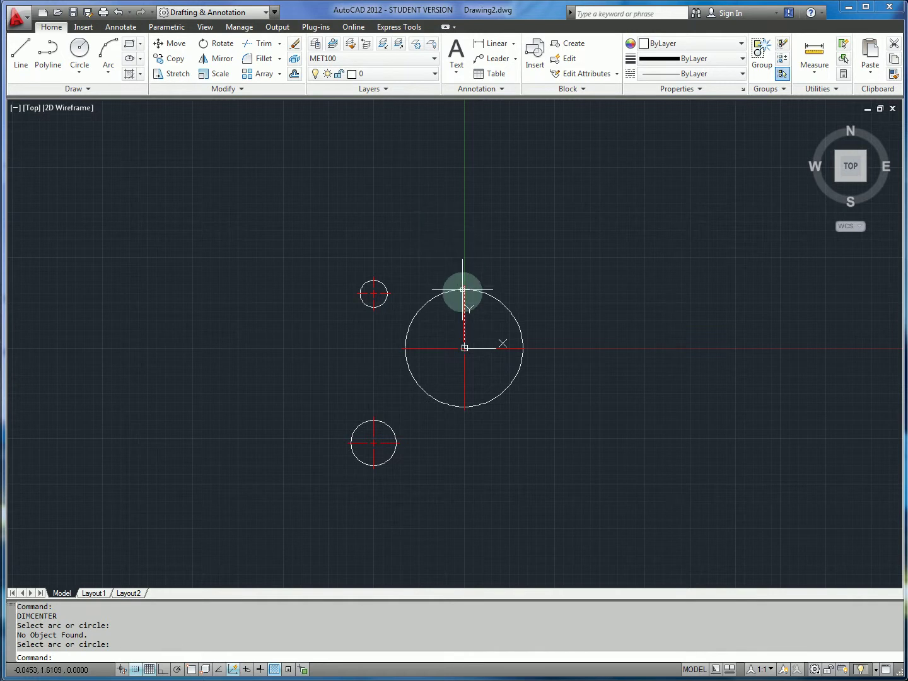
# Draw a 2.5-unit horizontal line leftward from the Y axis above the large circle.
pyautogui.write('1')
pyautogui.press('Return')
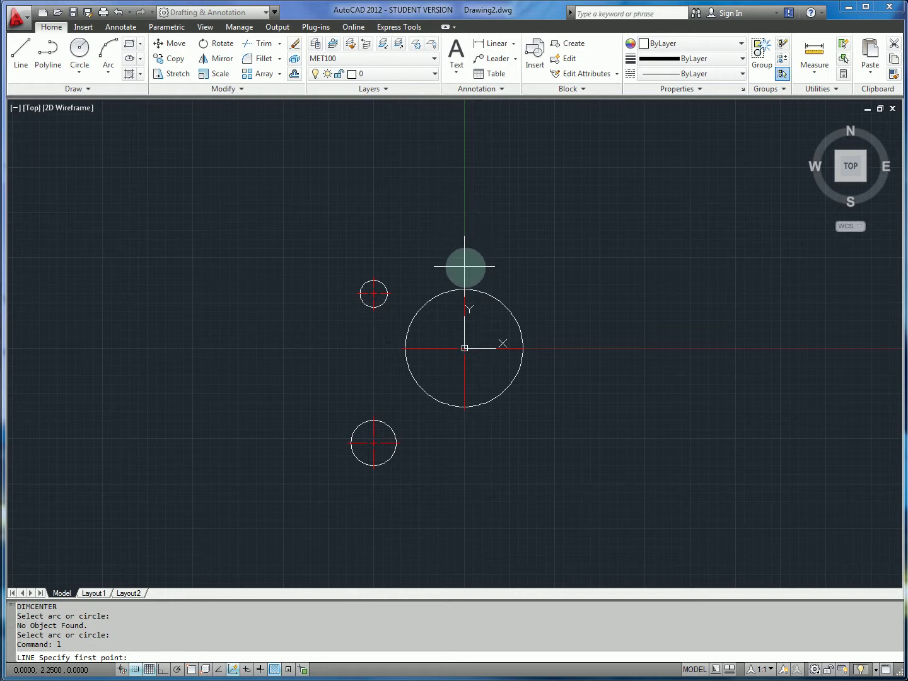
pyautogui.click(465, 266)
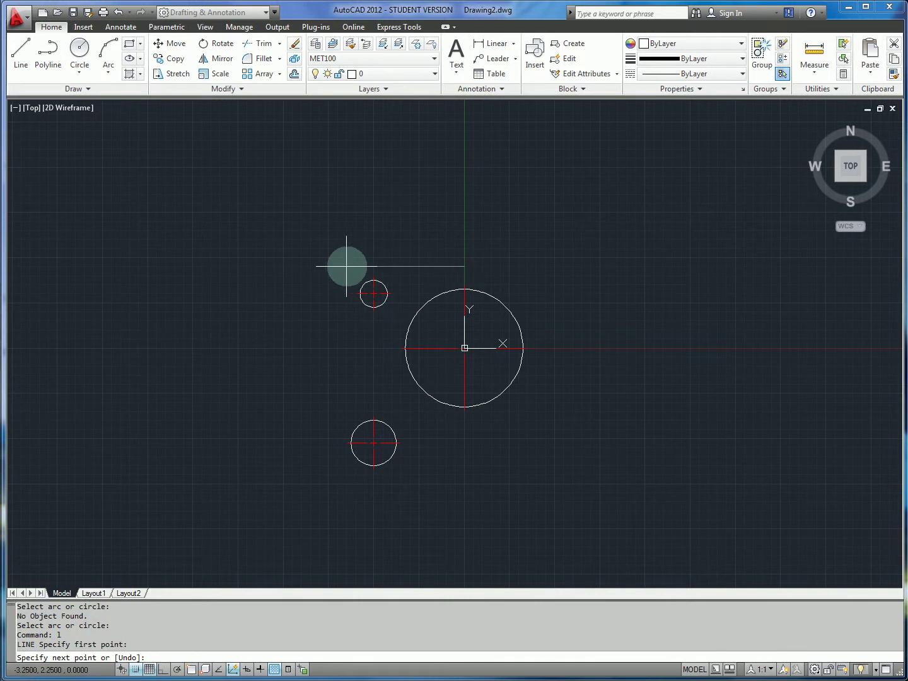
pyautogui.write('@-2.5')
pyautogui.press('Return')
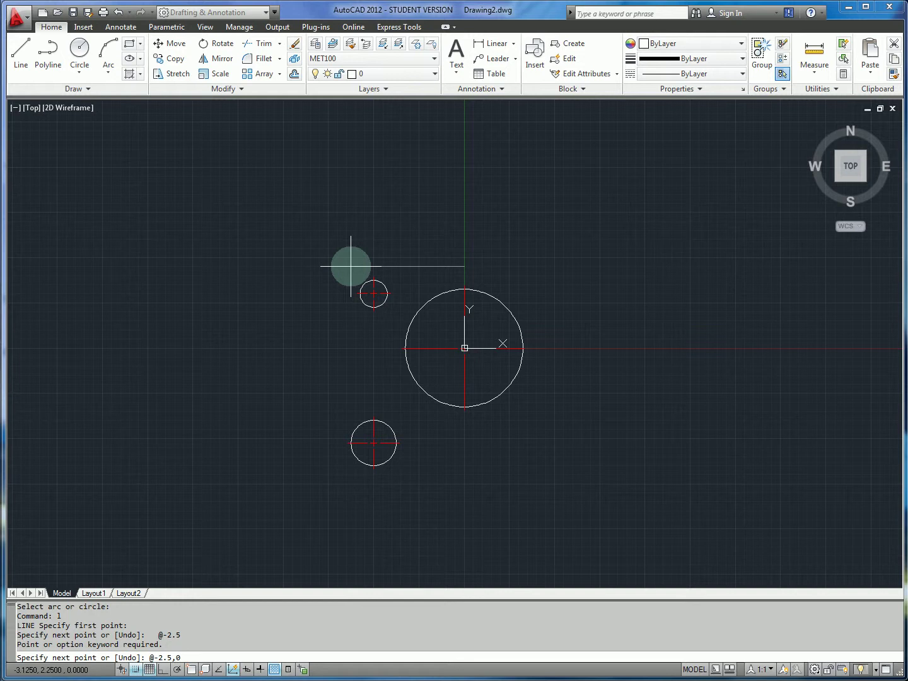
pyautogui.press('Return')
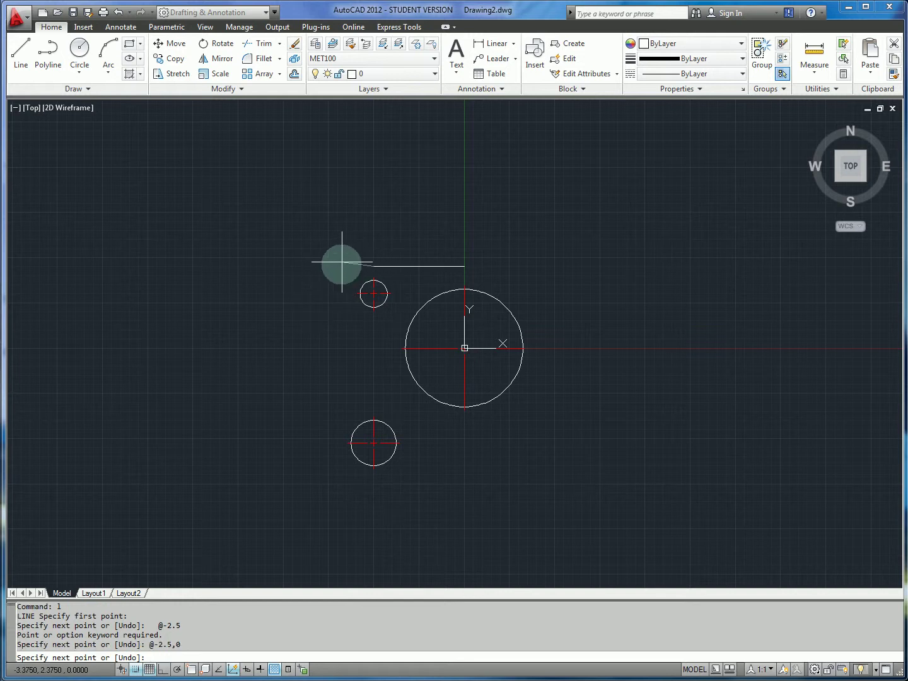
pyautogui.press('Escape')
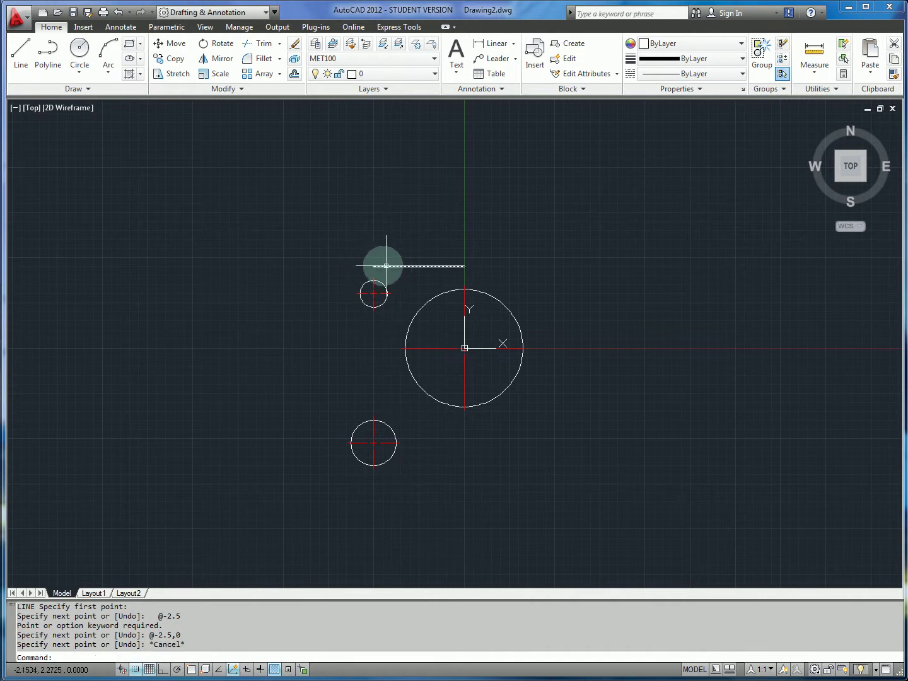
pyautogui.click(373, 266)
pyautogui.click(373, 266)
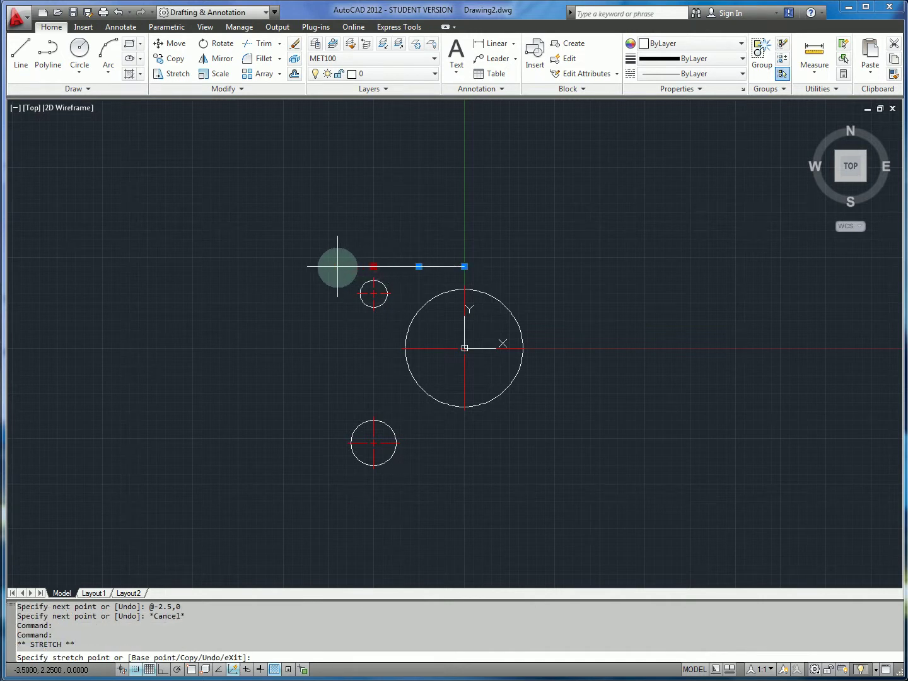
# Cancel the accidental stretch and erase the stray horizontal line.
pyautogui.hotkey('alt', 'Tab')
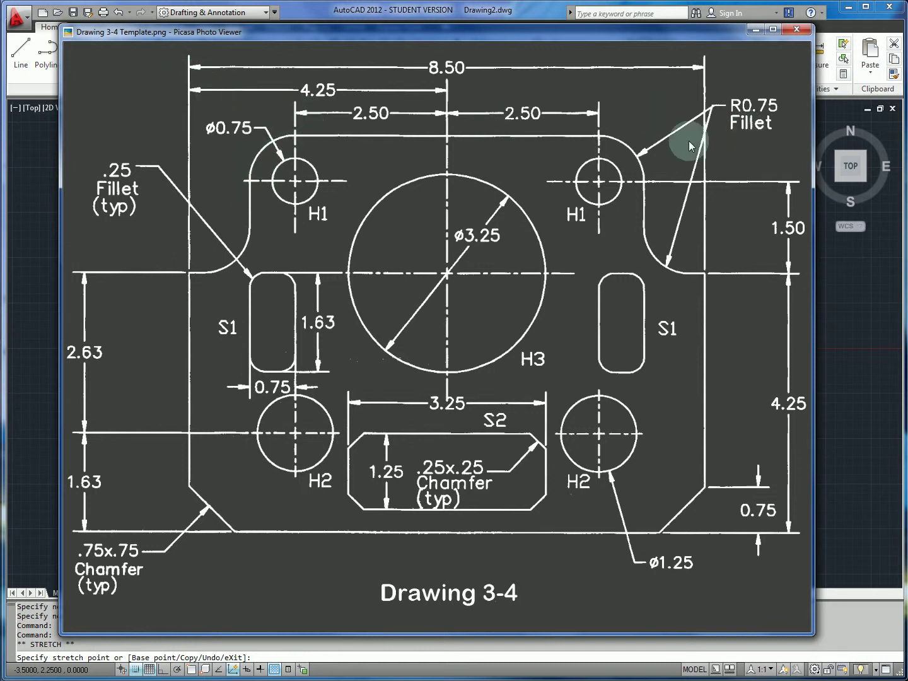
pyautogui.hotkey('alt', 'Tab')
pyautogui.press('Escape')
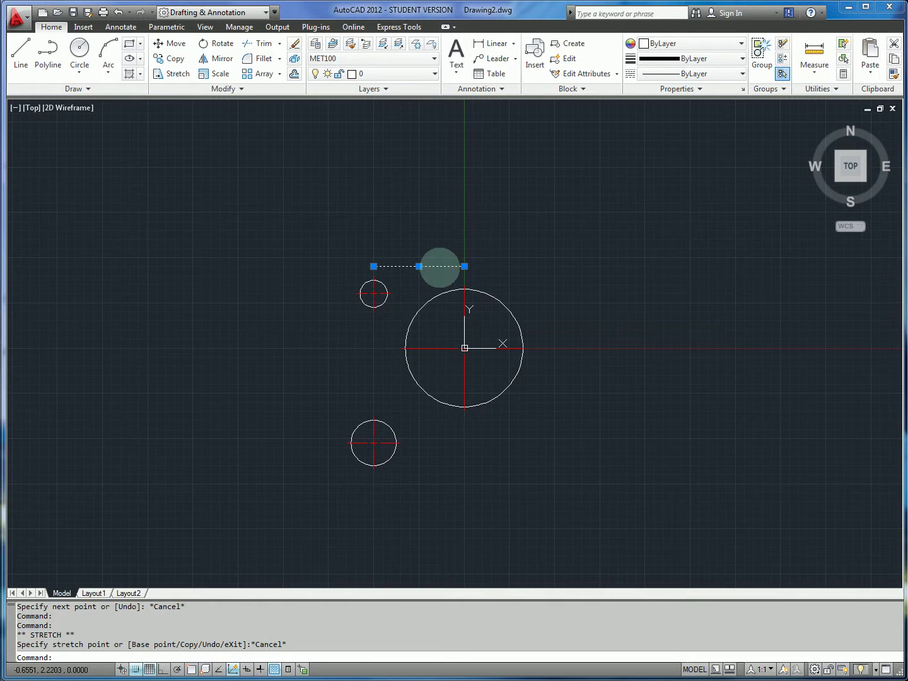
pyautogui.press('Delete')
pyautogui.write('l')
pyautogui.press('Return')
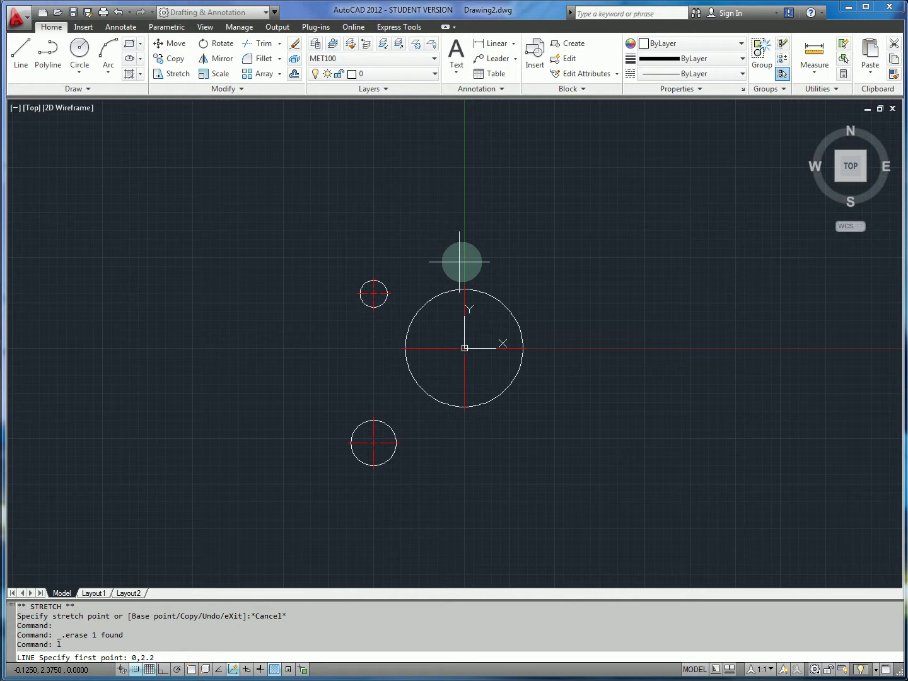
# From 0,2.25 draw the 3.25 top edge, the drop to the step and the 1-unit step left.
pyautogui.press('Return')
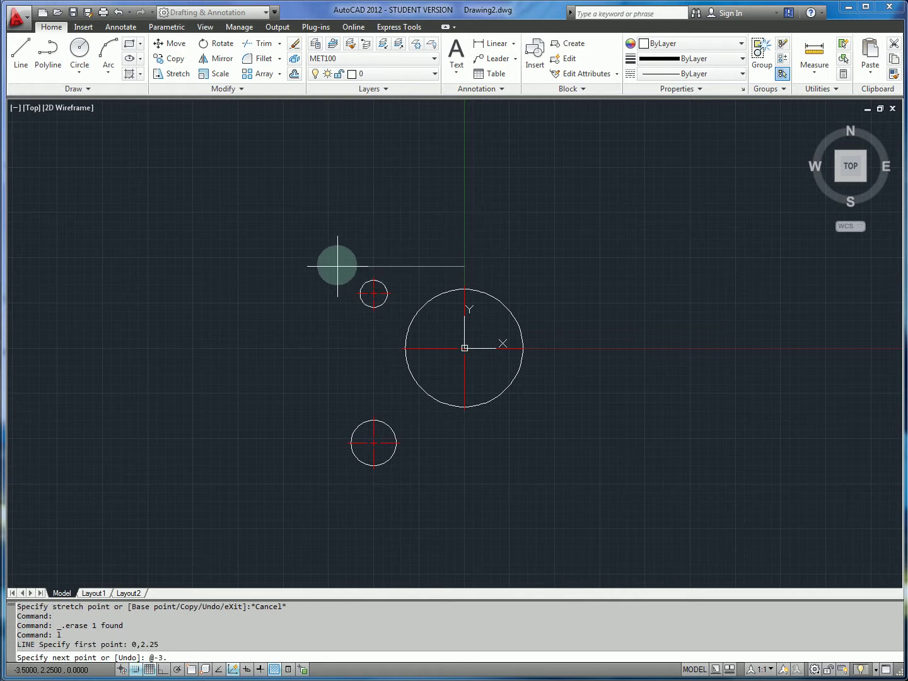
pyautogui.write('@-3.25,0')
pyautogui.press('Return')
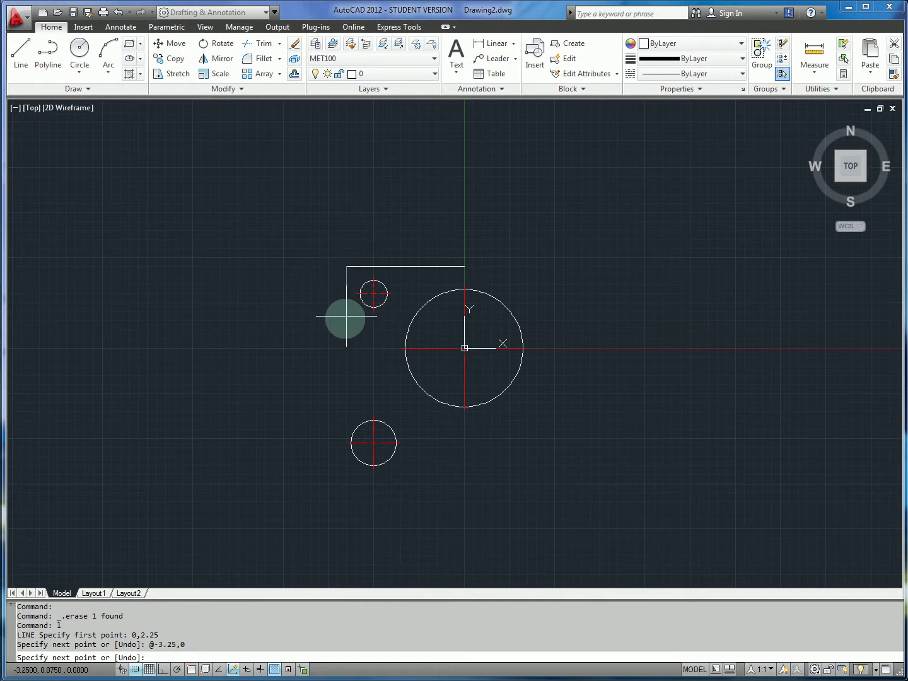
pyautogui.click(347, 348)
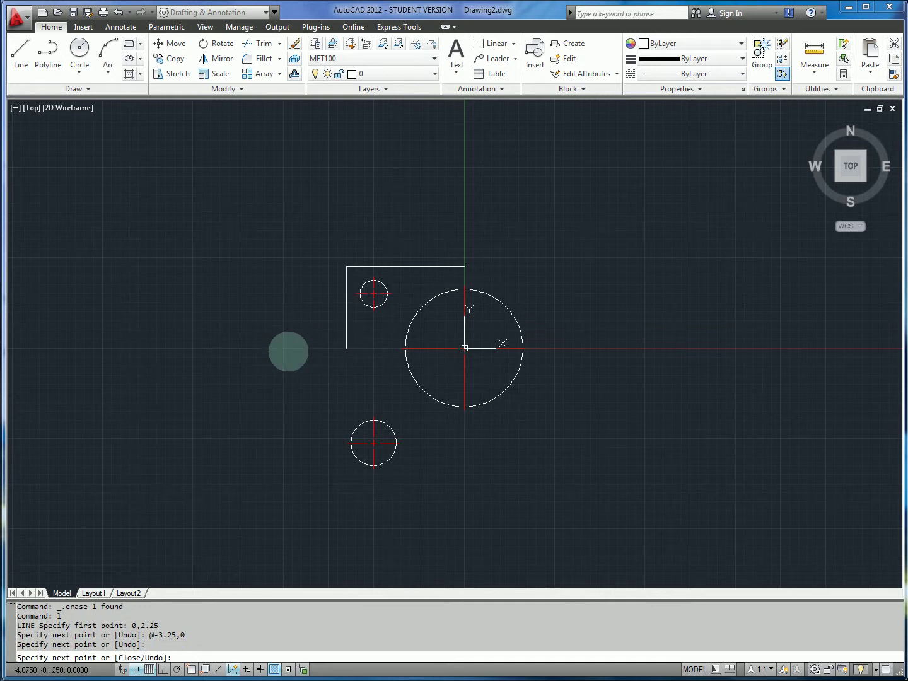
pyautogui.hotkey('alt', 'Tab')
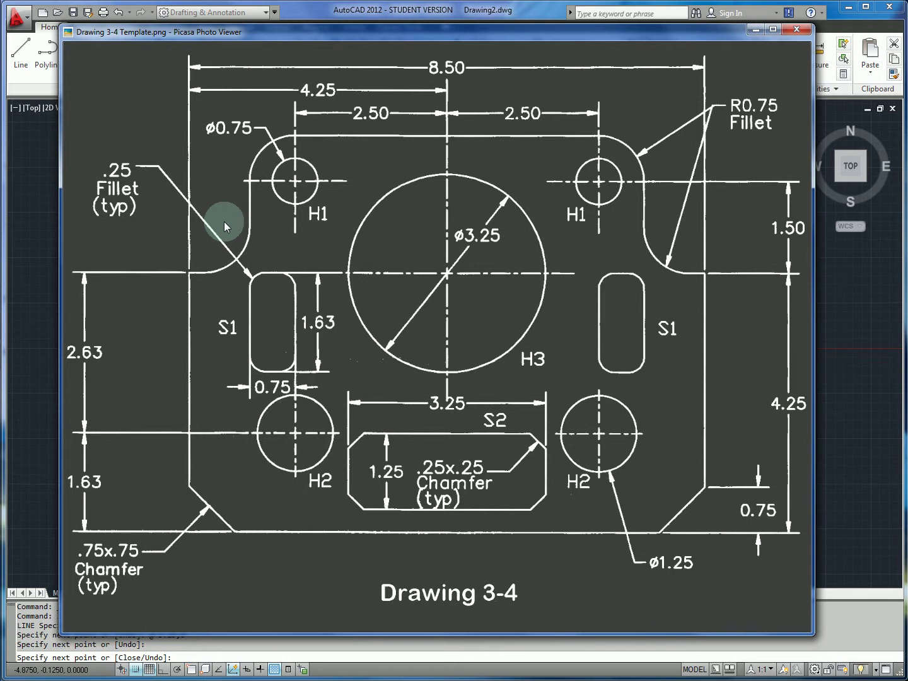
pyautogui.hotkey('alt', 'Tab')
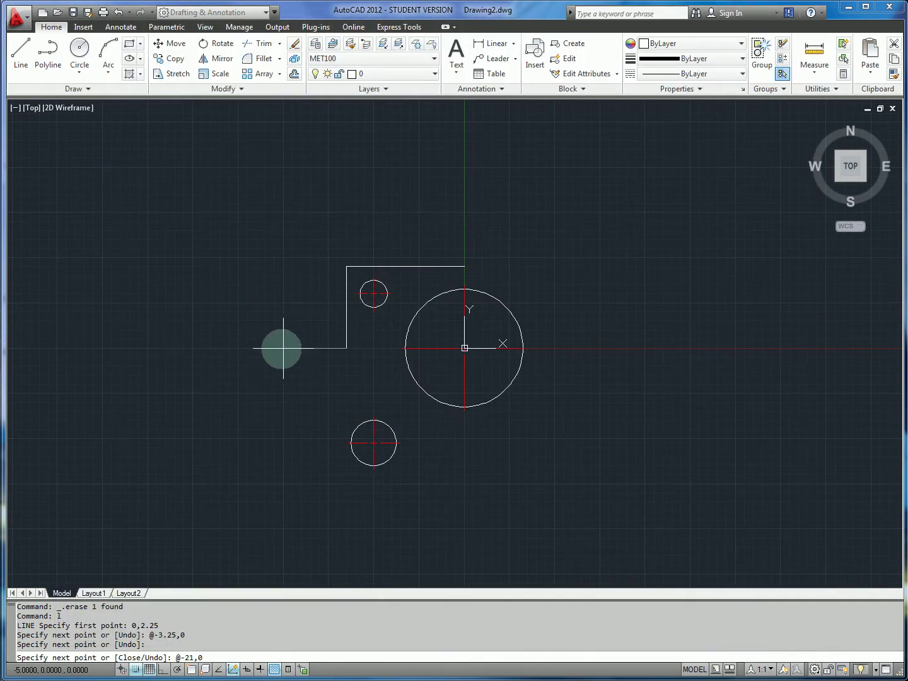
pyautogui.press('Return')
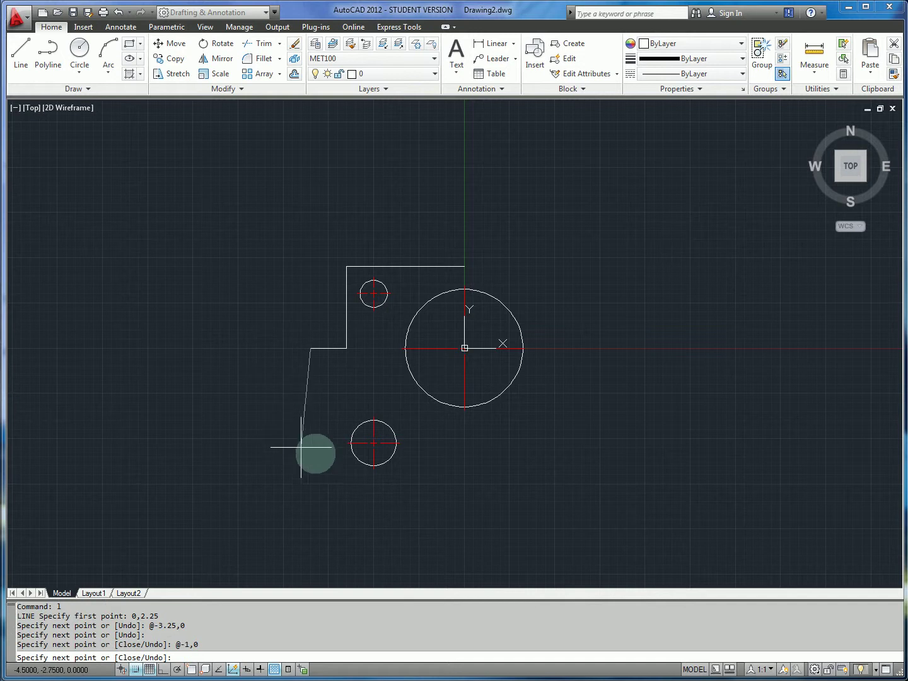
# Draw the left side and the bottom edge ending below the large circle's centre.
pyautogui.hotkey('alt', 'Tab')
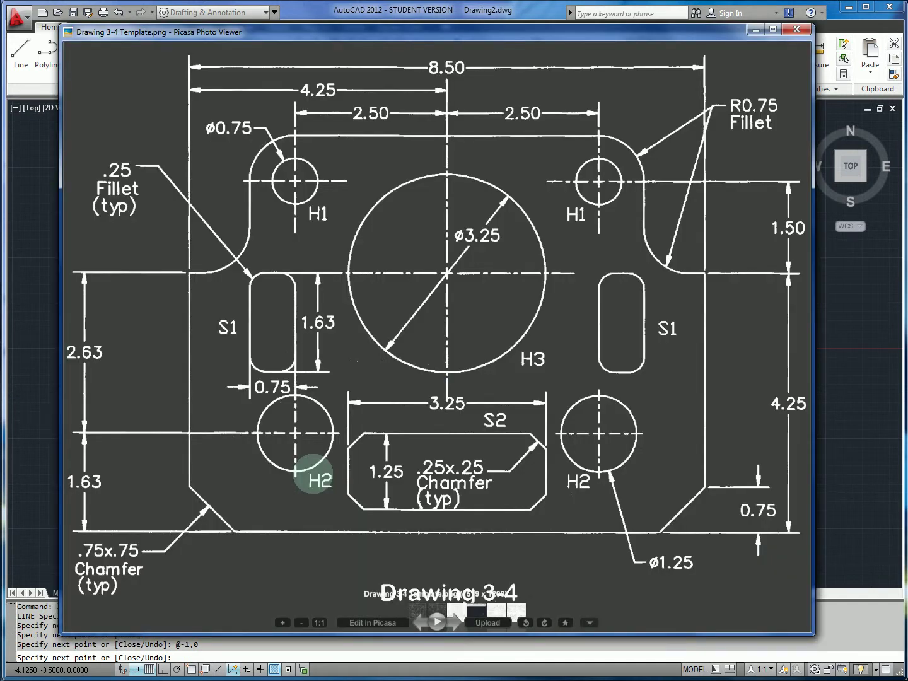
pyautogui.hotkey('alt', 'Tab')
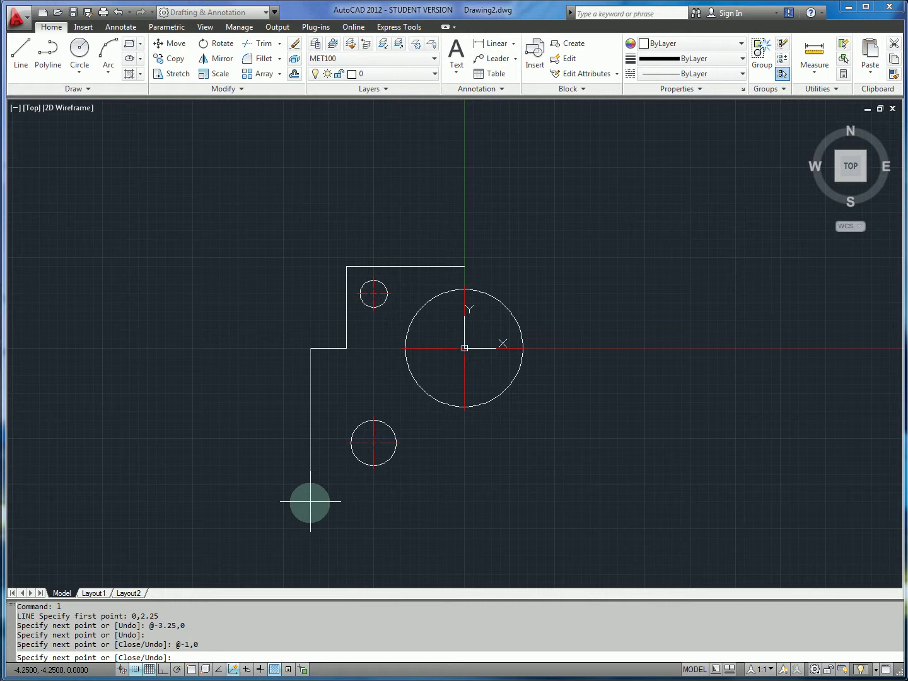
pyautogui.click(310, 502)
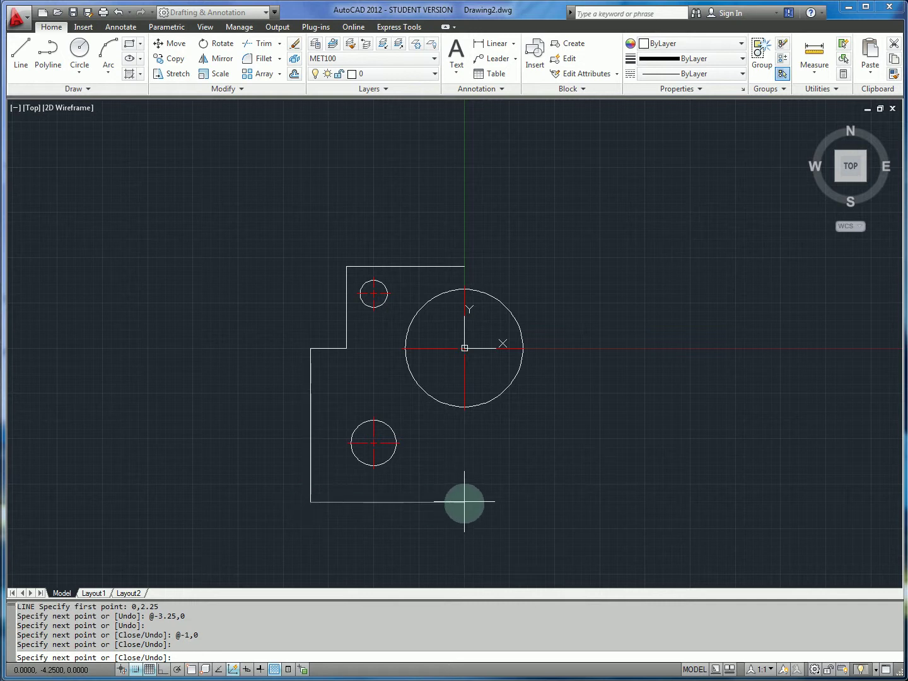
pyautogui.click(464, 502)
pyautogui.press('Escape')
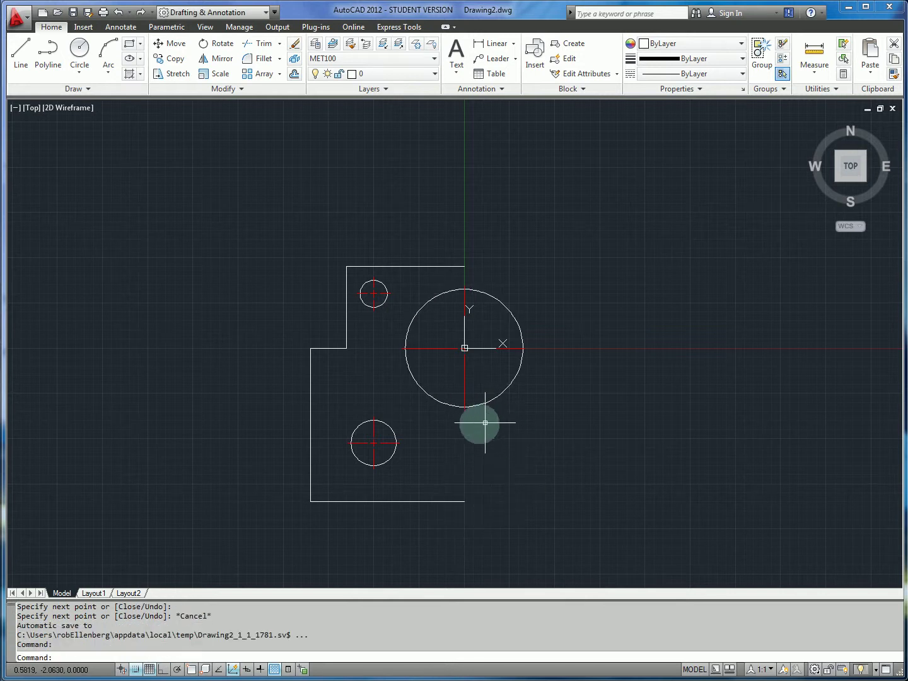
pyautogui.hotkey('alt', 'Tab')
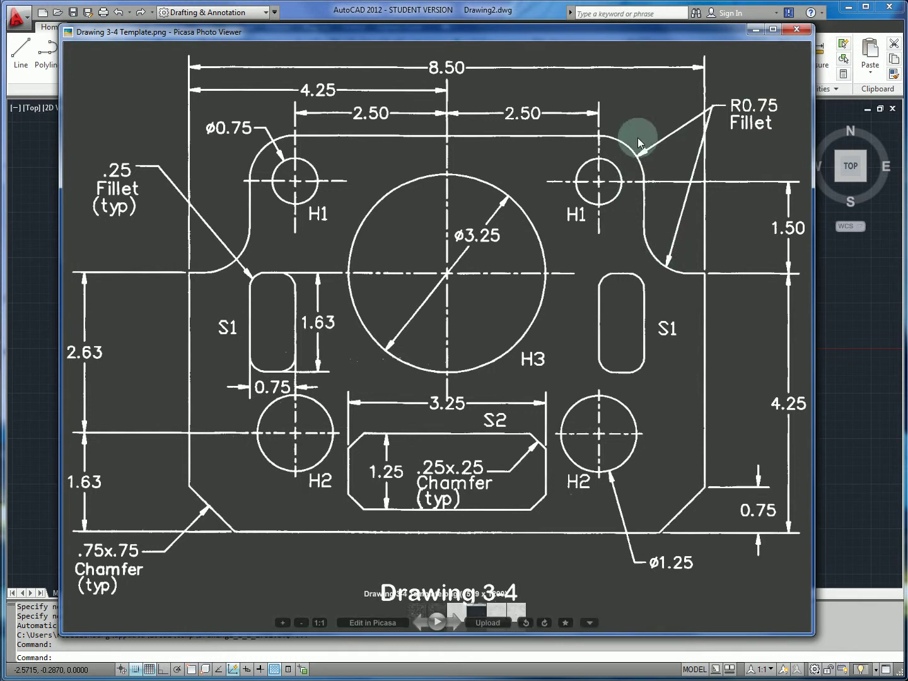
pyautogui.hotkey('alt', 'Tab')
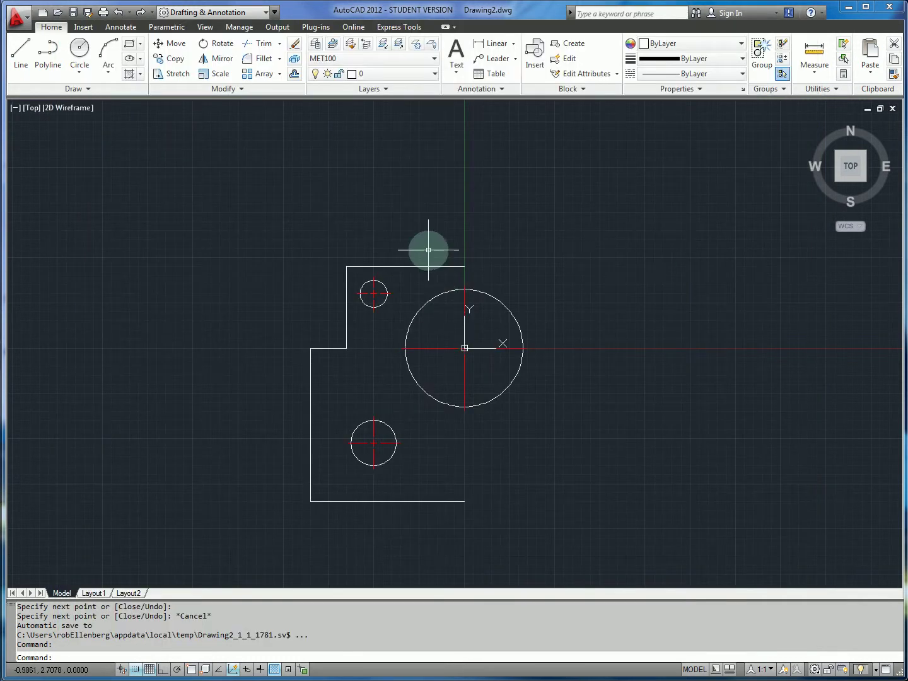
# Start FILLET with radius 0.75 in Multiple mode.
pyautogui.write('fillet')
pyautogui.press('Return')
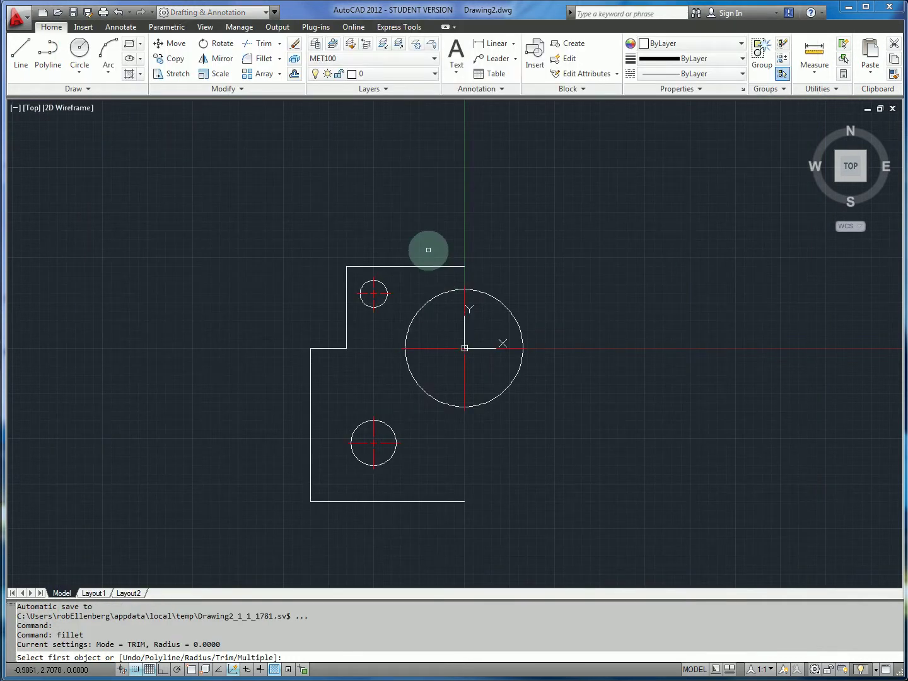
pyautogui.write('r')
pyautogui.press('Return')
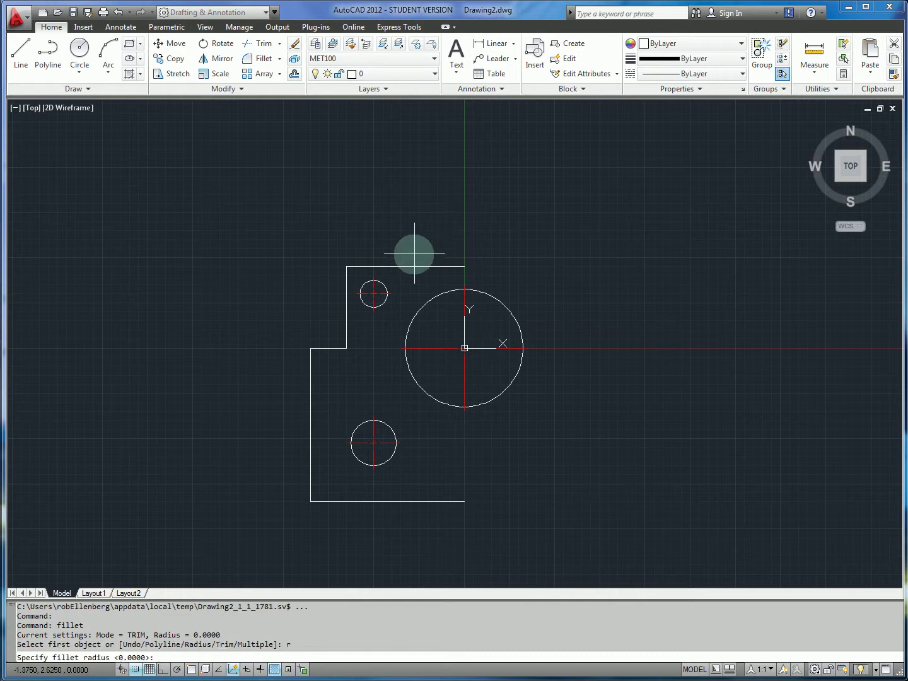
pyautogui.press('Return')
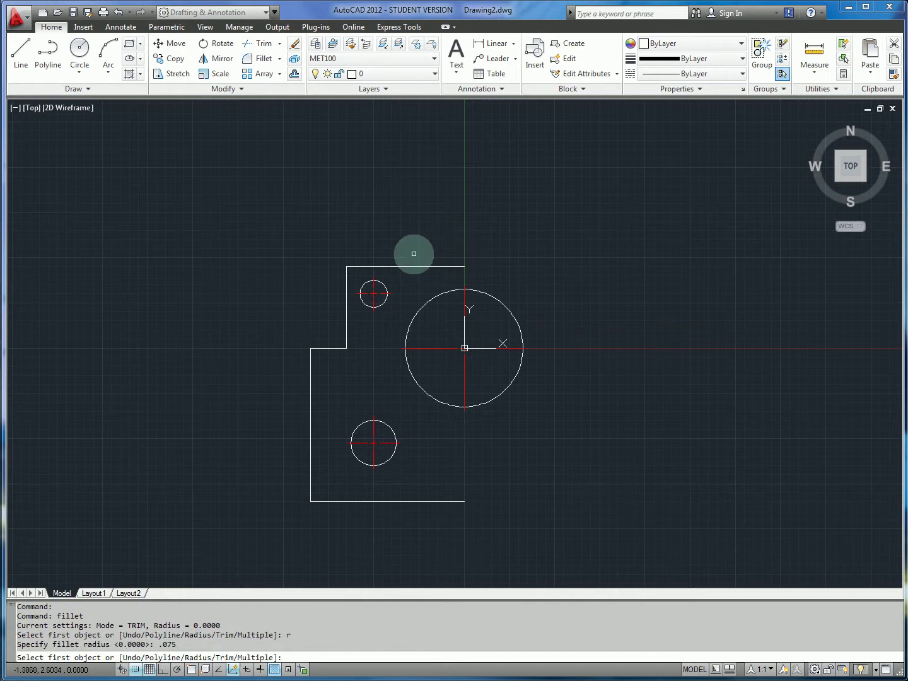
pyautogui.write('r')
pyautogui.press('Return')
pyautogui.write('.7')
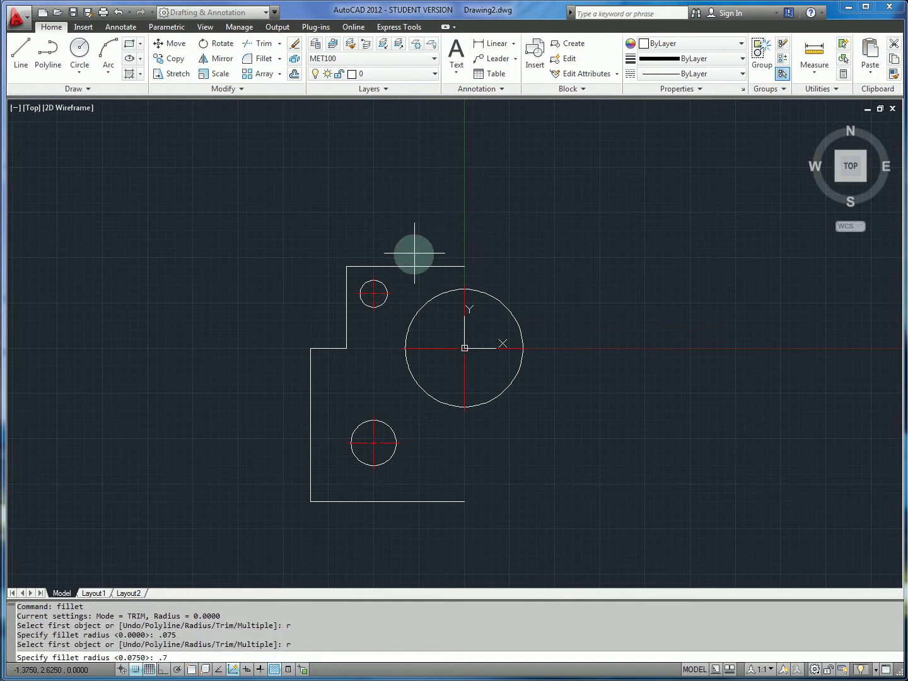
pyautogui.write('5')
pyautogui.press('Return')
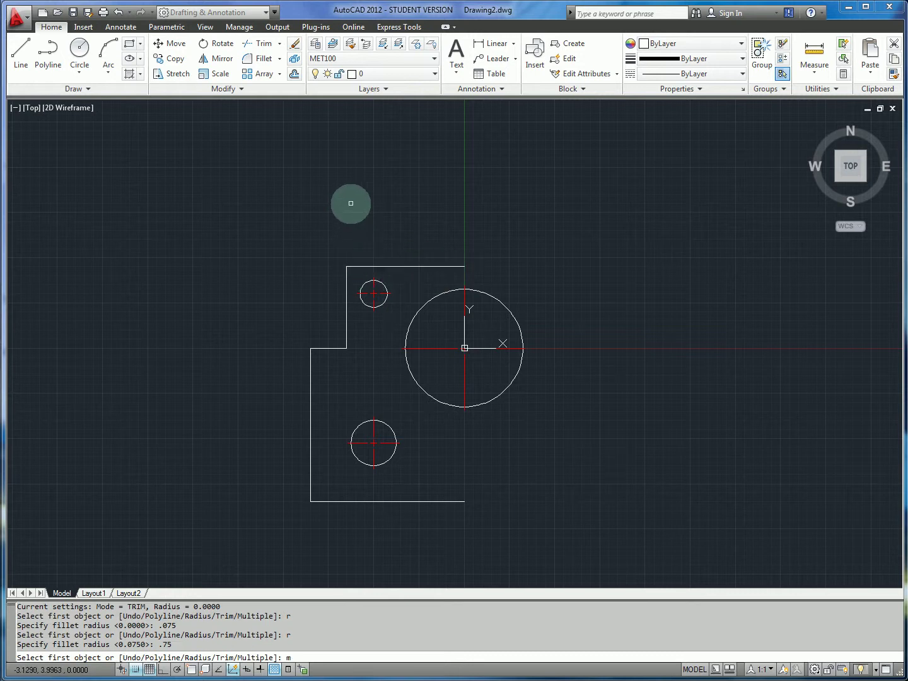
pyautogui.press('Return')
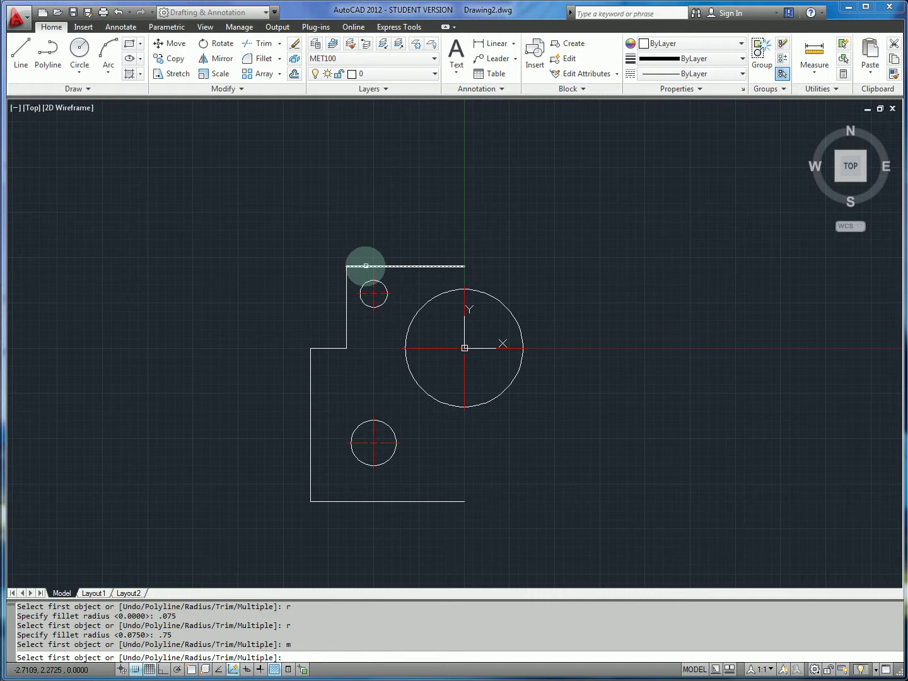
# Fillet the outline's top-left corner, then the inner corner of the step.
pyautogui.click(366, 266)
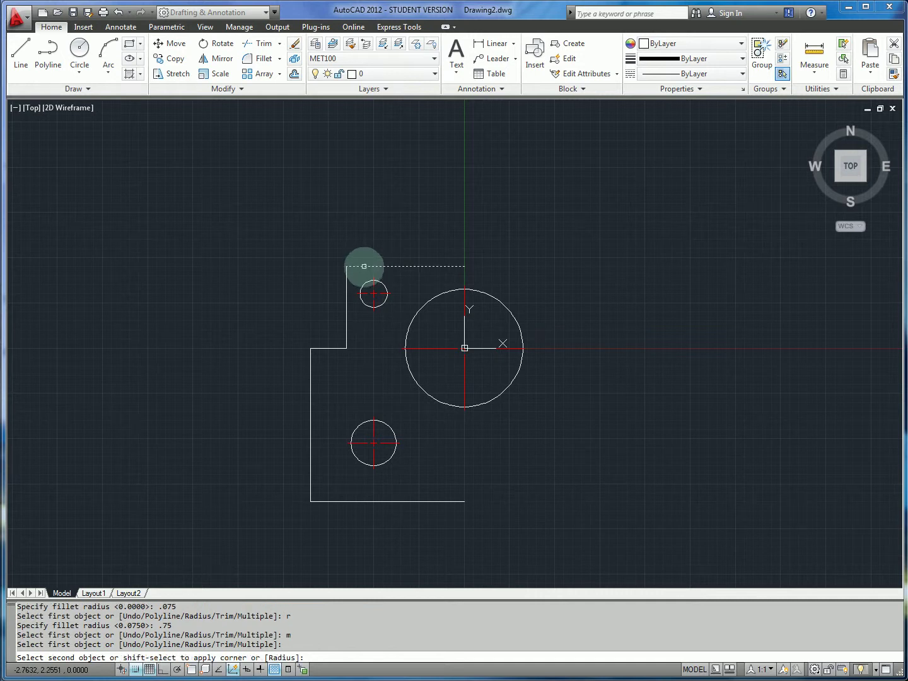
pyautogui.click(348, 280)
pyautogui.click(348, 335)
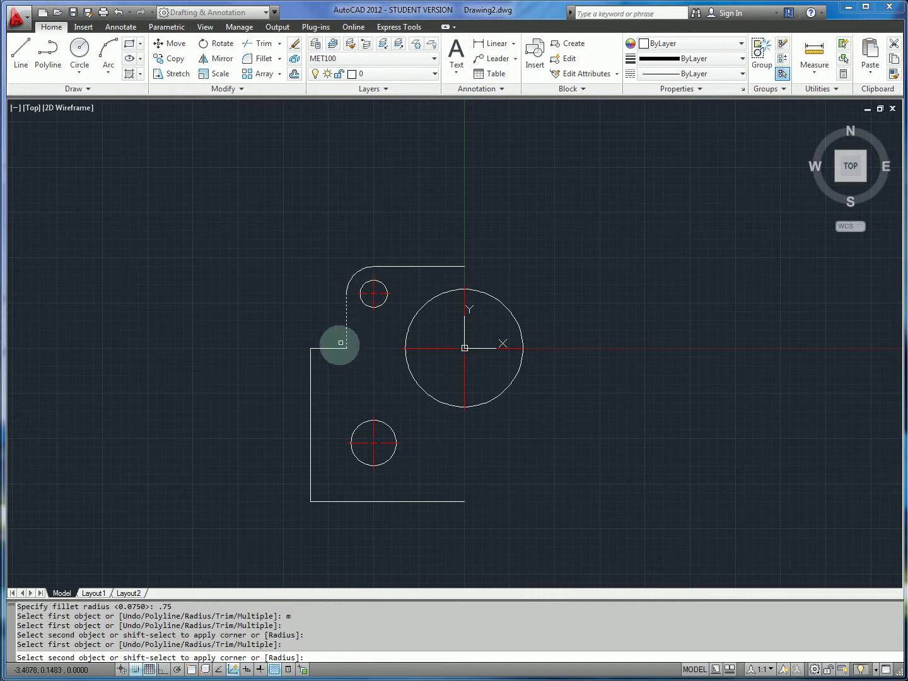
pyautogui.click(332, 351)
pyautogui.click(332, 351)
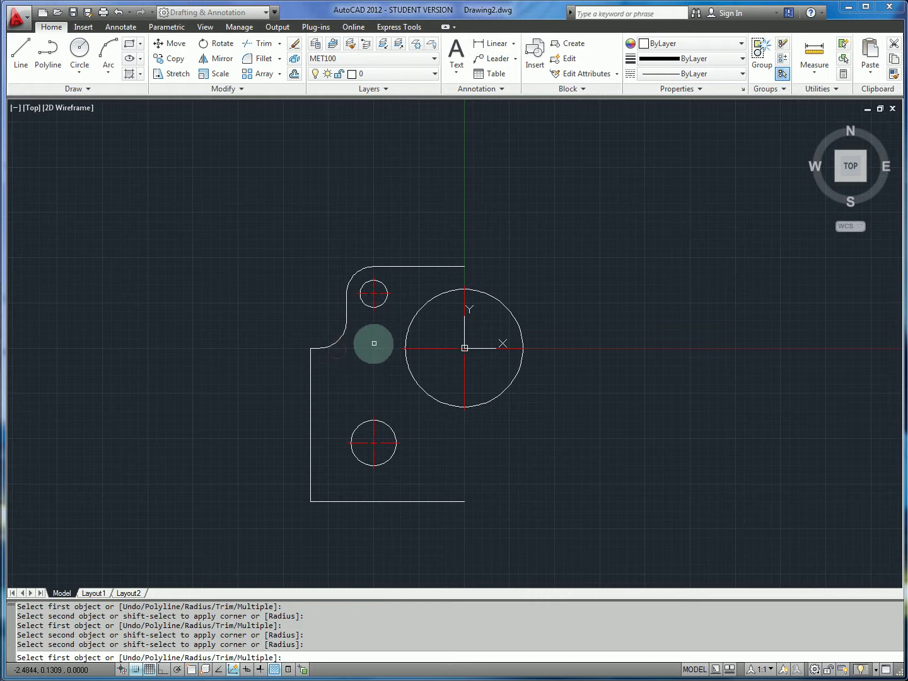
pyautogui.press('Escape')
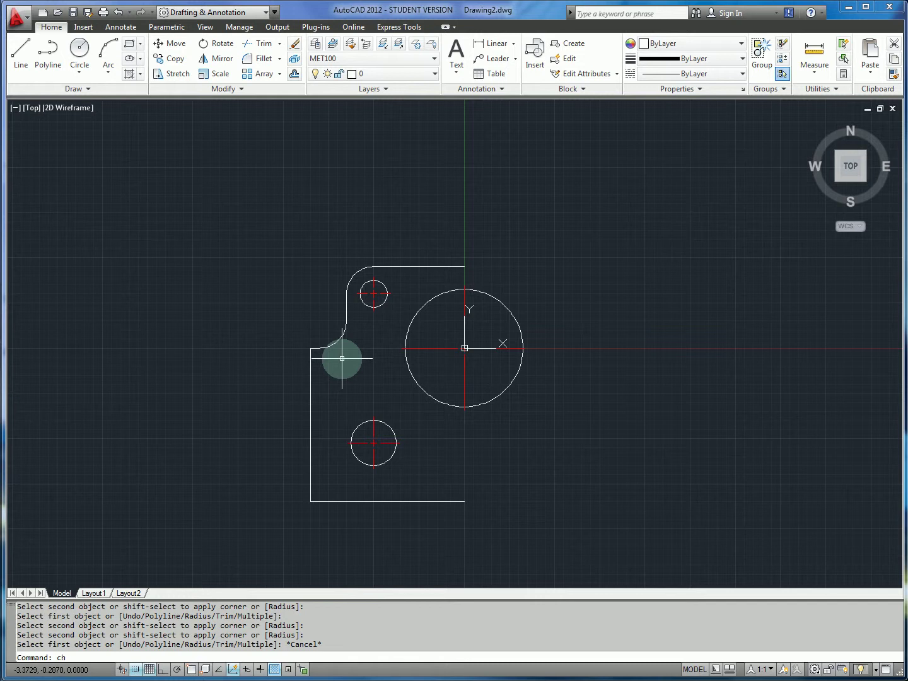
# Set both chamfer distances to 0.75, checking the size on the reference drawing.
pyautogui.press('Return')
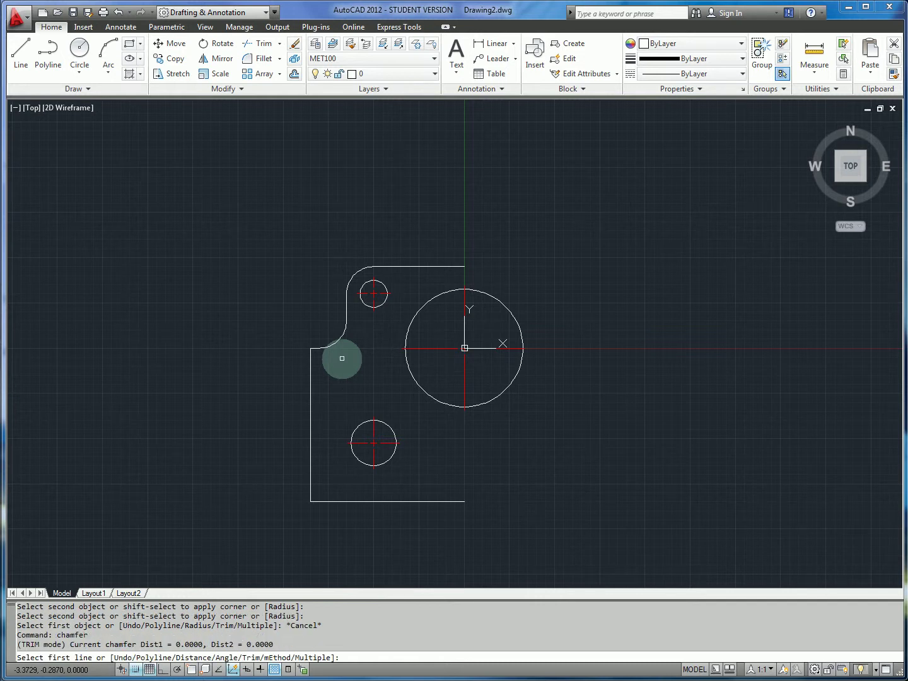
pyautogui.write('d')
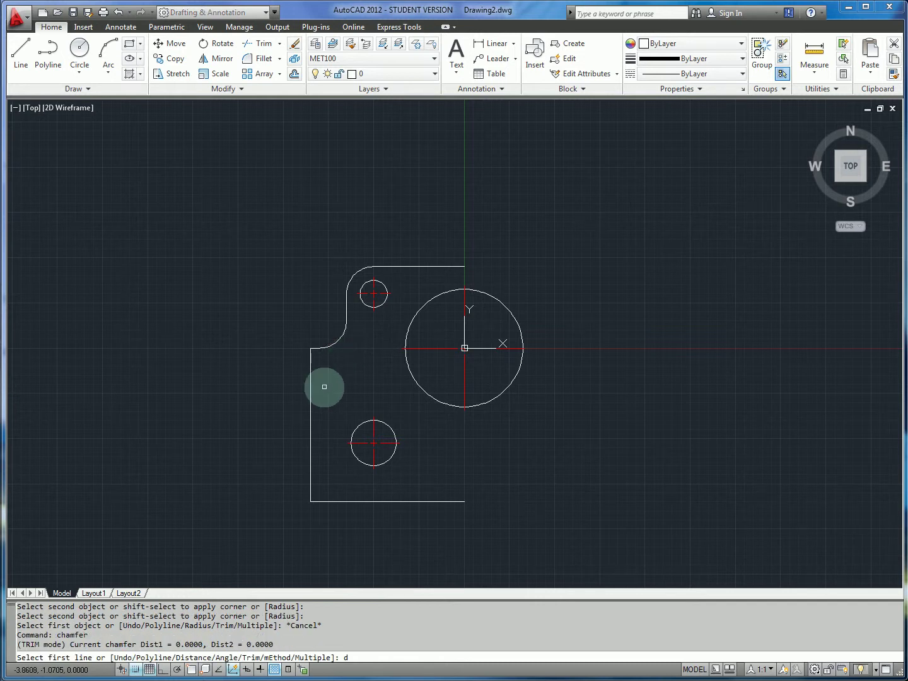
pyautogui.press('Return')
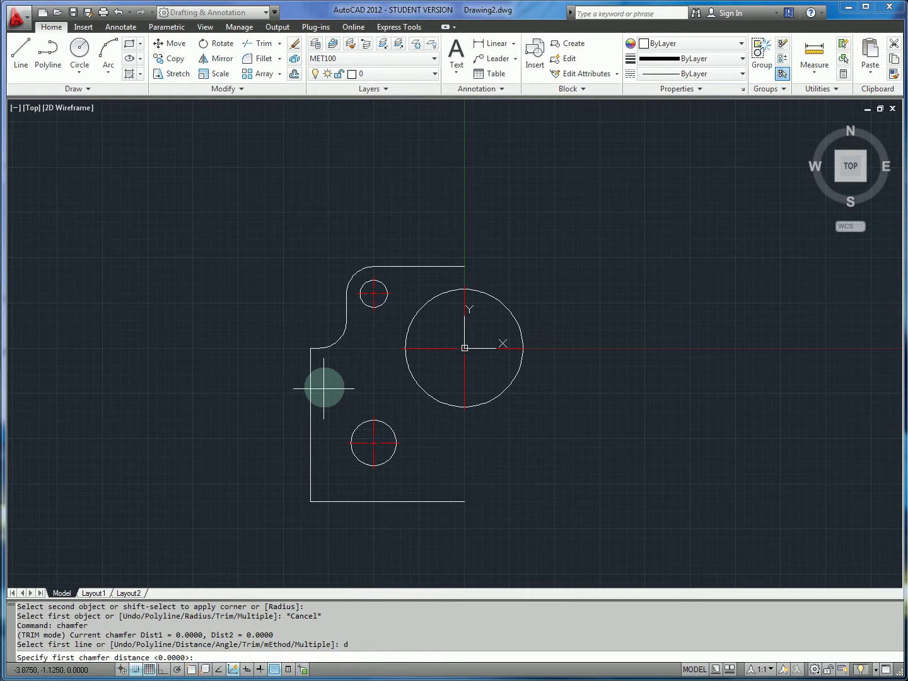
pyautogui.write('.75')
pyautogui.hotkey('alt', 'Tab')
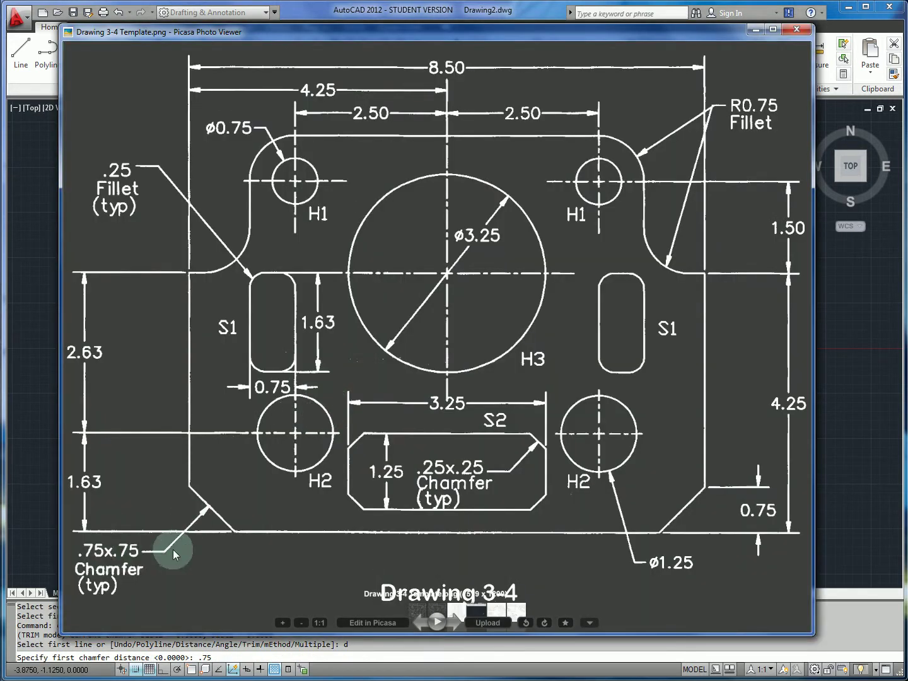
pyautogui.hotkey('alt', 'Tab')
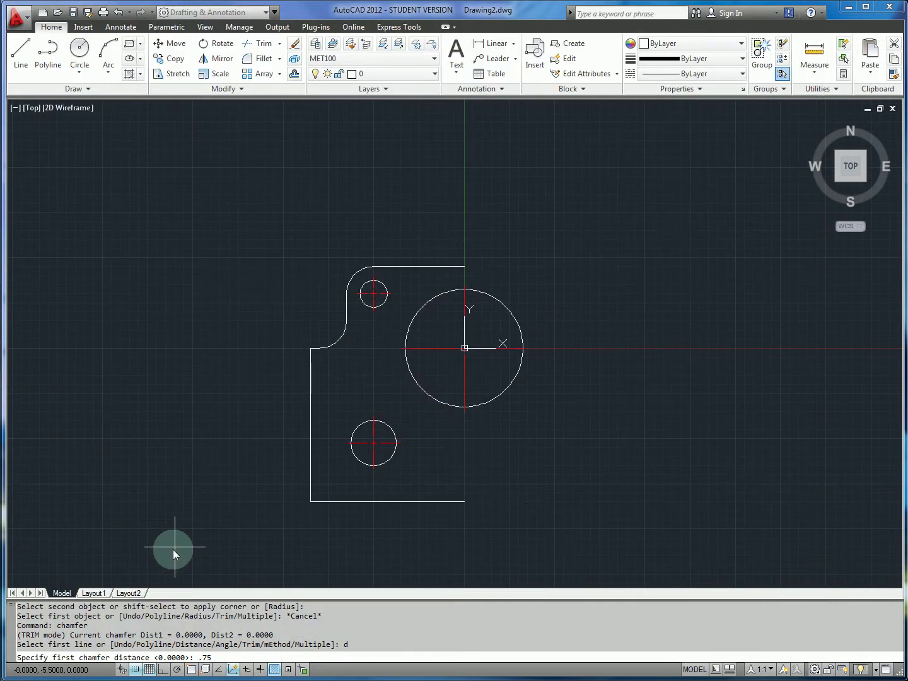
pyautogui.press('Return')
pyautogui.write('.75')
pyautogui.press('Return')
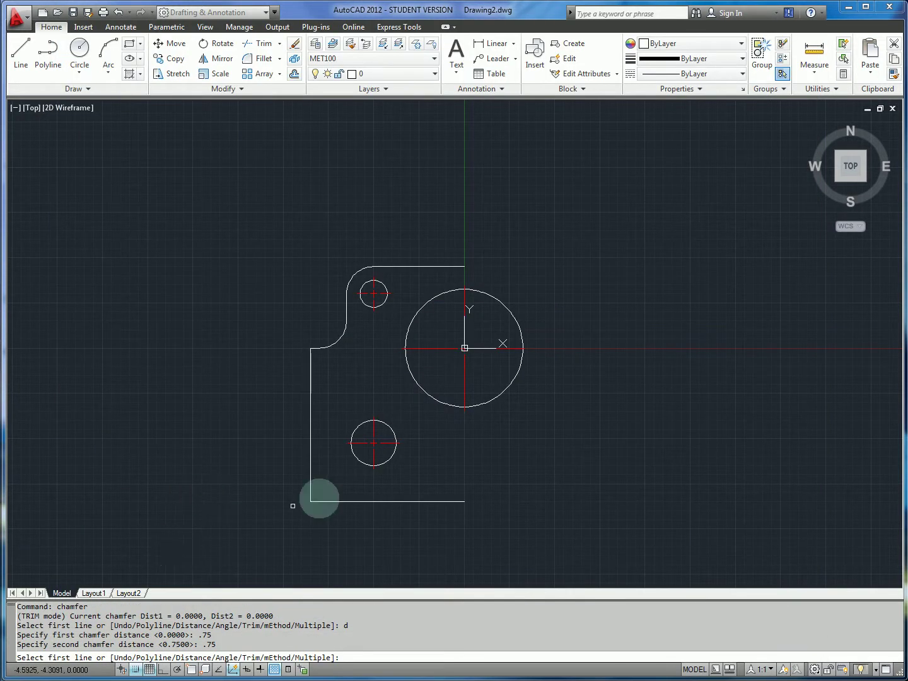
# Chamfer the plate's bottom-left corner between its left and bottom edges, then review the reference.
pyautogui.click(309, 478)
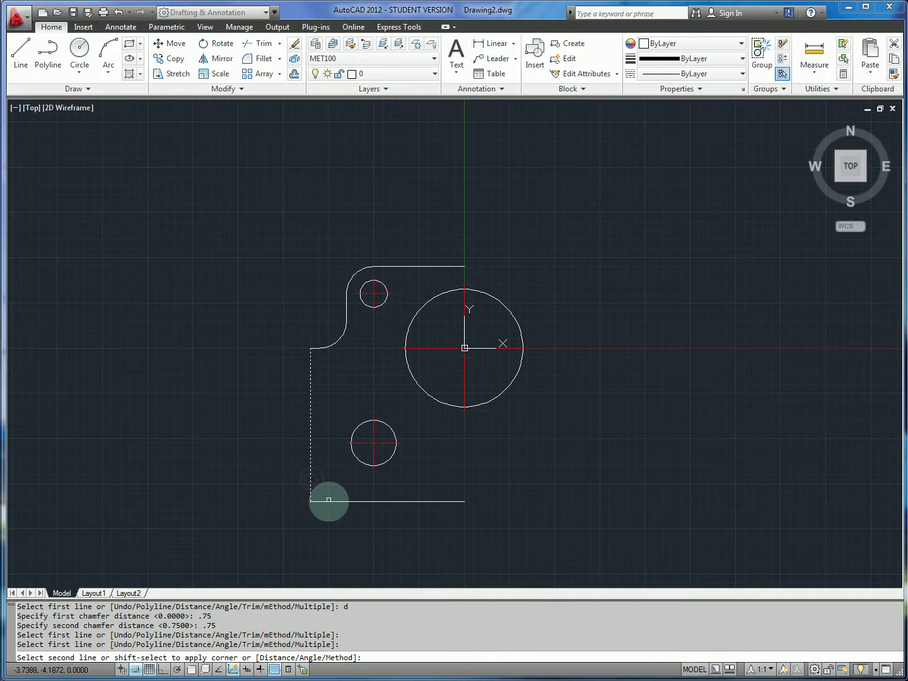
pyautogui.click(325, 502)
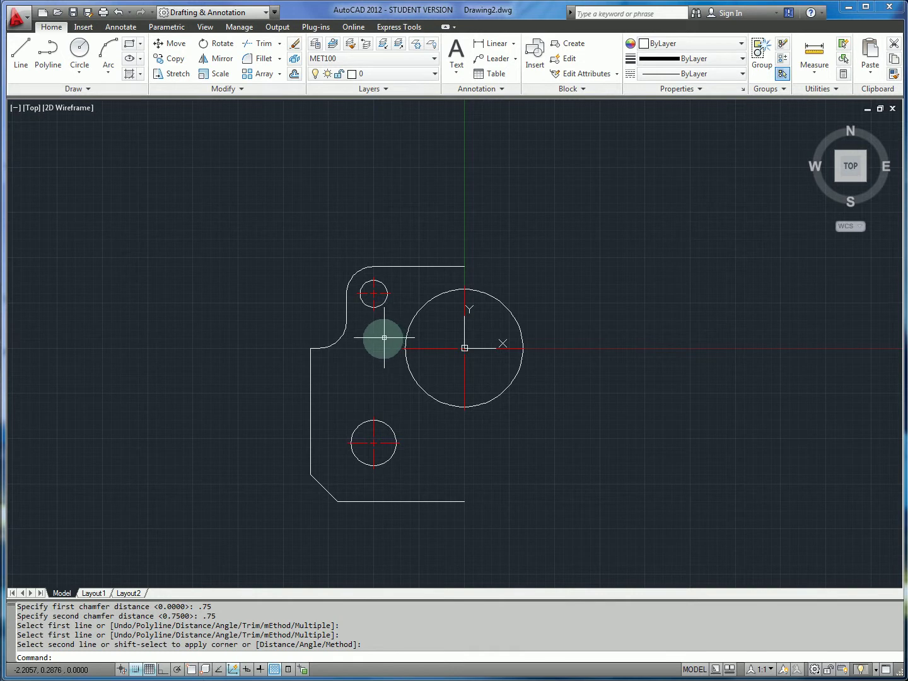
pyautogui.press('Escape')
pyautogui.hotkey('alt', 'Tab')
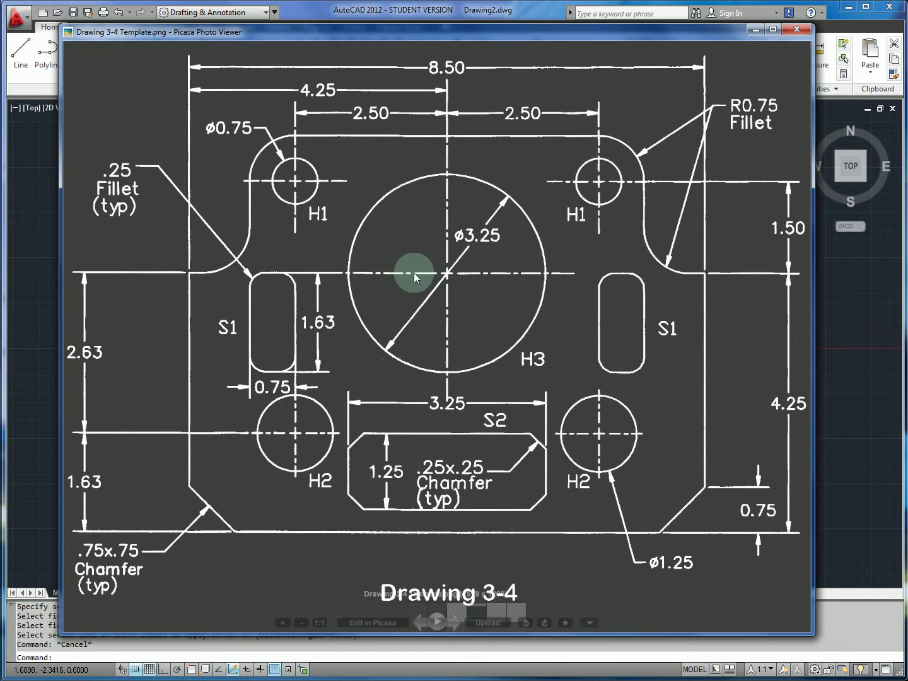
pyautogui.hotkey('alt', 'Tab')
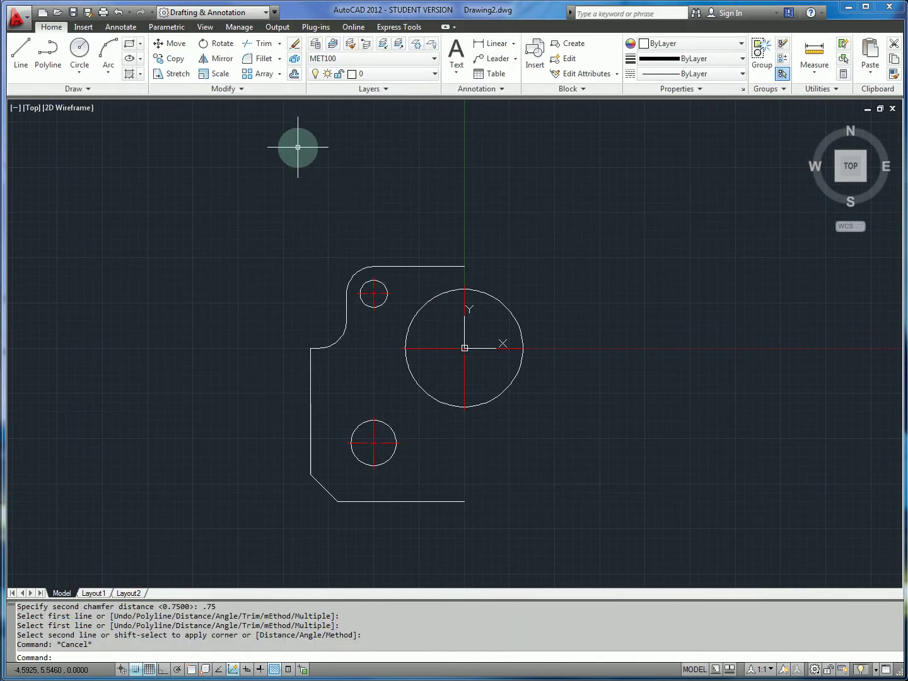
# Draw a first slot rectangle from the centreline, then undo it as misplaced.
pyautogui.press('Return')
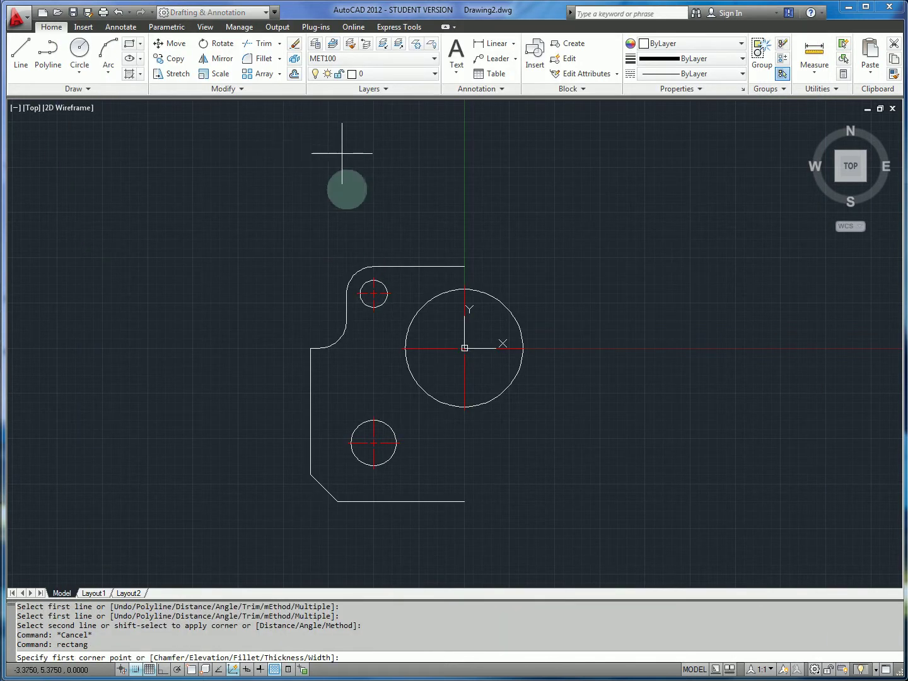
pyautogui.click(374, 347)
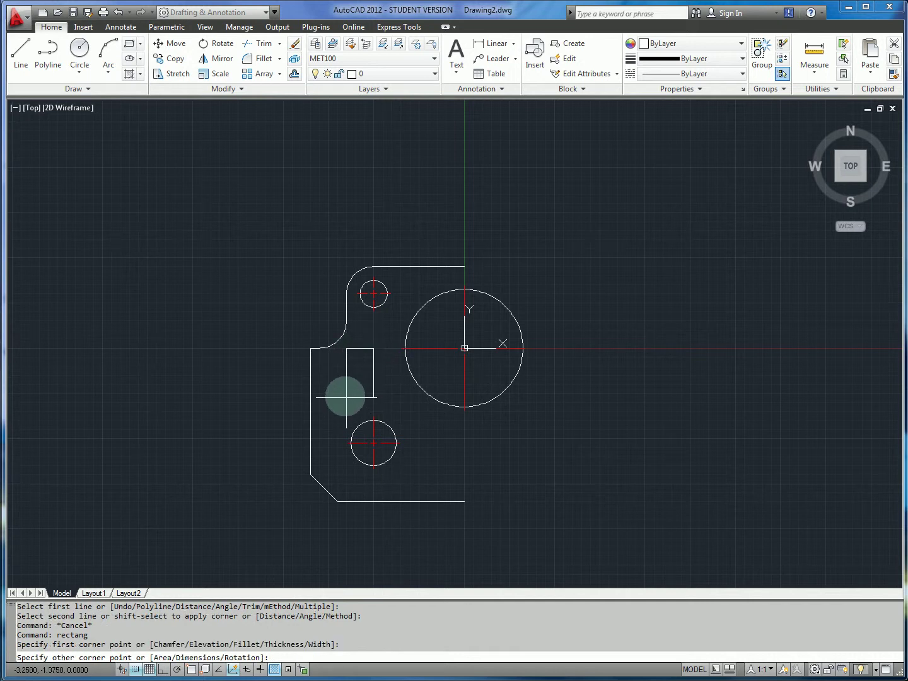
pyautogui.hotkey('alt', 'Tab')
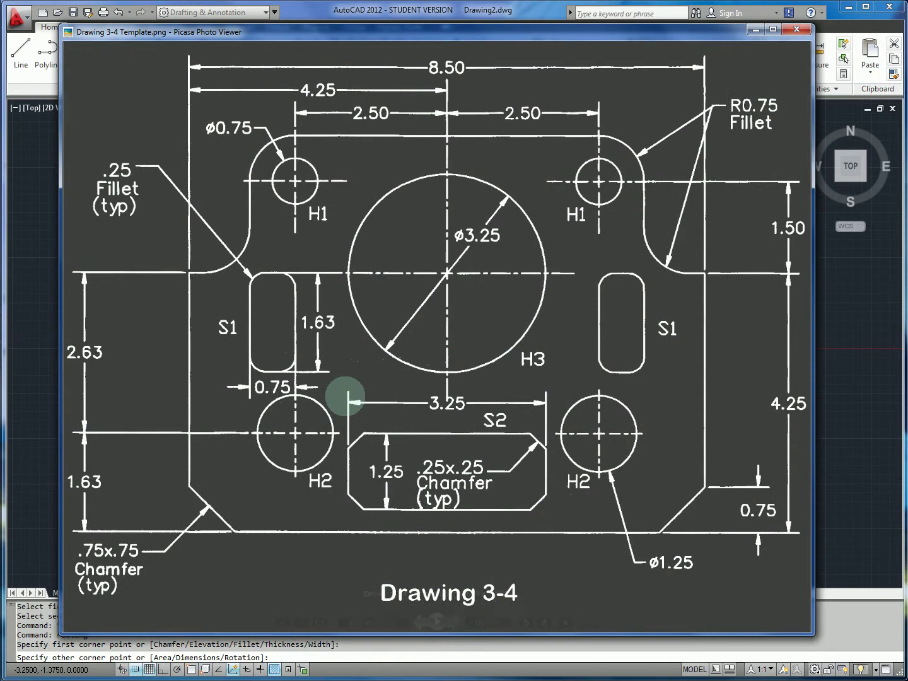
pyautogui.hotkey('alt', 'Tab')
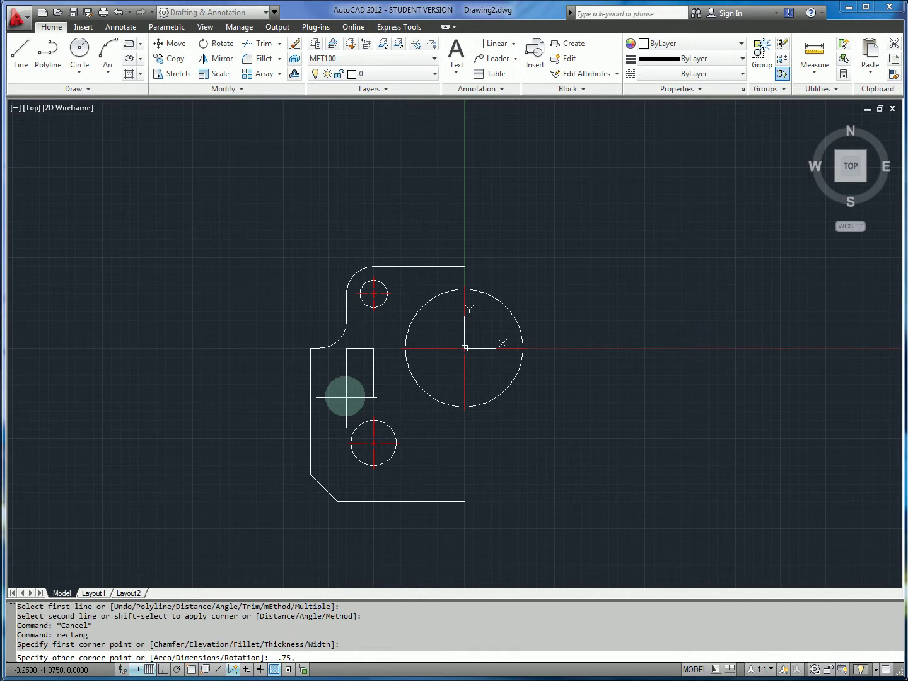
pyautogui.hotkey('alt', 'Tab')
pyautogui.hotkey('alt', 'Tab')
pyautogui.press('Return')
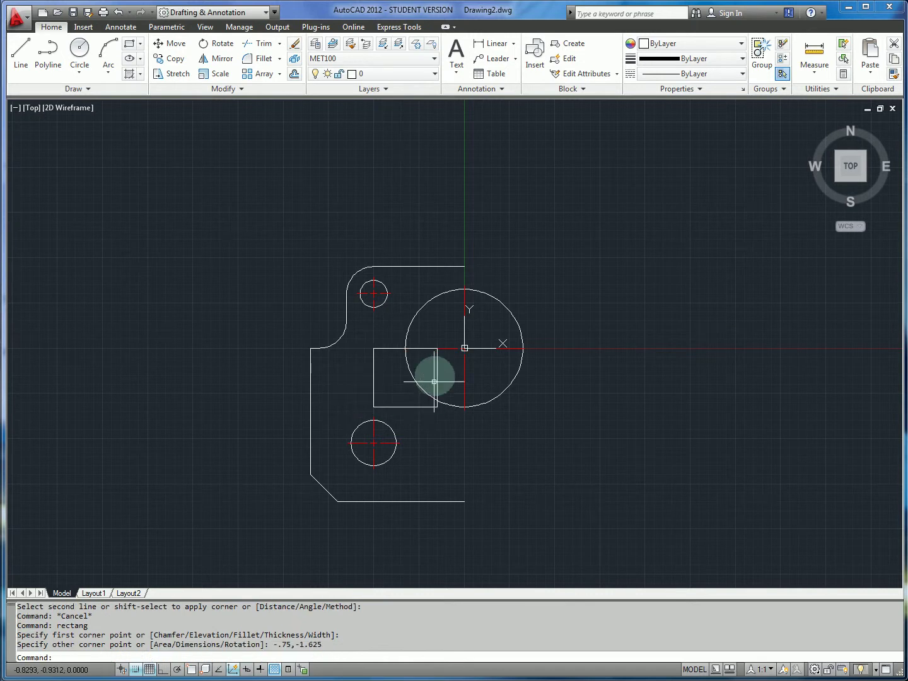
pyautogui.hotkey('ctrl', 'z')
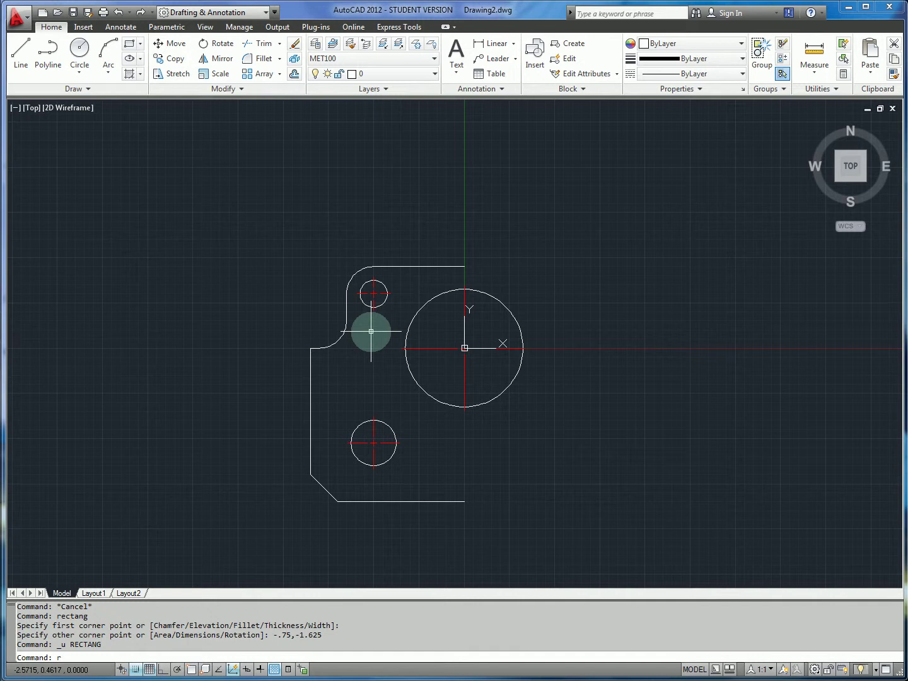
# Redraw the 0.75 × 1.625 left slot rectangle from -2.5,0 to @-.75,-1.625.
pyautogui.write('rectang')
pyautogui.press('Return')
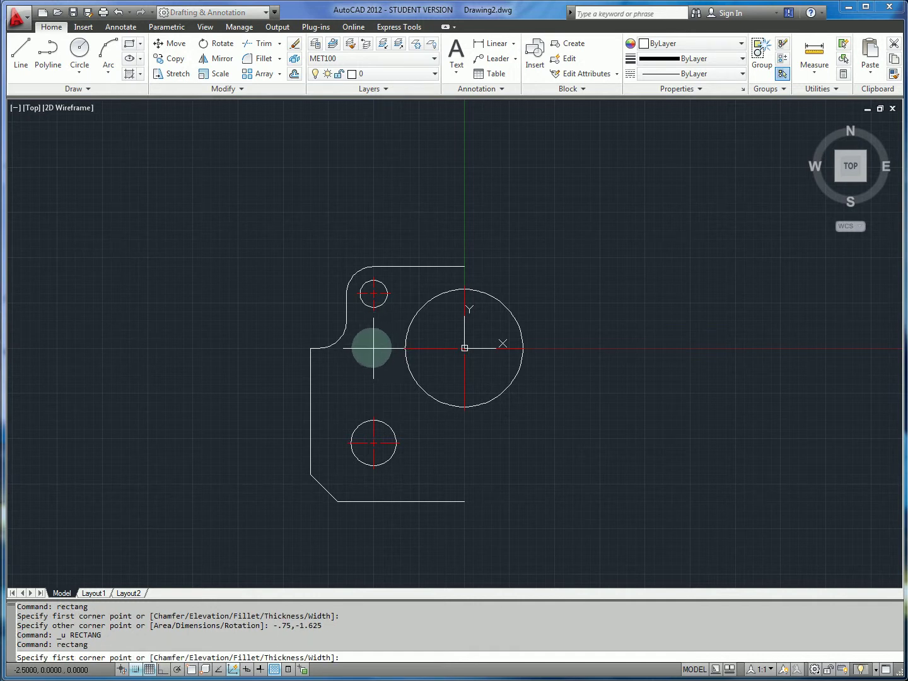
pyautogui.click(373, 348)
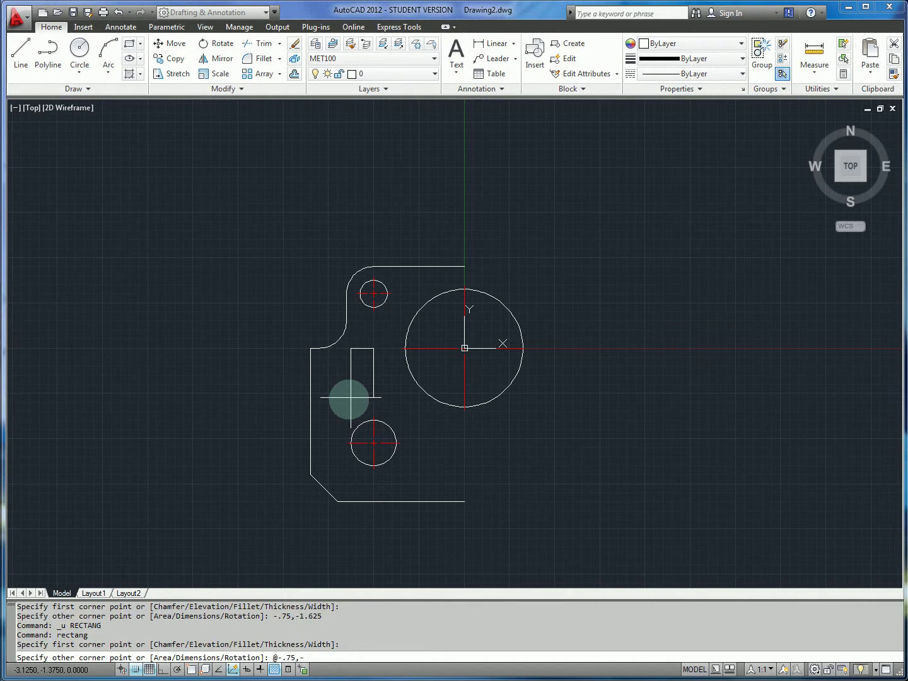
pyautogui.press('Return')
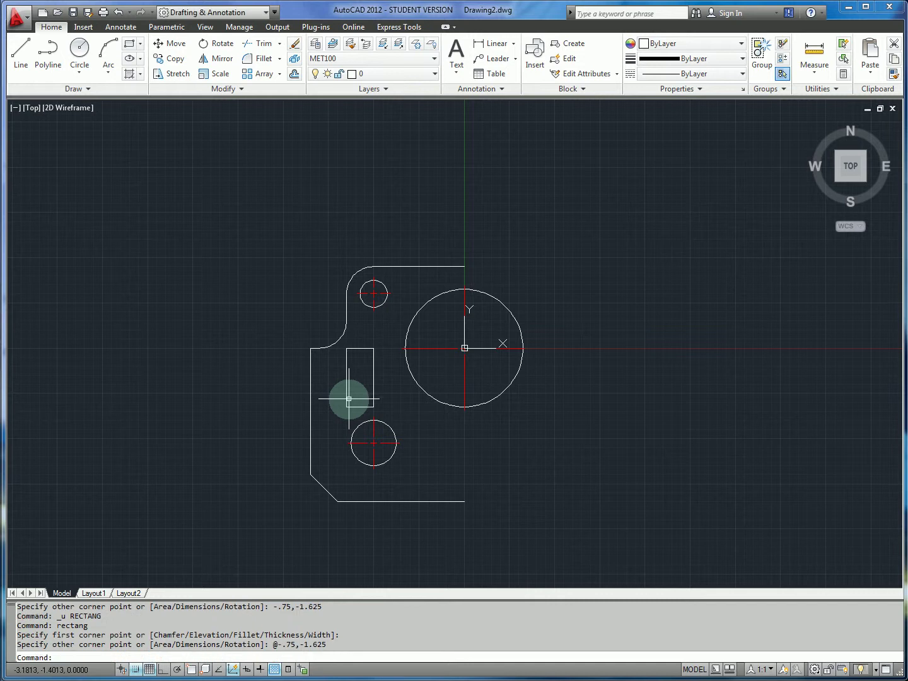
pyautogui.hotkey('alt', 'Tab')
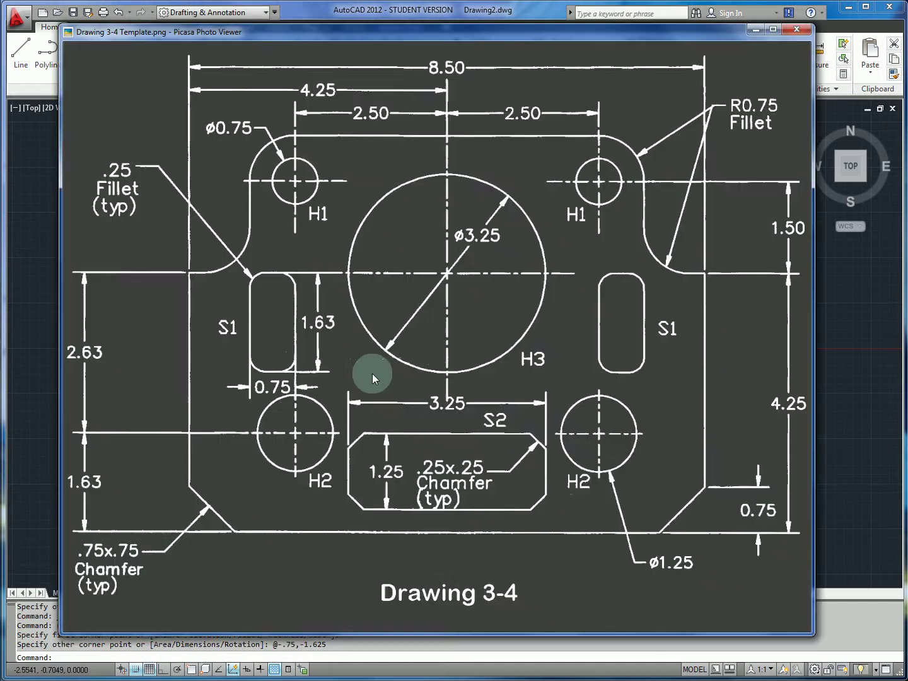
pyautogui.hotkey('alt', 'Tab')
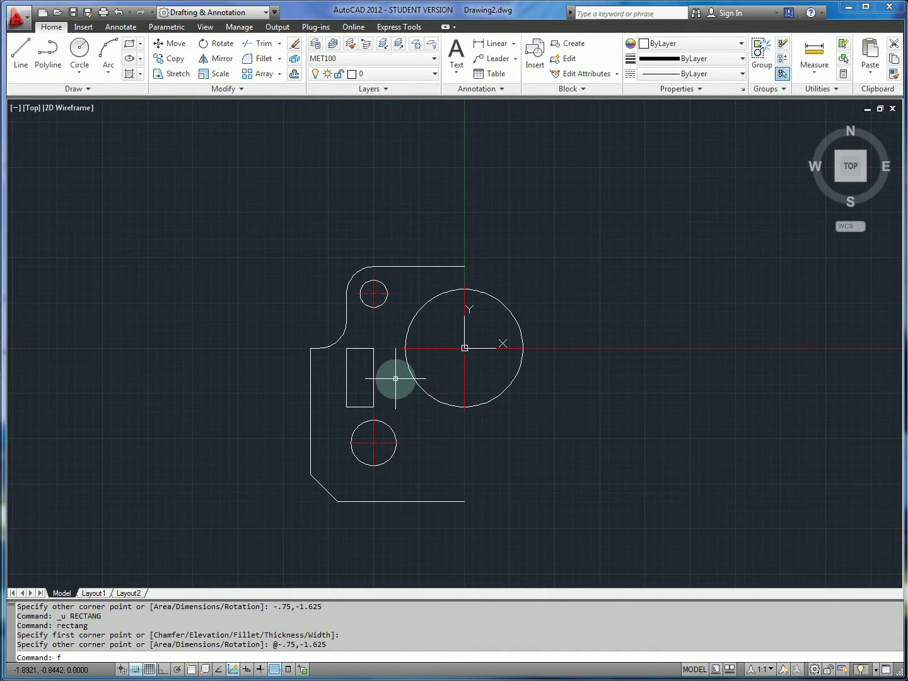
# Start FILLET with a 0.25 radius in Multiple mode.
pyautogui.write('fillet')
pyautogui.press('Return')
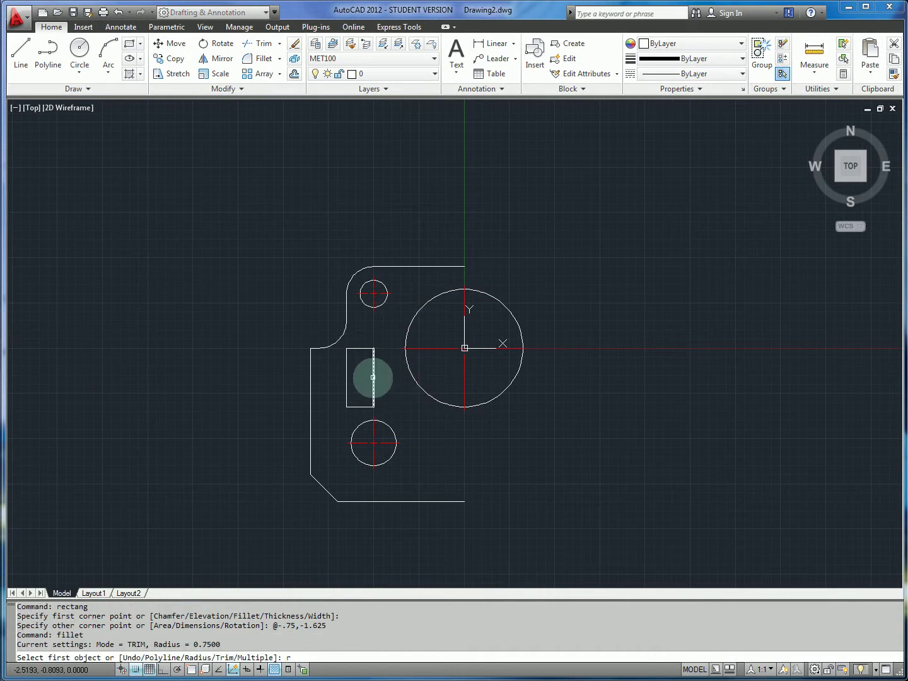
pyautogui.write('r')
pyautogui.press('Return')
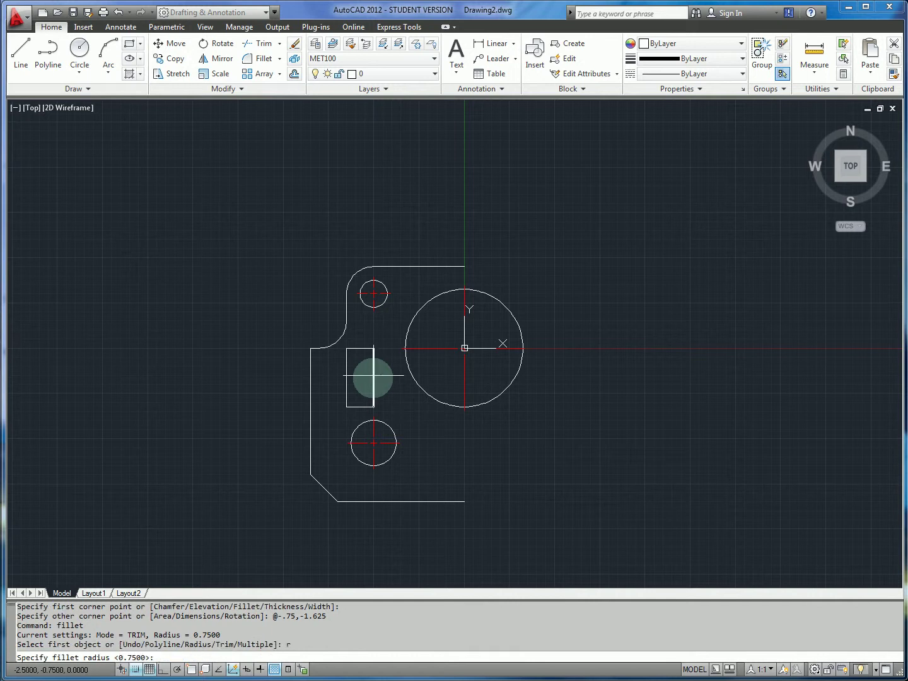
pyautogui.write('.25')
pyautogui.press('Return')
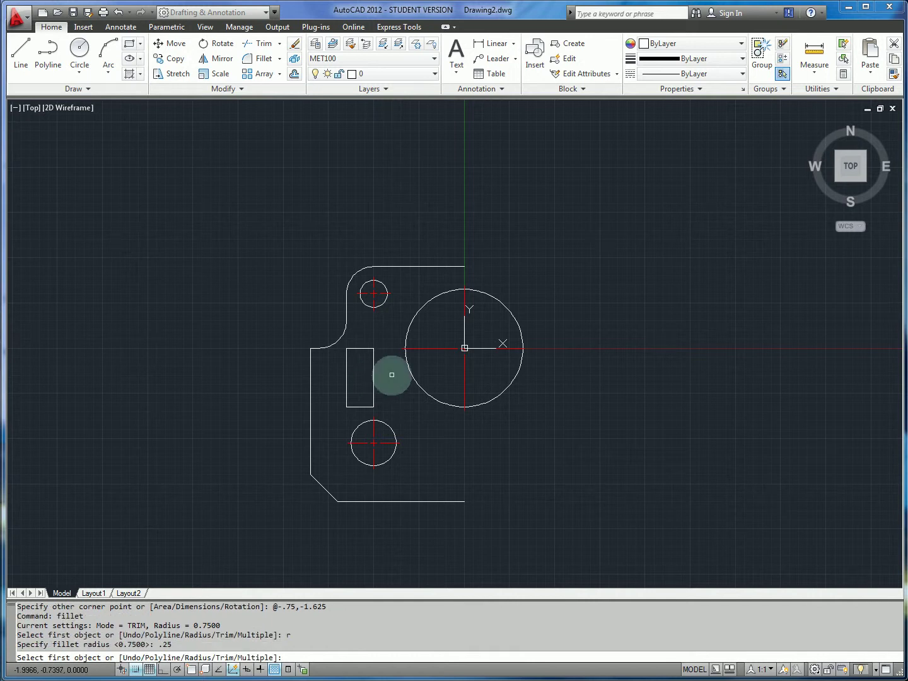
pyautogui.write('m')
pyautogui.press('Return')
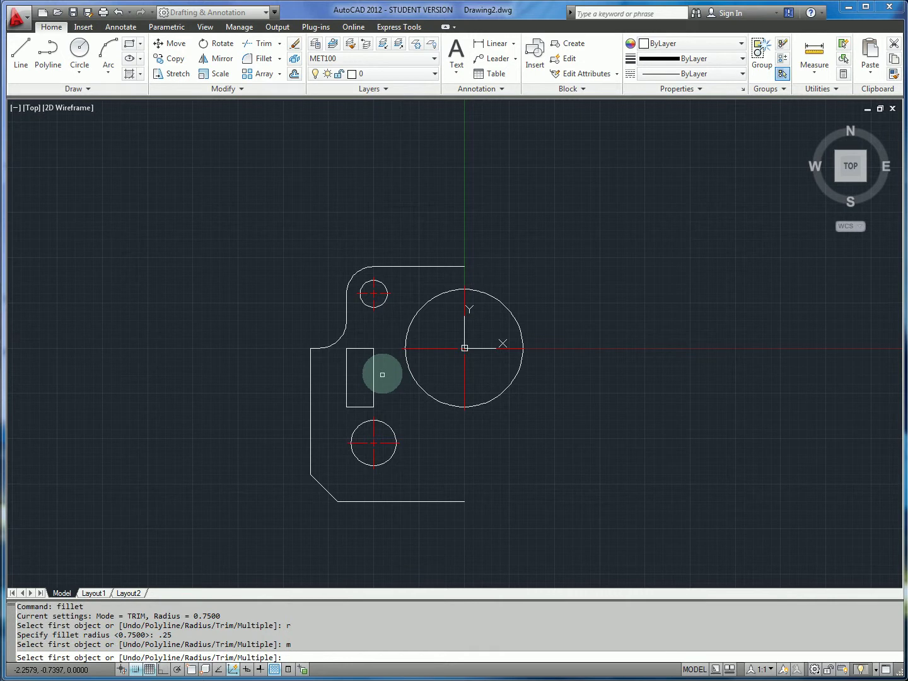
# Round all four corners of the left slot, then bring up the reference image.
pyautogui.click(355, 349)
pyautogui.click(349, 358)
pyautogui.click(347, 367)
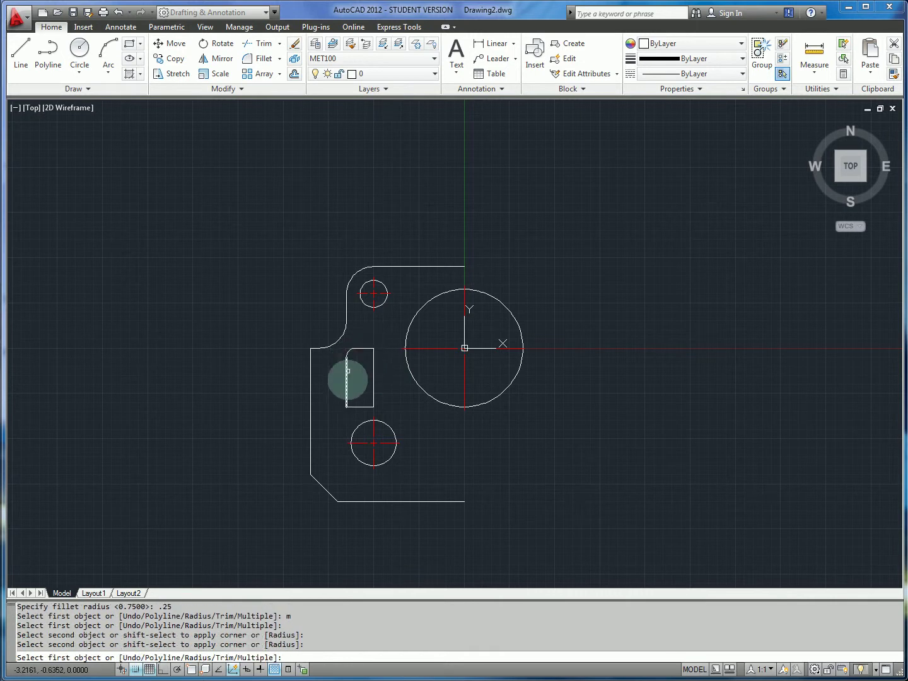
pyautogui.click(347, 395)
pyautogui.click(363, 405)
pyautogui.click(369, 406)
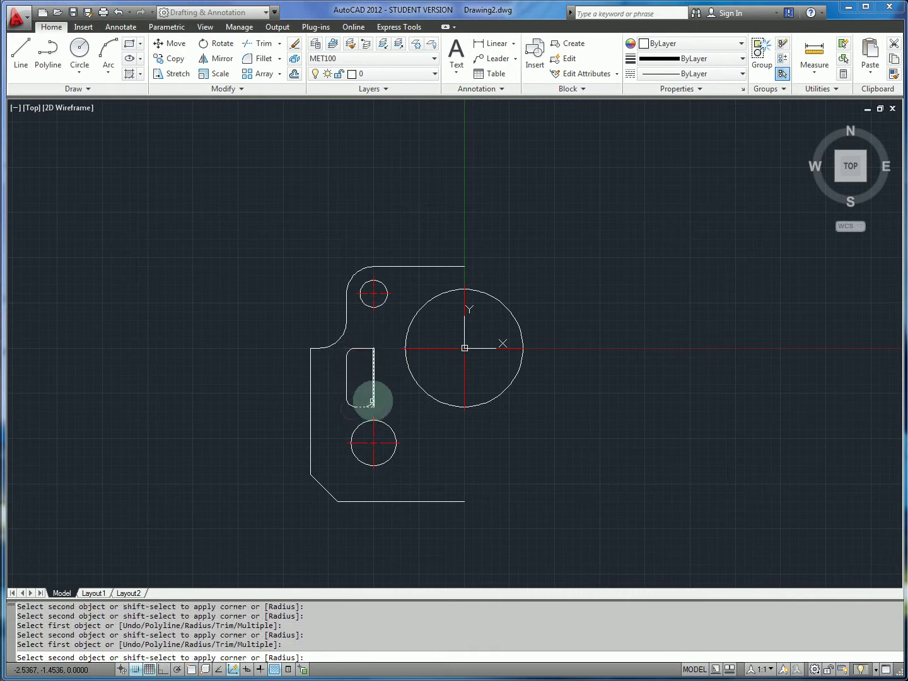
pyautogui.click(373, 388)
pyautogui.click(373, 369)
pyautogui.click(367, 348)
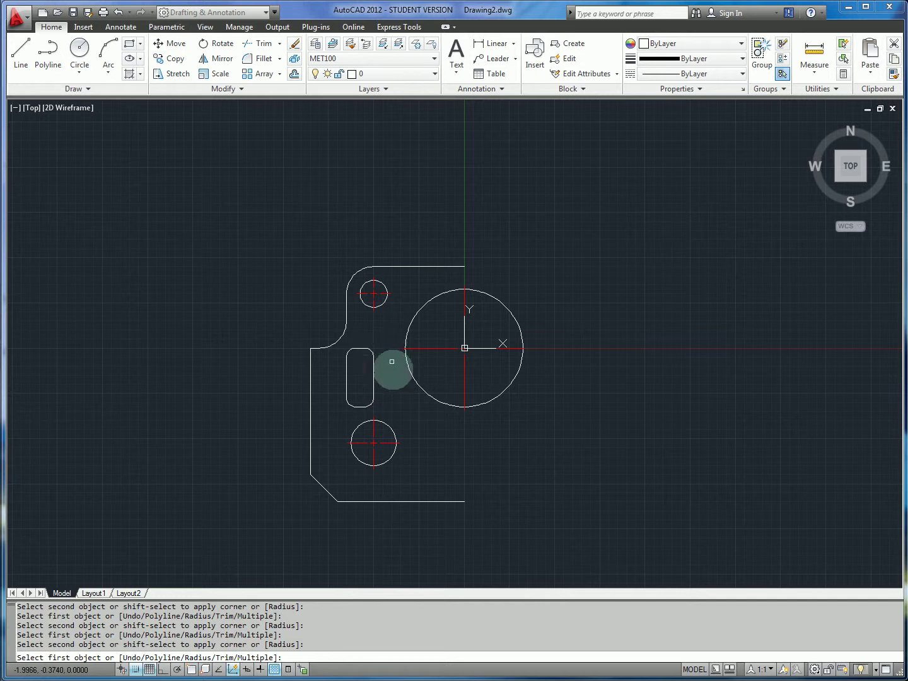
pyautogui.press('Escape')
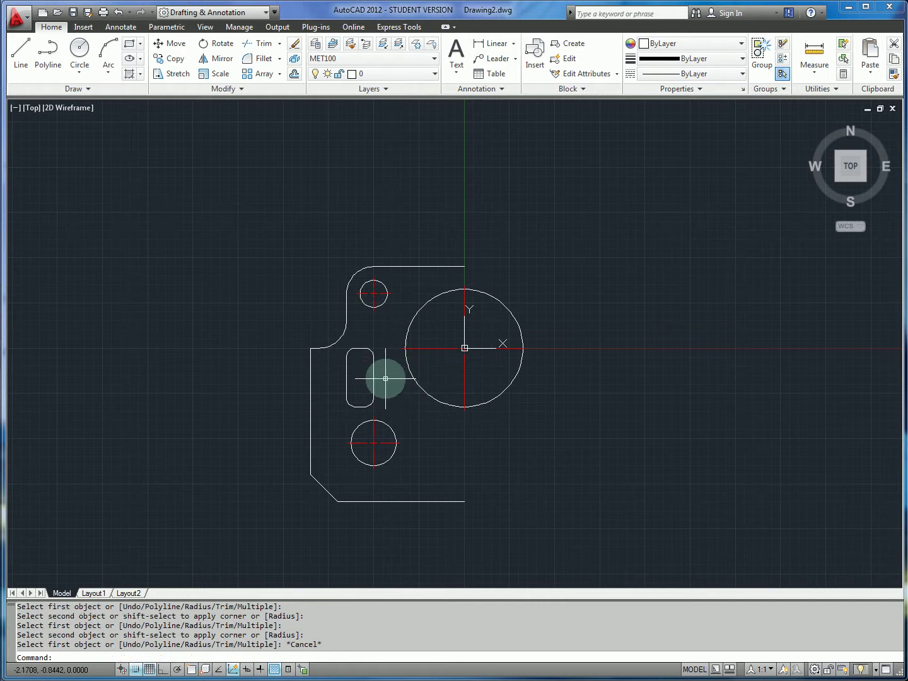
pyautogui.hotkey('alt', 'Tab')
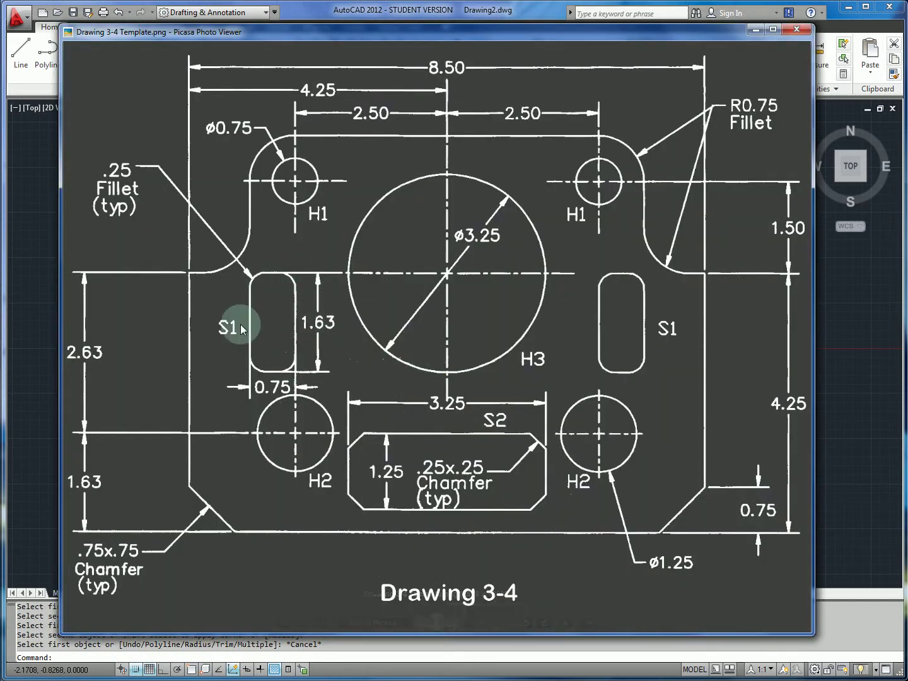
# Compare the plate drawing against the Drawing 3-4 reference, ending back in AutoCAD.
pyautogui.hotkey('alt', 'Tab')
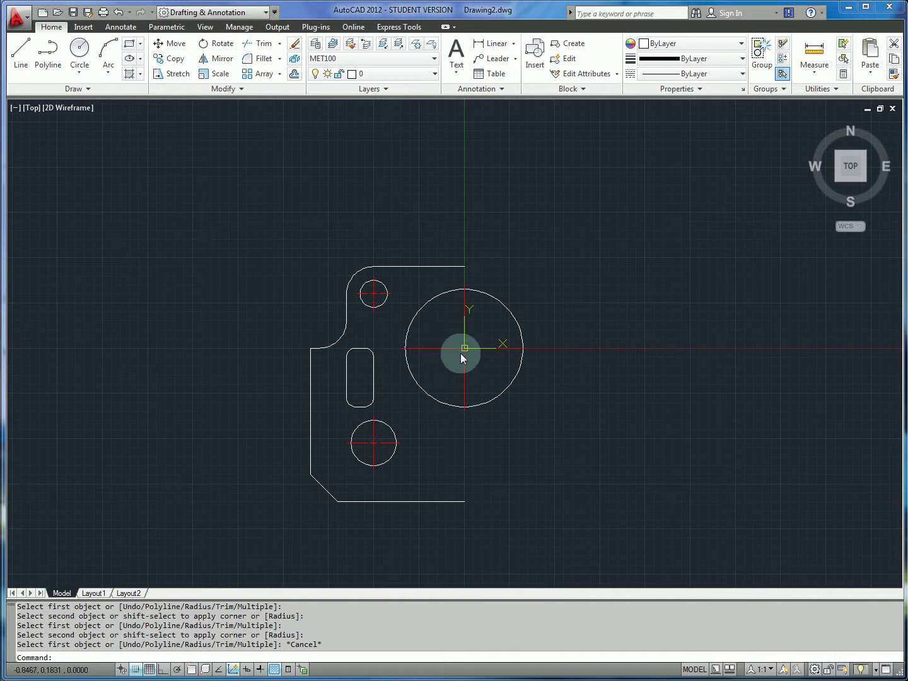
pyautogui.hotkey('alt', 'Tab')
pyautogui.hotkey('alt', 'Tab')
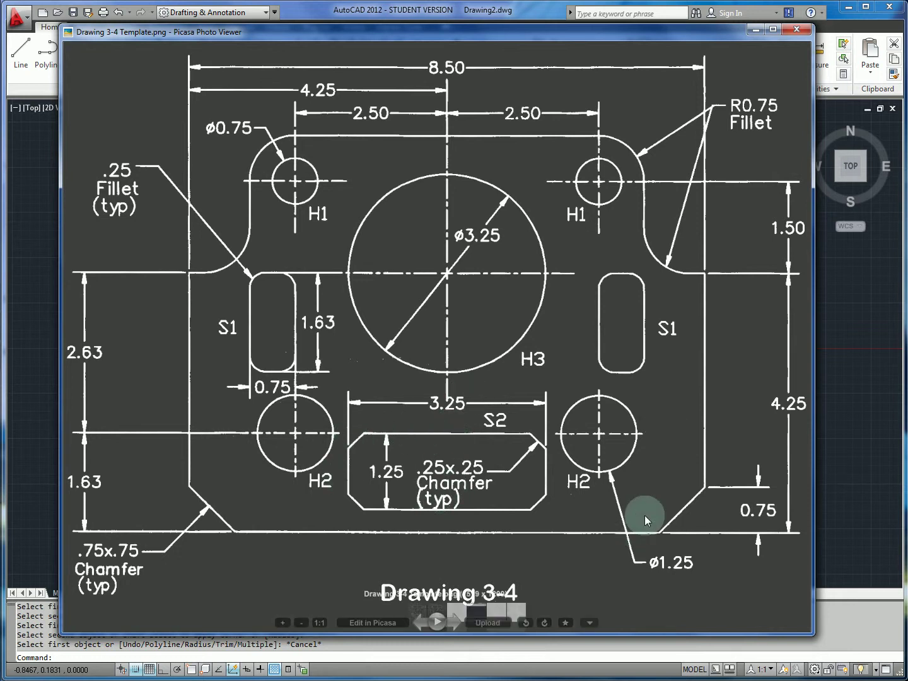
pyautogui.hotkey('alt', 'Tab')
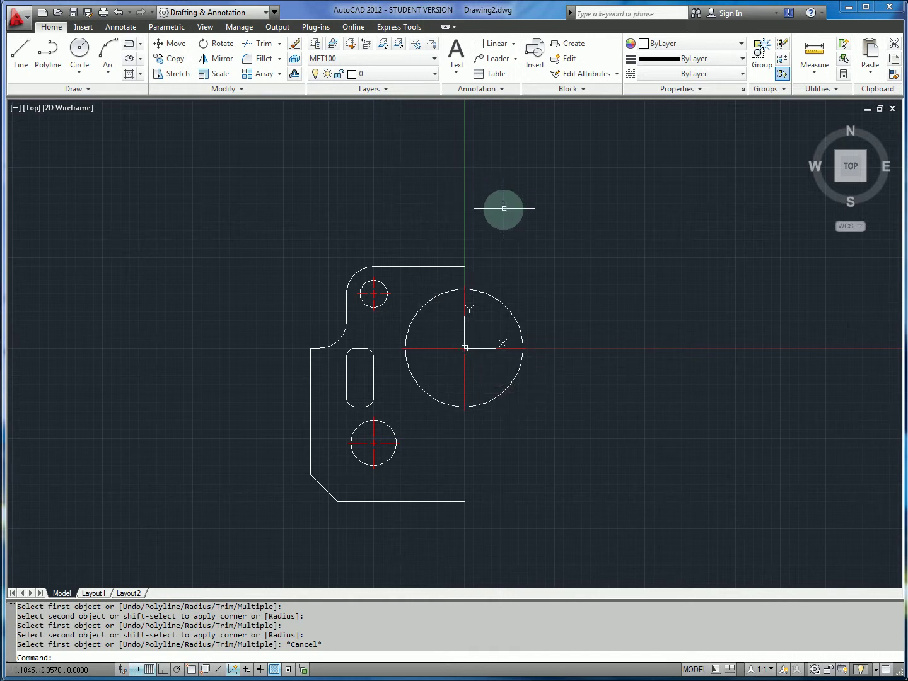
# Select the left half: outline, top arc, slot, both holes and bottom edge.
pyautogui.click(476, 200)
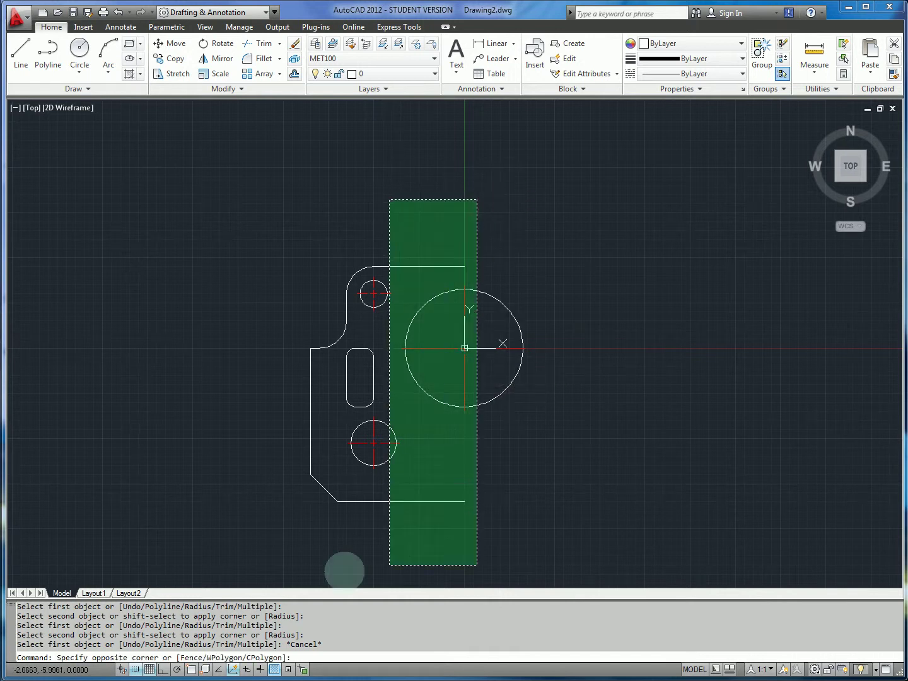
pyautogui.click(622, 441)
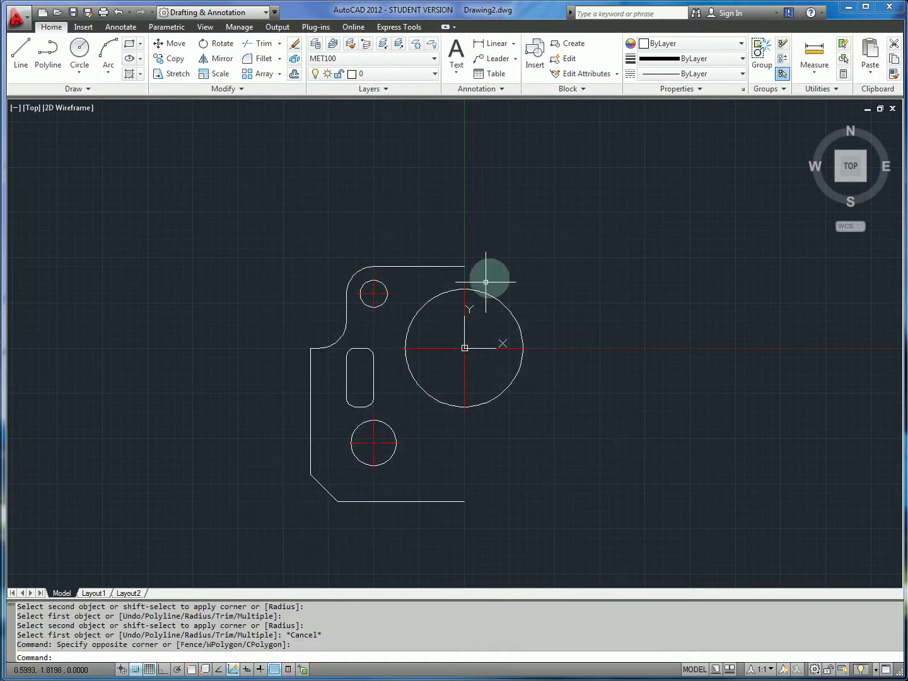
pyautogui.click(475, 208)
pyautogui.click(317, 283)
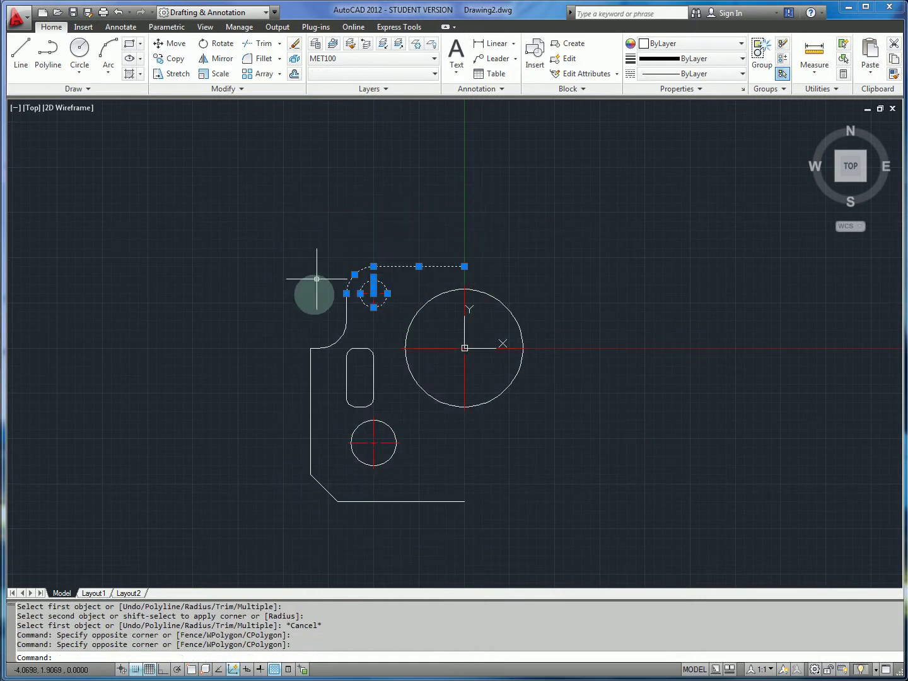
pyautogui.click(292, 188)
pyautogui.click(405, 537)
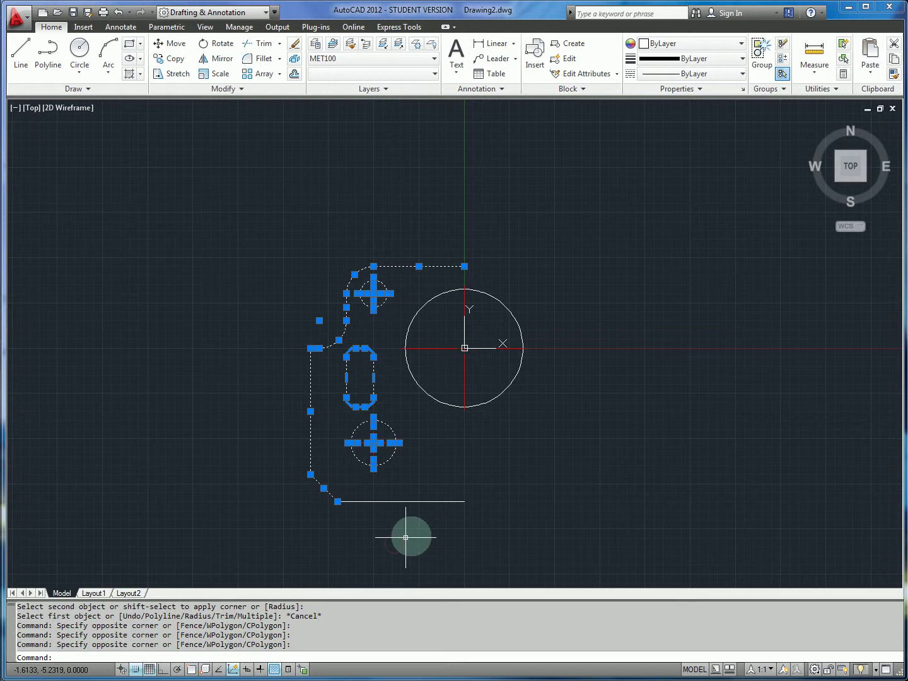
pyautogui.click(449, 502)
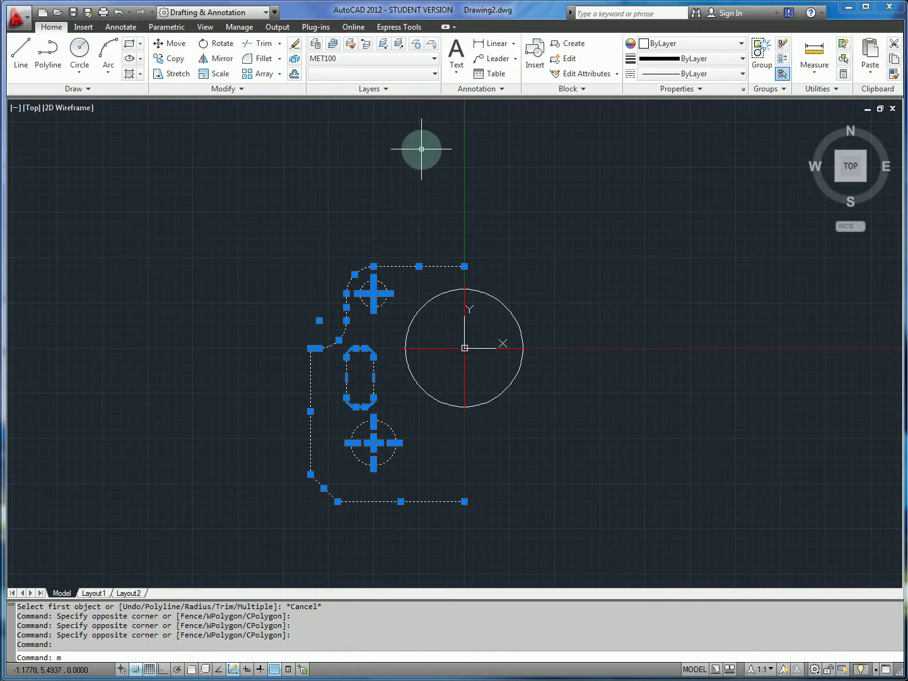
# Mirror the left half about the vertical line through the large circle, keeping the original.
pyautogui.write('mirror')
pyautogui.press('Return')
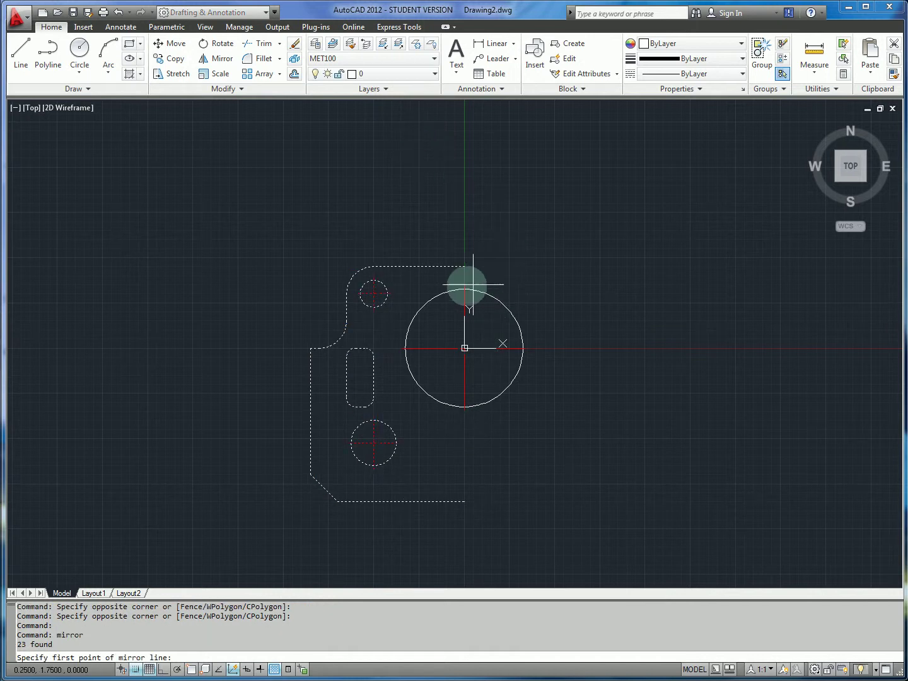
pyautogui.click(463, 289)
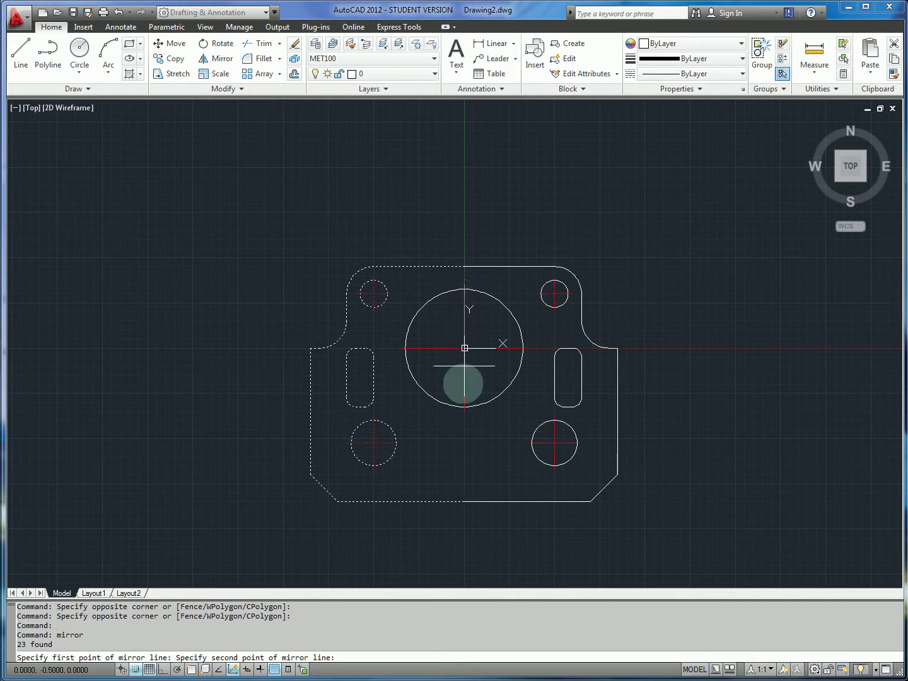
pyautogui.click(464, 410)
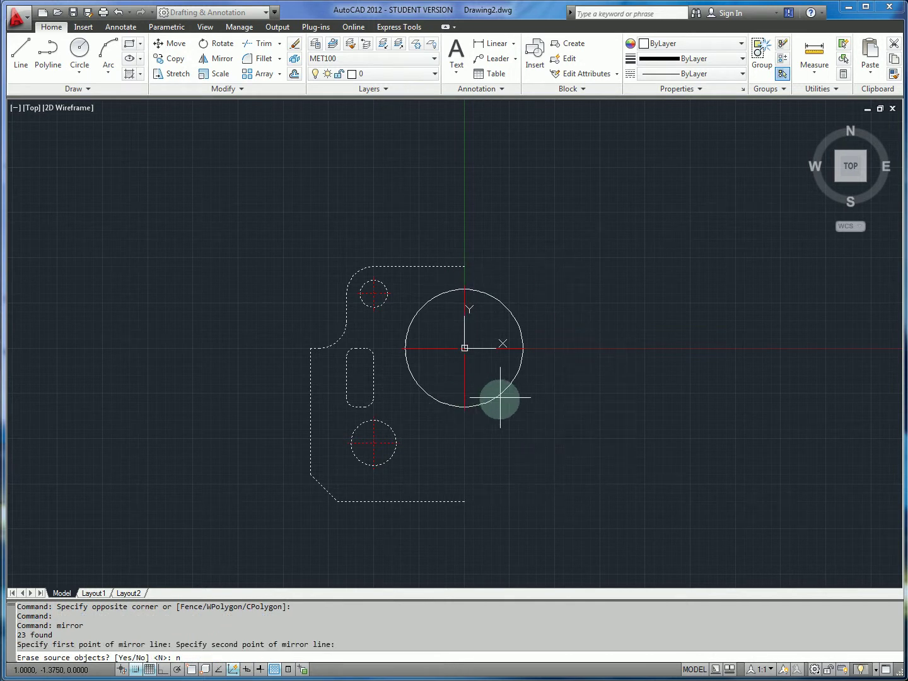
pyautogui.write('n')
pyautogui.press('Return')
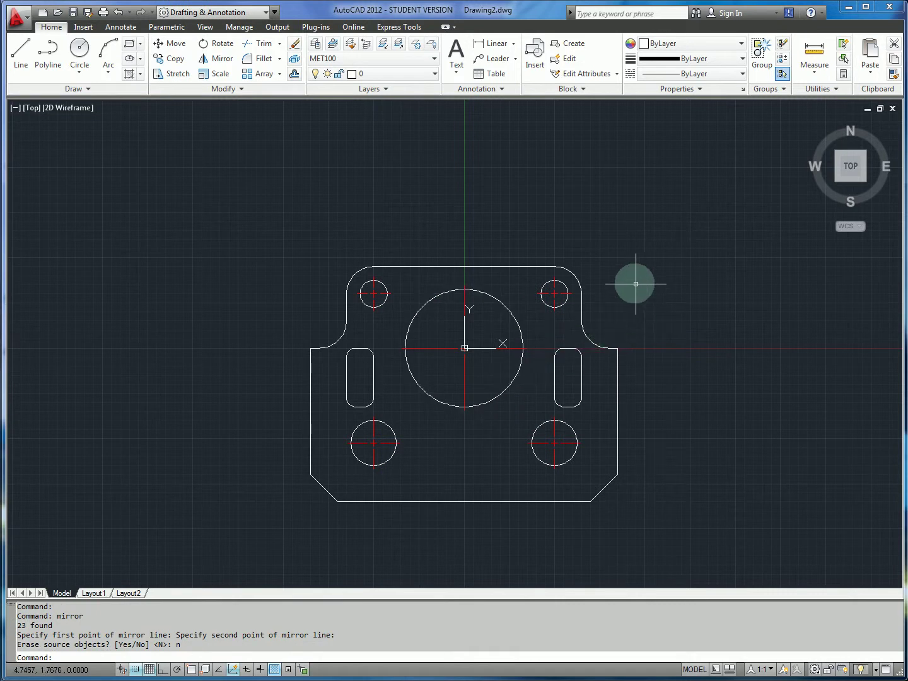
pyautogui.hotkey('alt', 'Tab')
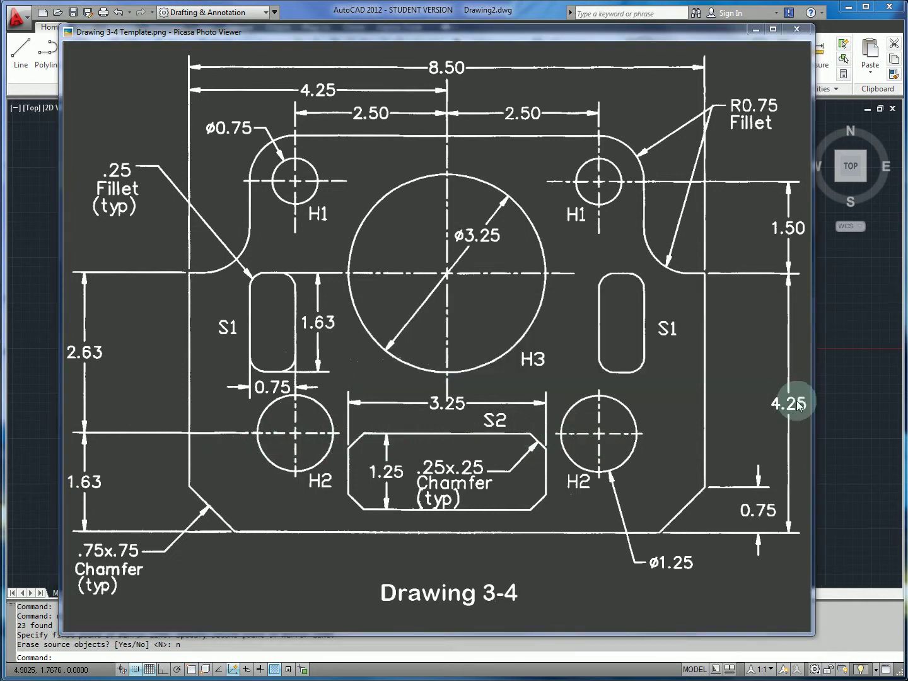
# Return to the plate drawing and start a new rectangle from the Draw panel.
pyautogui.hotkey('alt', 'Tab')
pyautogui.hotkey('alt', 'Tab')
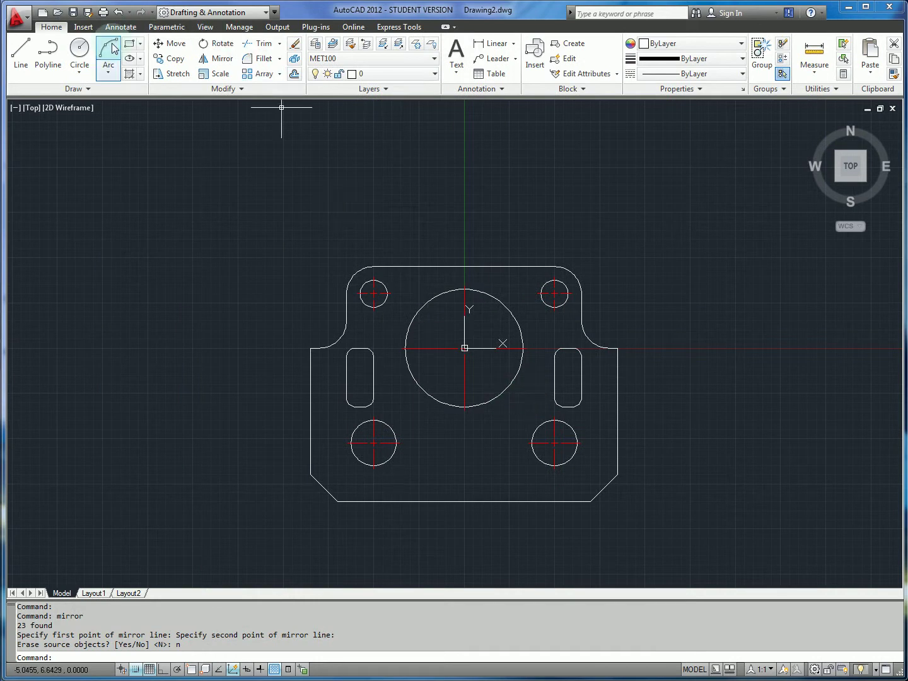
pyautogui.click(130, 42)
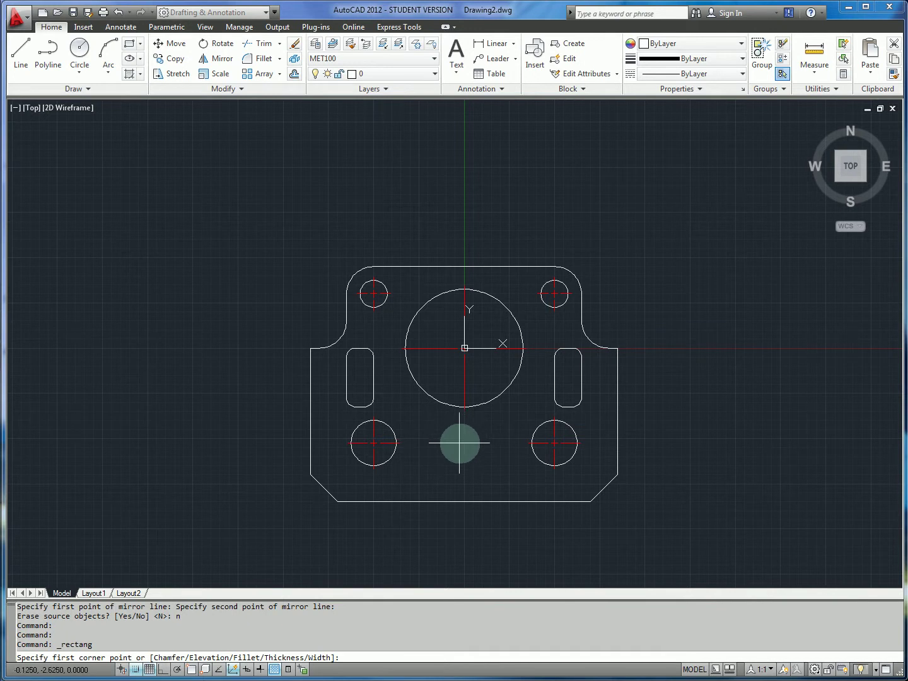
# Draw the 3.25 × 1.25 bottom slot rectangle between the lower holes, opposite corner @3.25,-1.25.
pyautogui.click(406, 443)
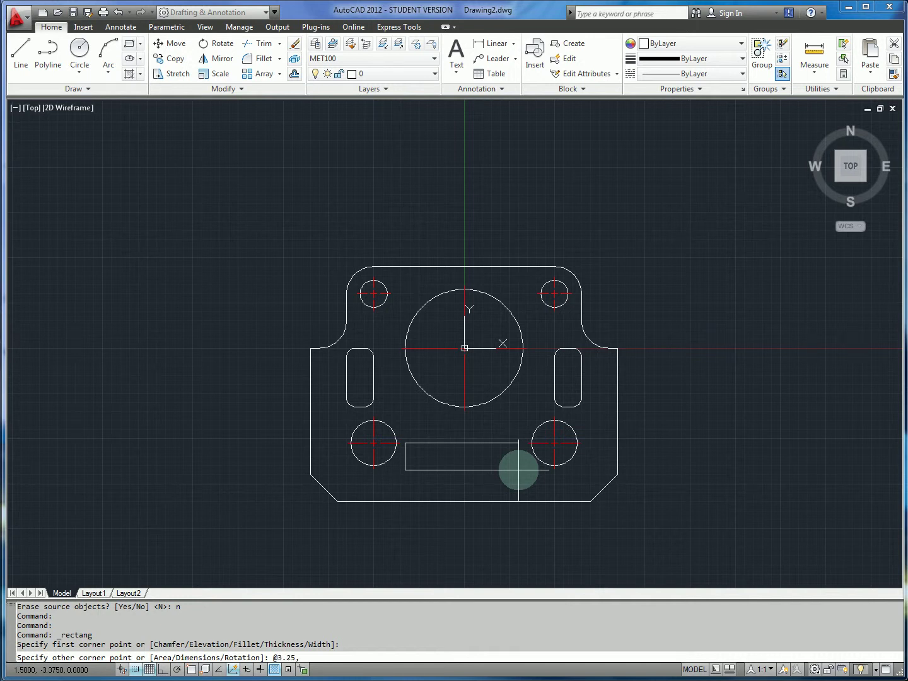
pyautogui.hotkey('alt', 'Tab')
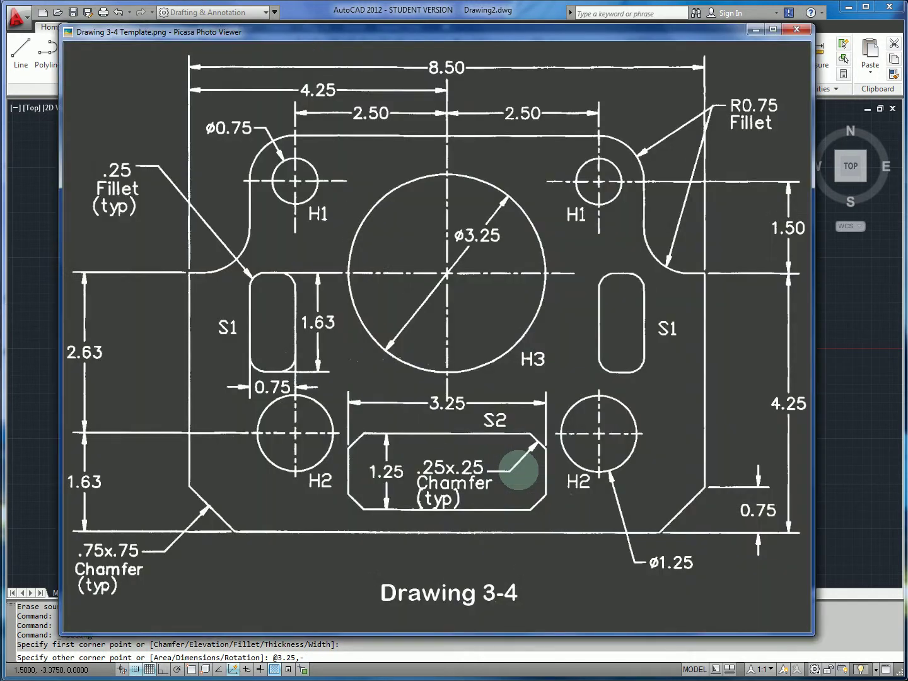
pyautogui.hotkey('alt', 'Tab')
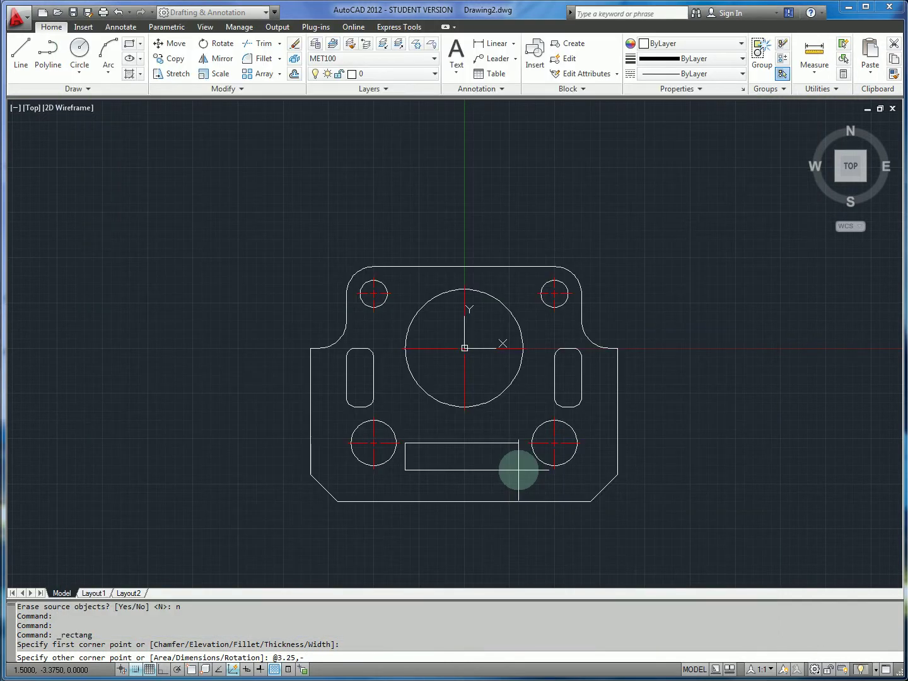
pyautogui.write('25')
pyautogui.press('Return')
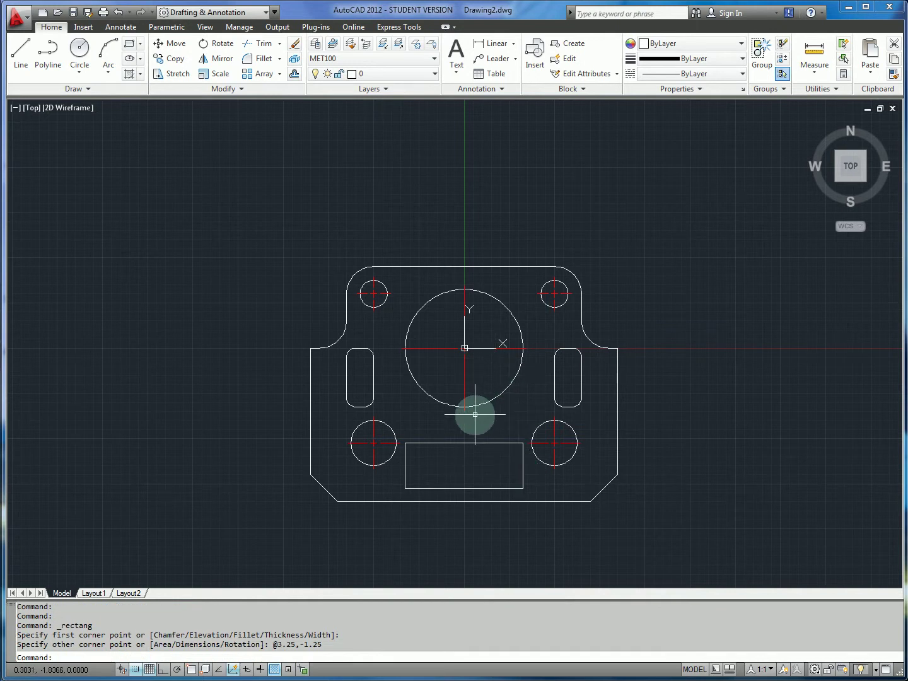
# Set both chamfer distances to 0.25 after checking the reference drawing.
pyautogui.press('Return')
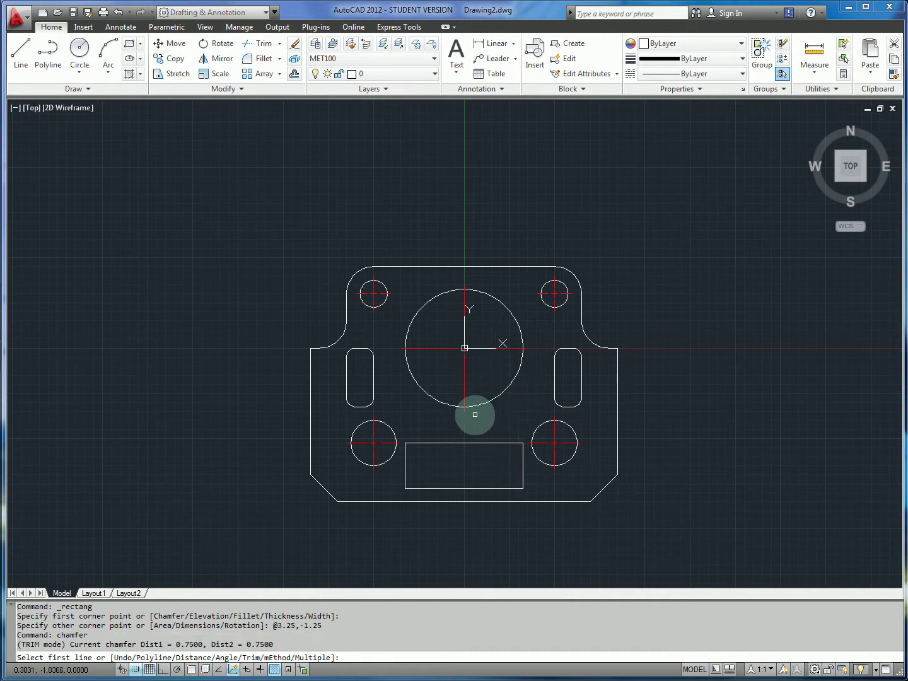
pyautogui.press('Return')
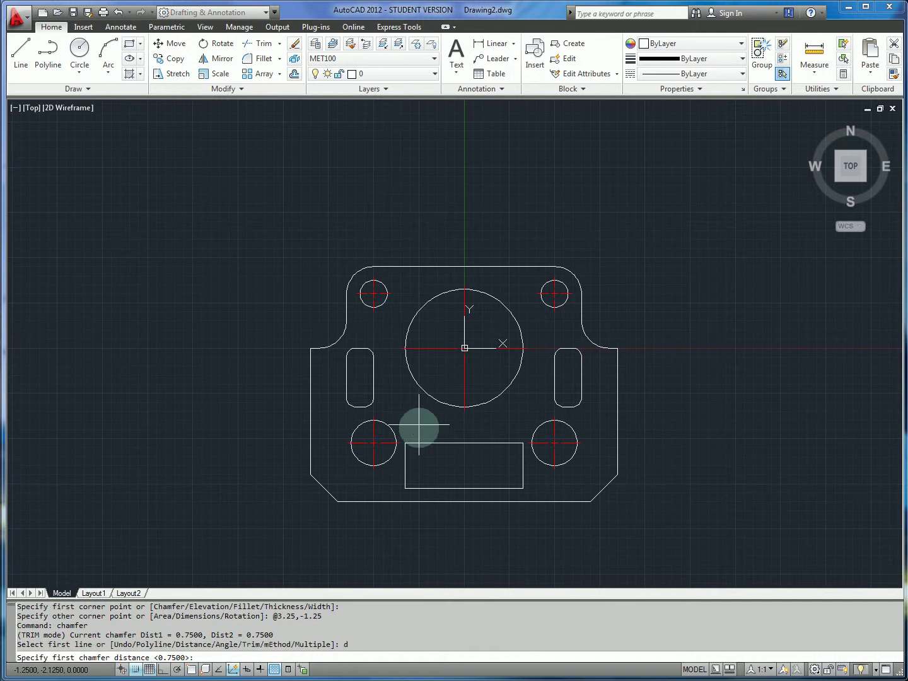
pyautogui.hotkey('alt', 'Tab')
pyautogui.hotkey('alt', 'Tab')
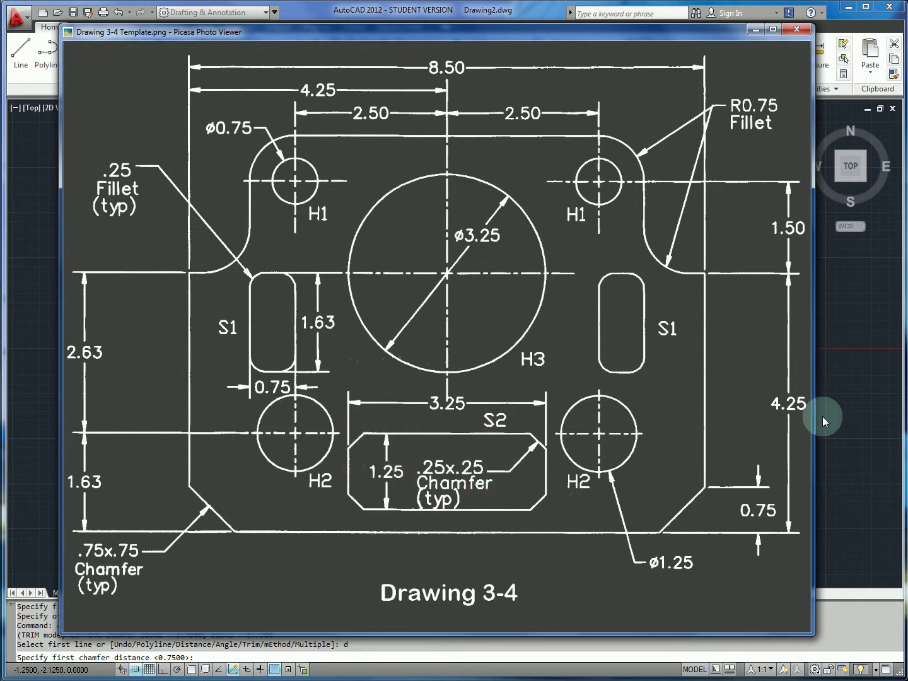
pyautogui.hotkey('alt', 'Tab')
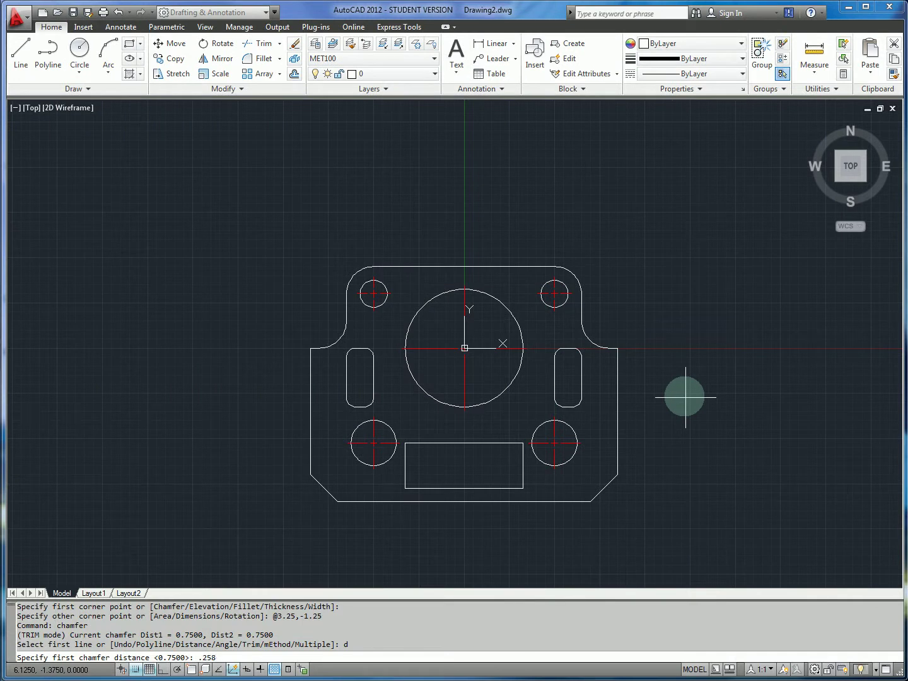
pyautogui.press('BackSpace')
pyautogui.press('Return')
pyautogui.write('.25')
pyautogui.press('Return')
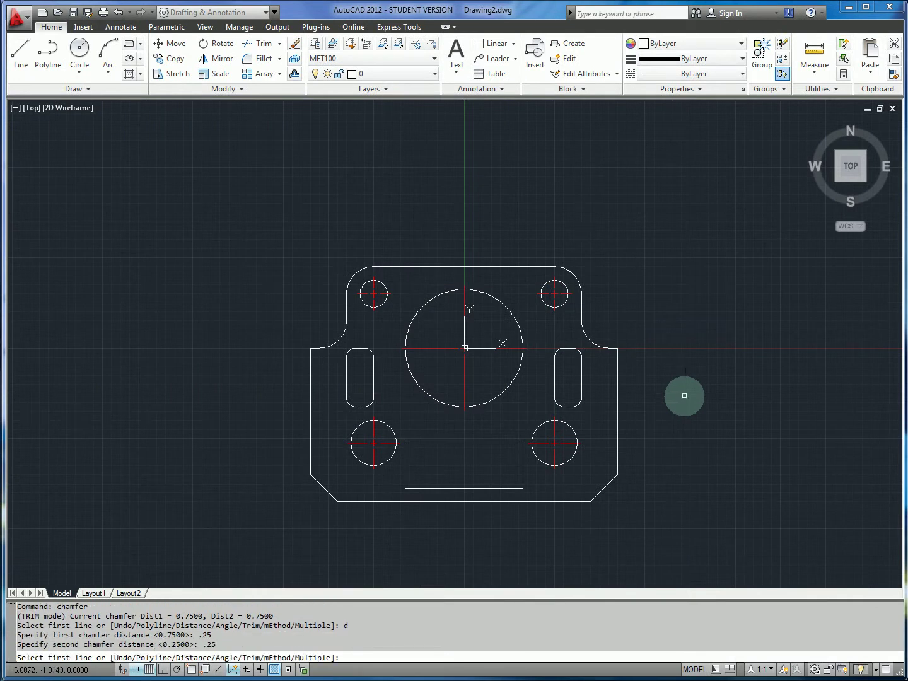
# Chamfer the bottom slot's top-left corner at 0.25 × 0.25.
pyautogui.click(417, 446)
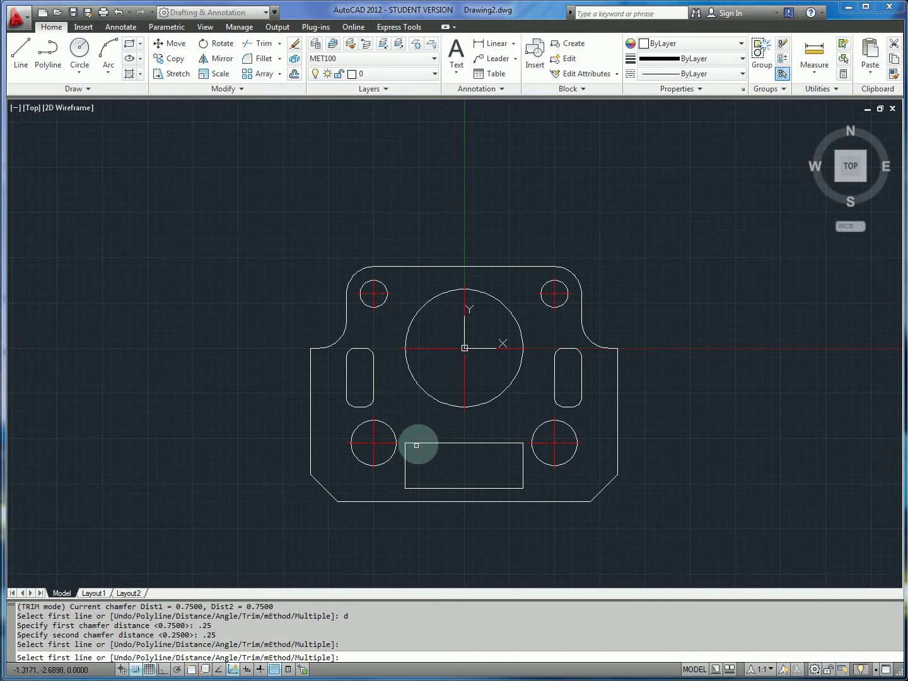
pyautogui.click(417, 442)
pyautogui.click(406, 457)
pyautogui.click(405, 468)
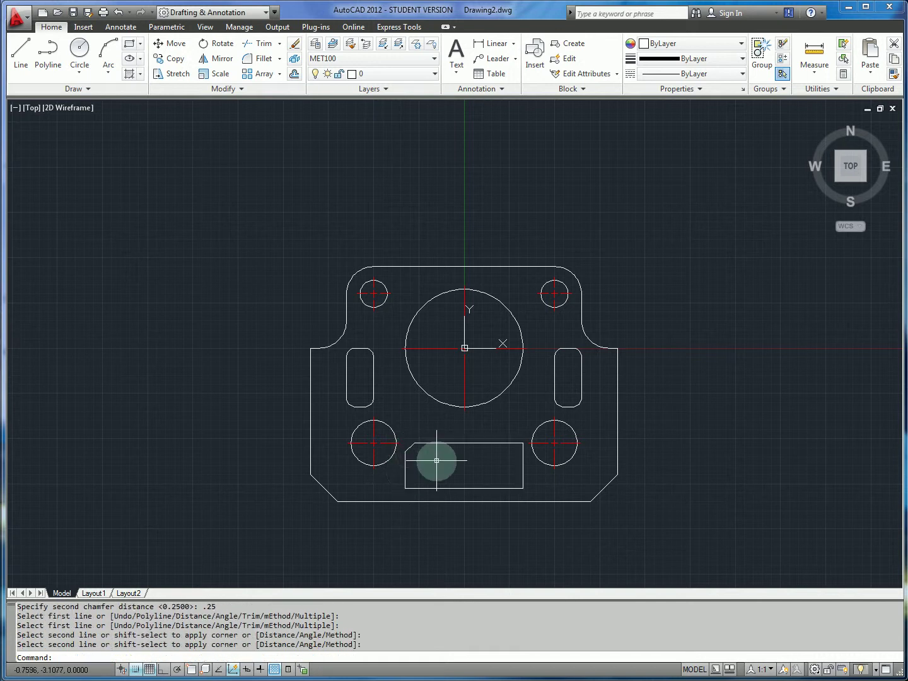
# Chamfer the slot's bottom-left, bottom-right and top-right corners in Multiple mode.
pyautogui.press('Return')
pyautogui.write('m')
pyautogui.press('Return')
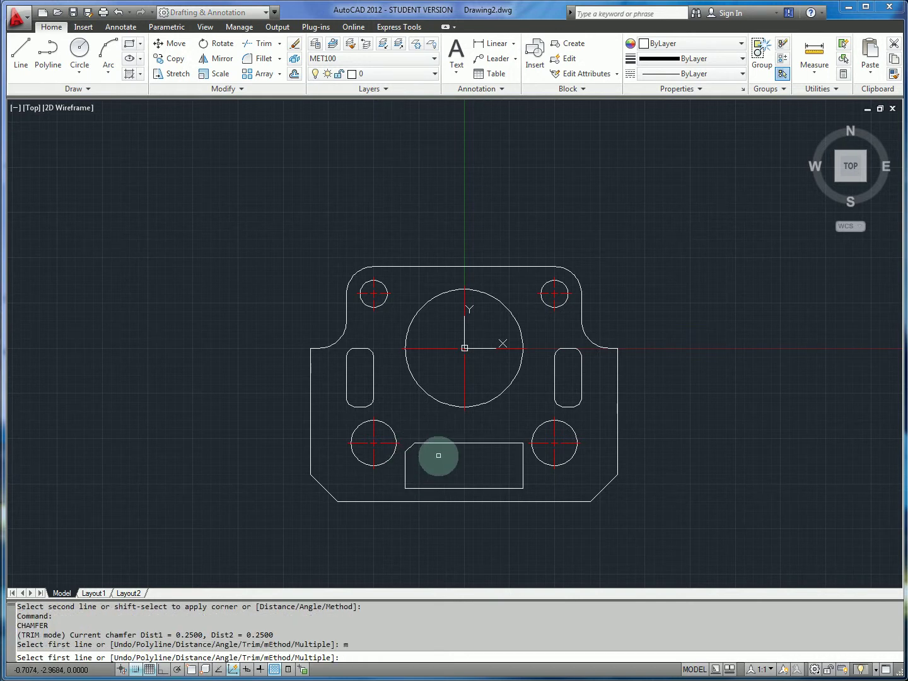
pyautogui.click(404, 469)
pyautogui.click(416, 488)
pyautogui.click(514, 488)
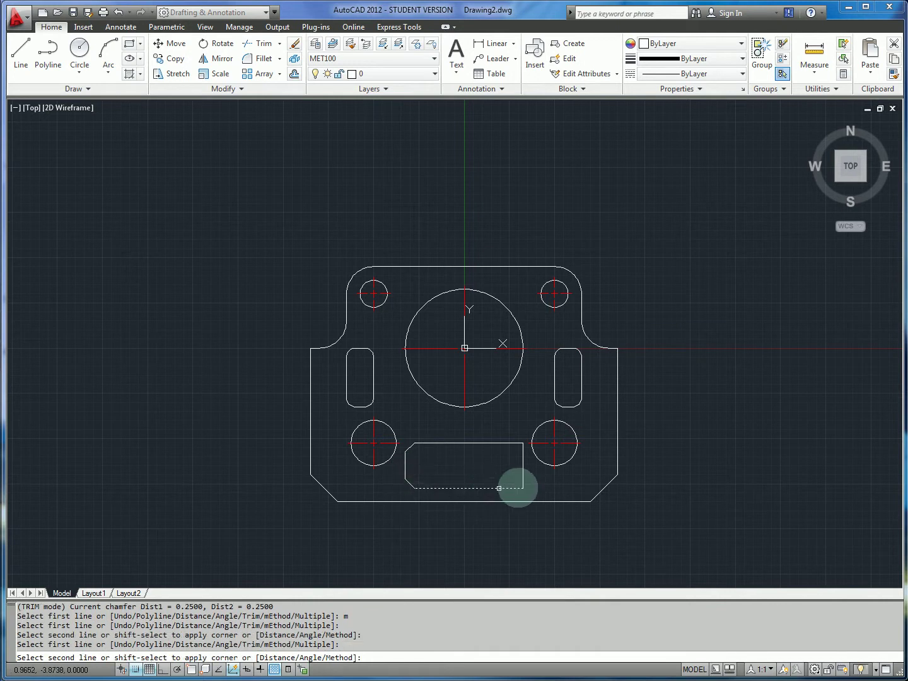
pyautogui.click(523, 469)
pyautogui.click(523, 459)
pyautogui.click(509, 443)
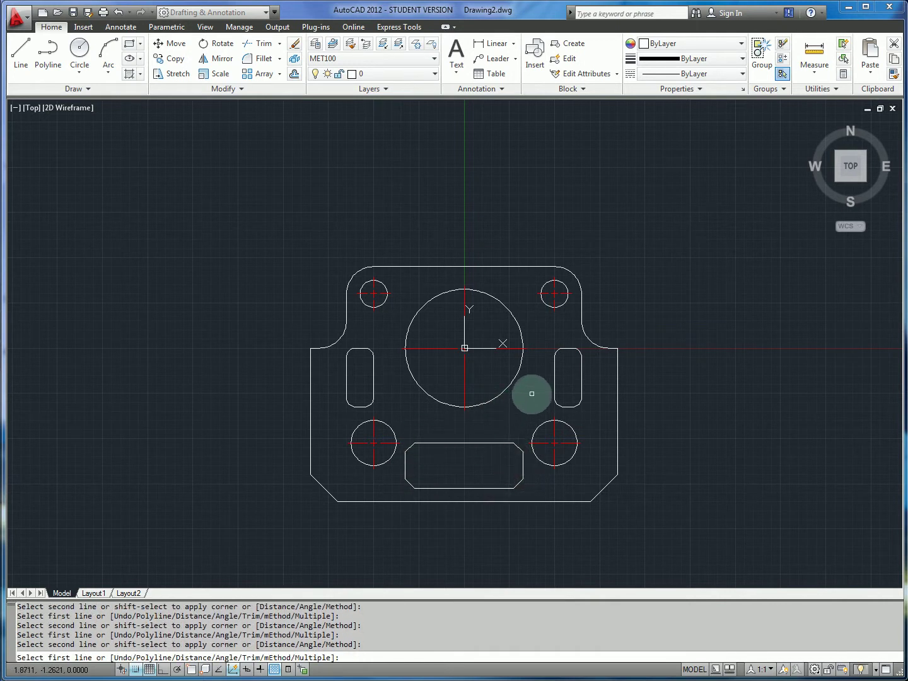
pyautogui.hotkey('alt', 'Tab')
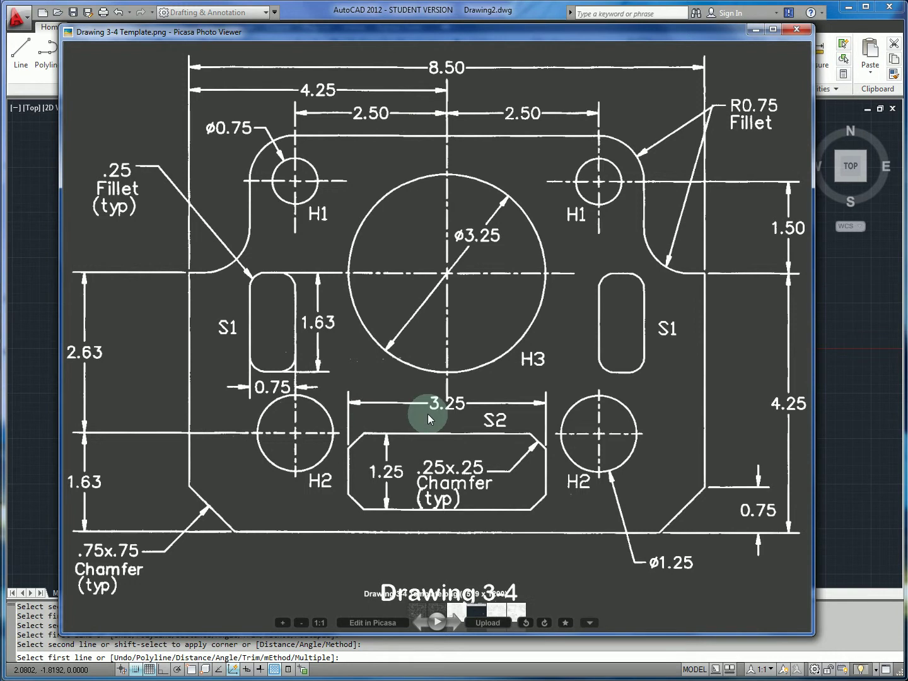
# Return to the plate drawing and cancel the leftover chamfer prompt.
pyautogui.hotkey('alt', 'Tab')
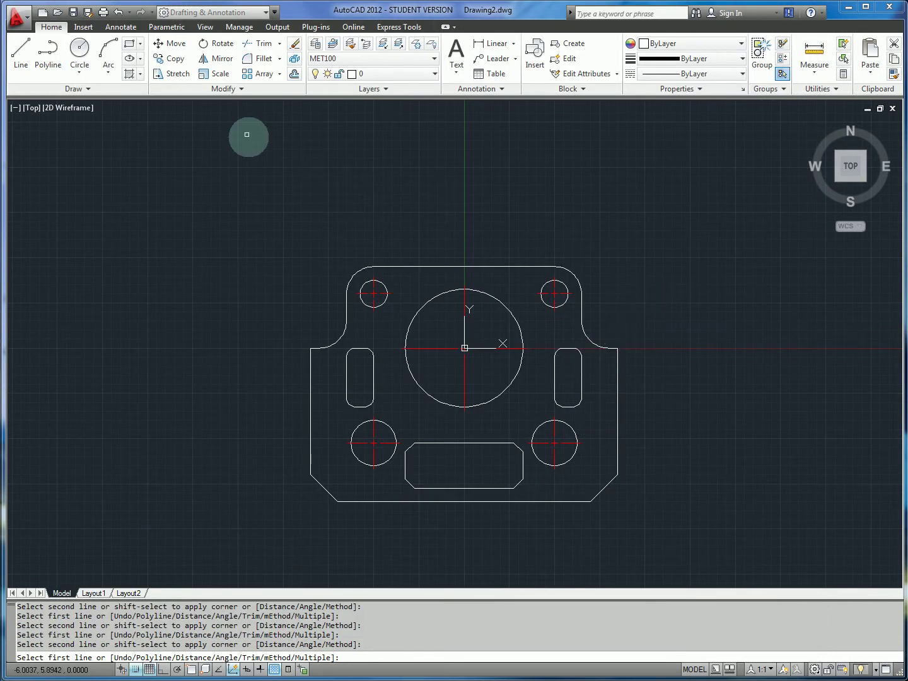
pyautogui.press('Escape')
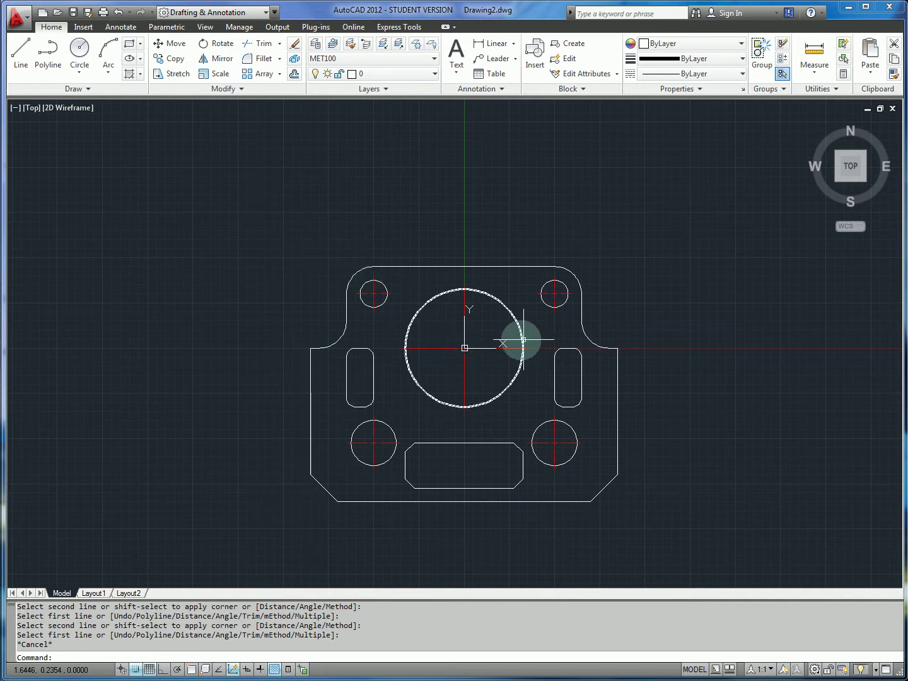
# Window-select all of the plate's geometry.
pyautogui.click(248, 259)
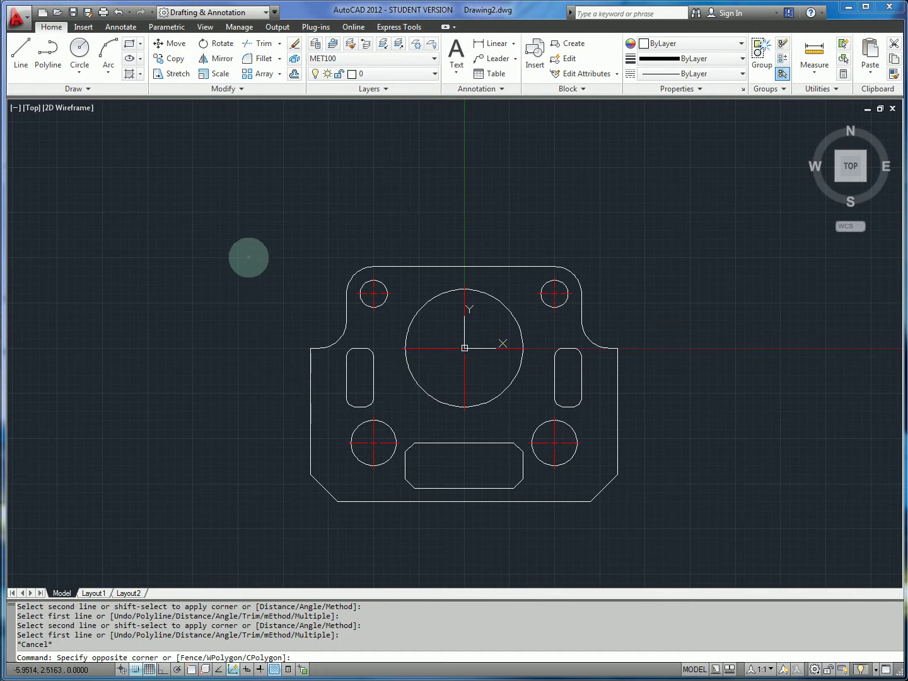
pyautogui.click(277, 211)
pyautogui.click(261, 218)
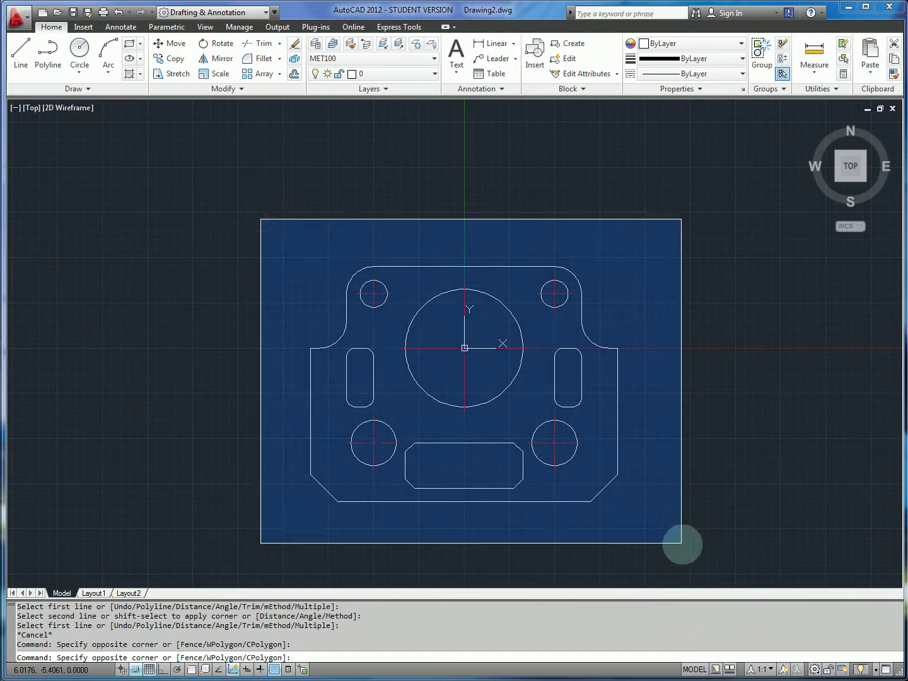
pyautogui.click(681, 542)
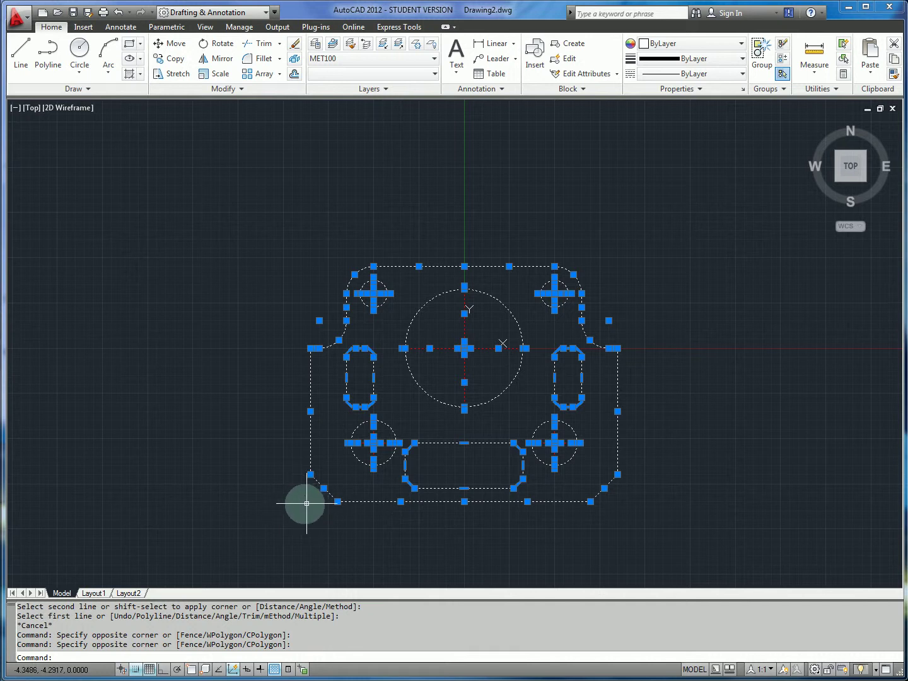
# Move the plate so its lower-left corner sits at the origin 0,0, using object snap.
pyautogui.write('ve')
pyautogui.press('Return')
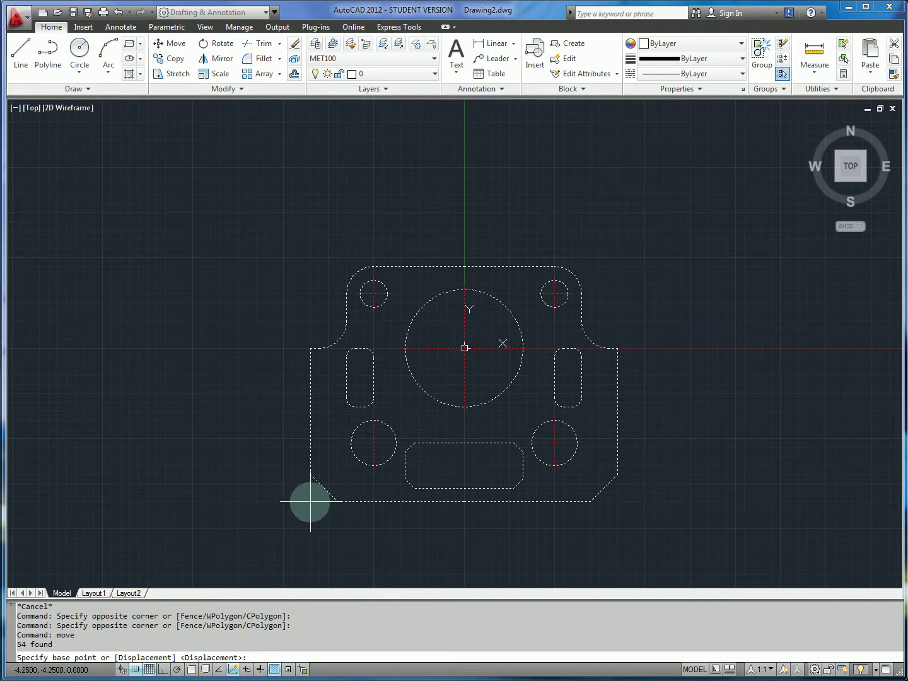
pyautogui.click(191, 668)
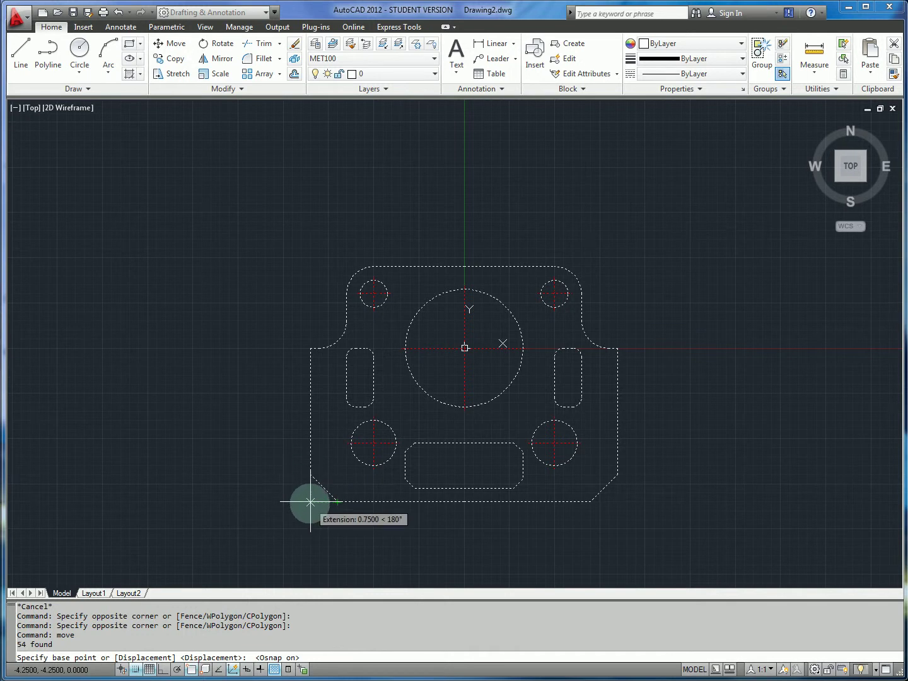
pyautogui.click(309, 502)
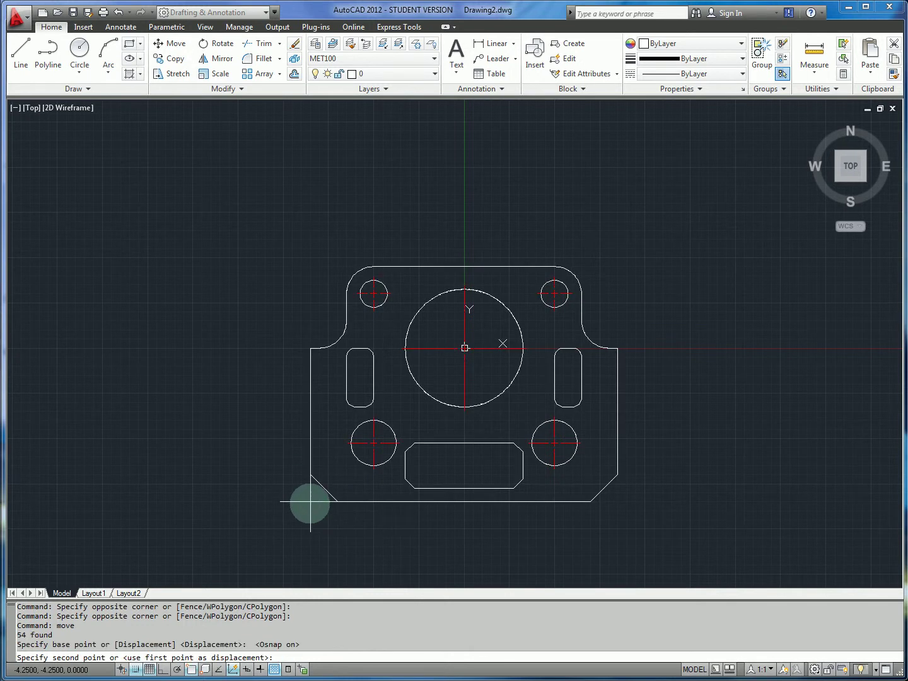
pyautogui.click(465, 348)
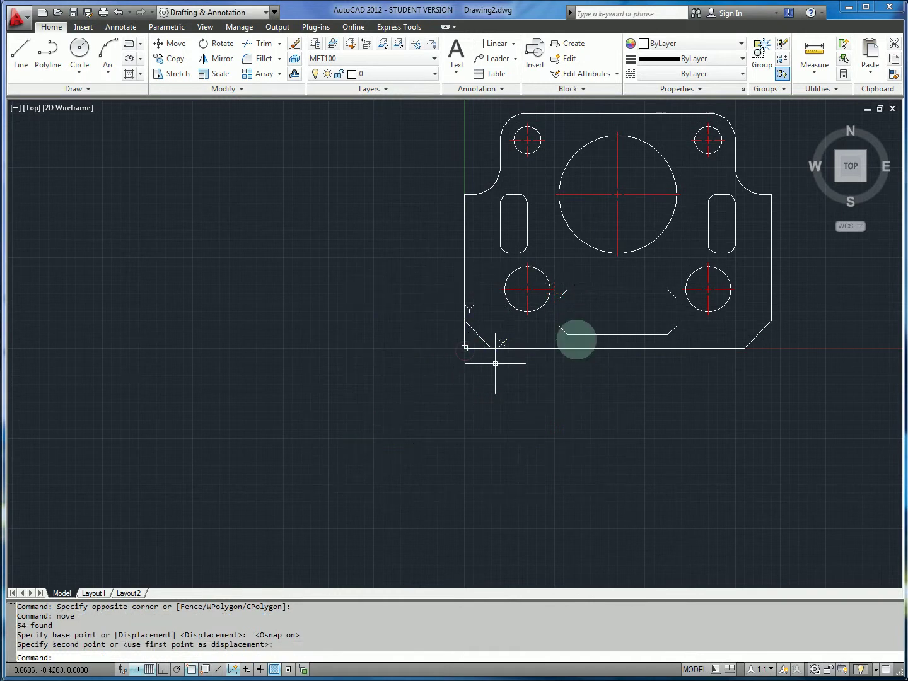
pyautogui.moveTo(575, 338); pyautogui.dragTo(514, 402, button='middle')
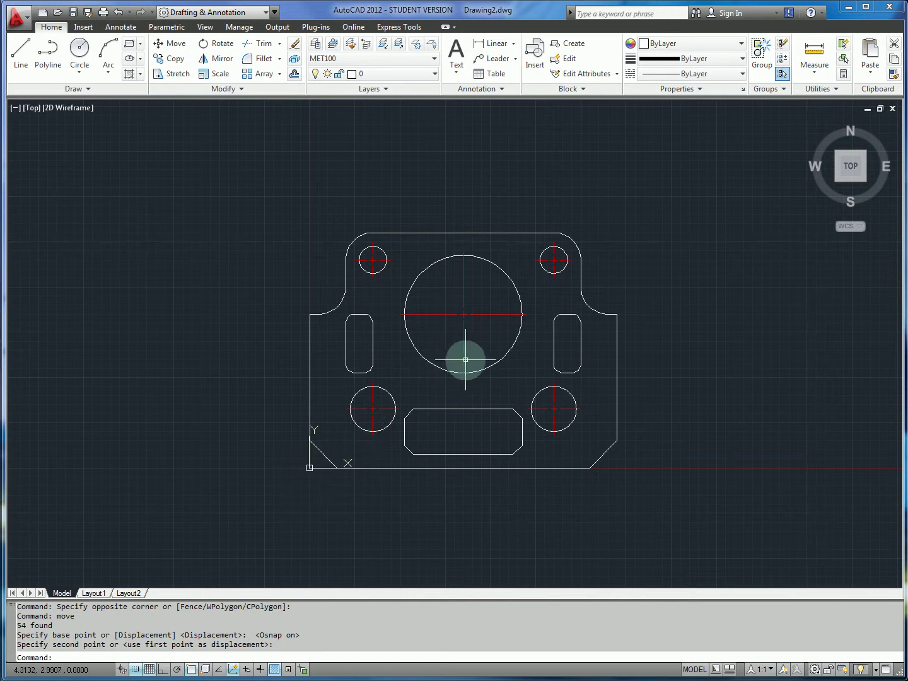
# Draw a 3.25 × 1.25 rectangle starting beside the lower-left hole for the bottom slot.
pyautogui.moveTo(658, 343); pyautogui.dragTo(637, 340, button='middle')
pyautogui.scroll(1, 637, 340)
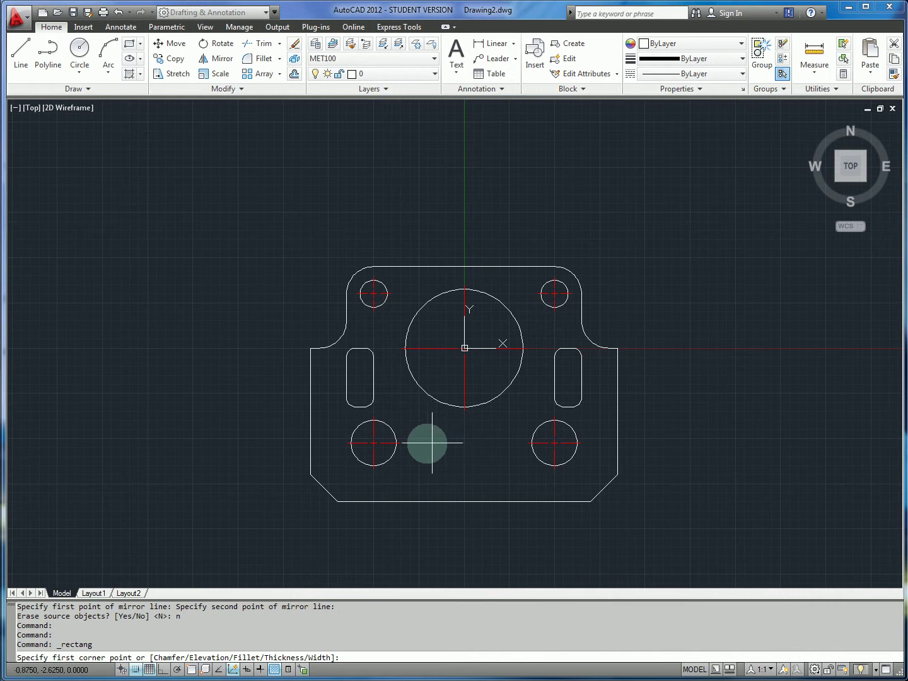
pyautogui.click(406, 443)
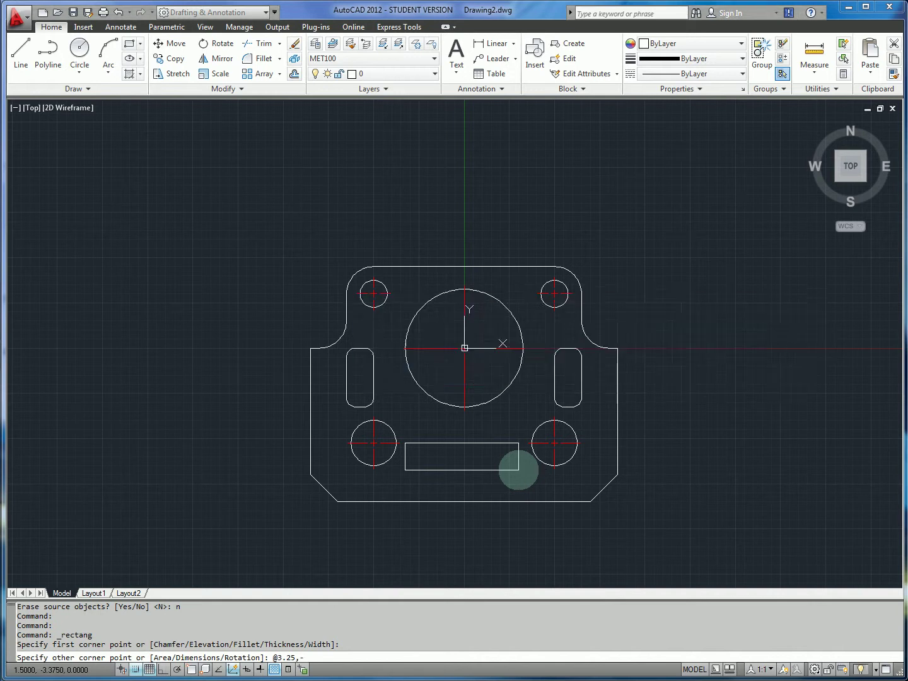
pyautogui.hotkey('alt', 'Tab')
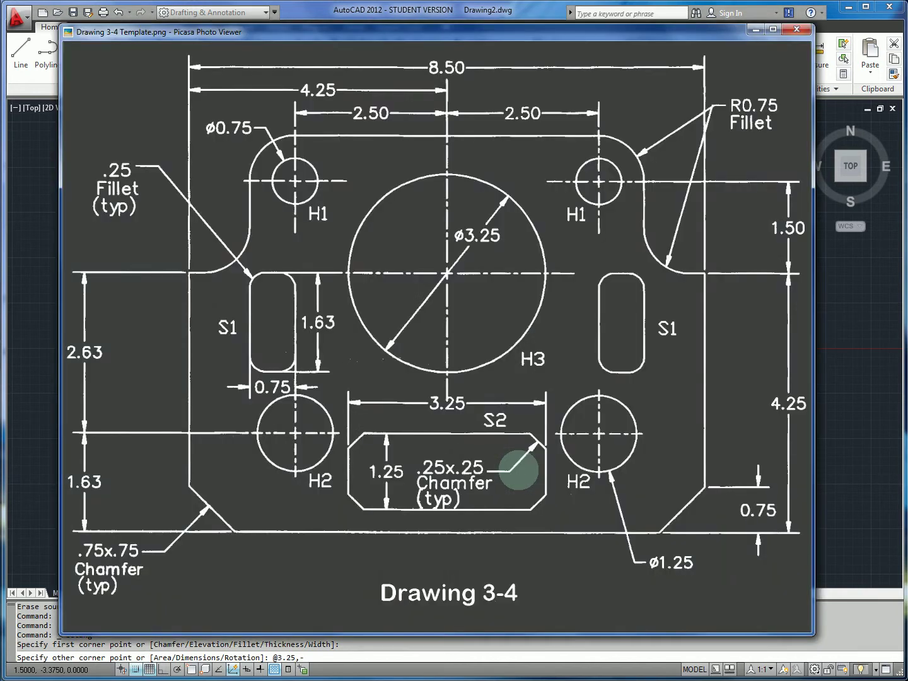
pyautogui.hotkey('alt', 'Tab')
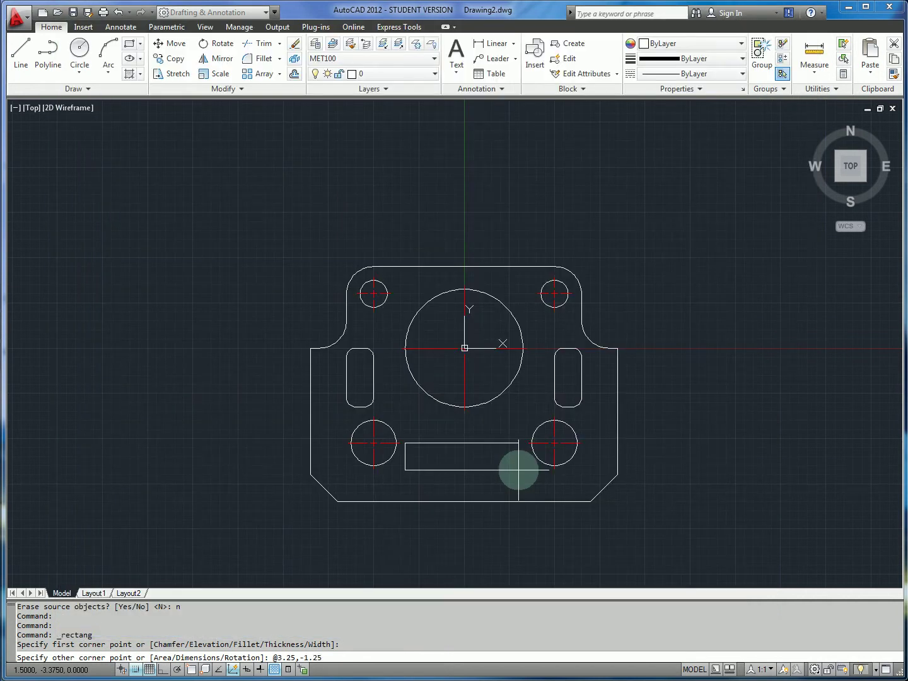
pyautogui.press('Return')
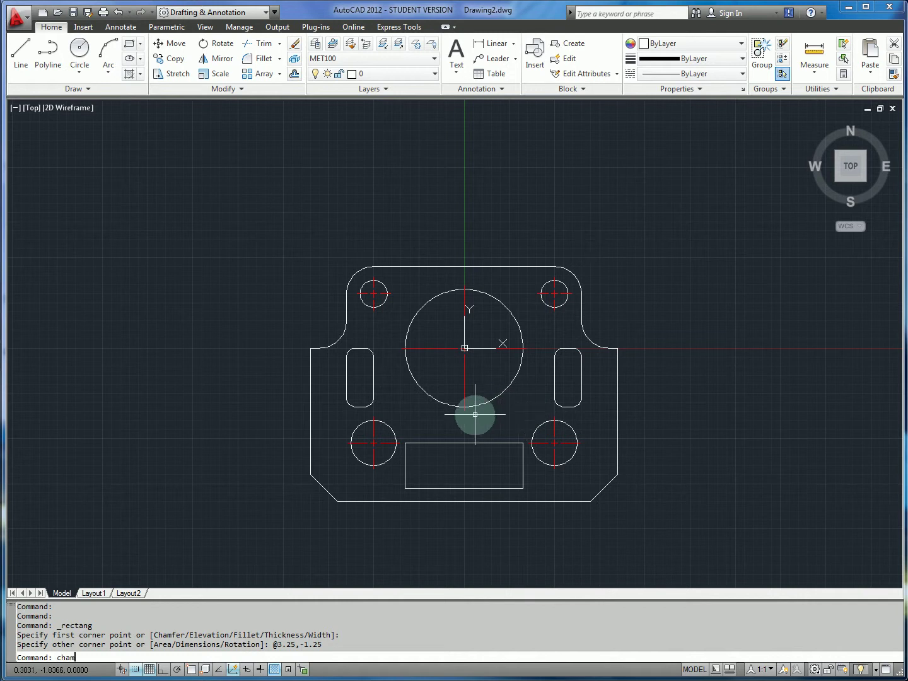
# Set both chamfer distances to 0.25, checking the size against the reference drawing.
pyautogui.press('Return')
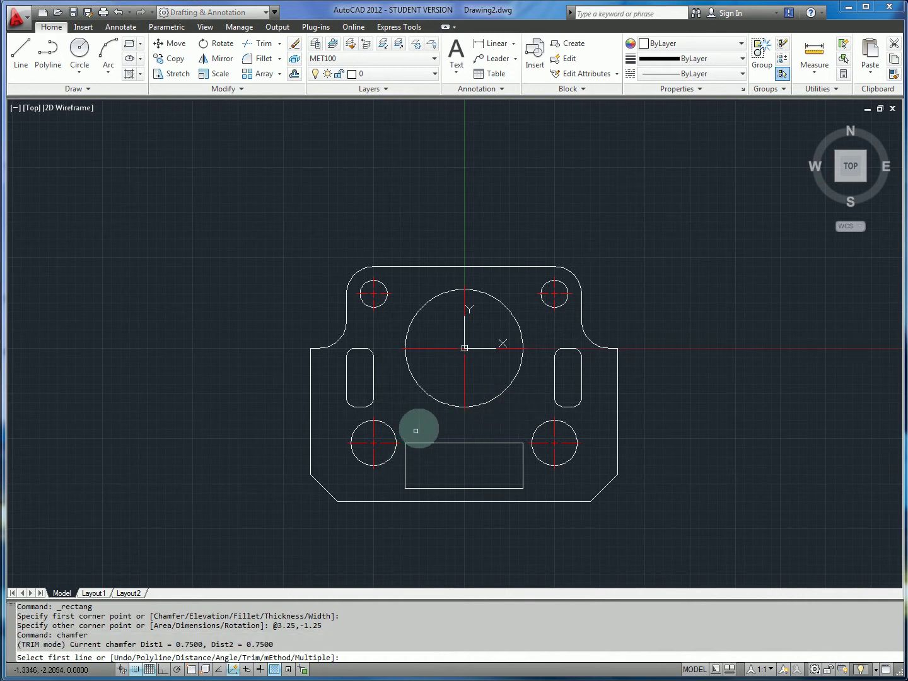
pyautogui.write('d')
pyautogui.press('Return')
pyautogui.hotkey('alt', 'Tab')
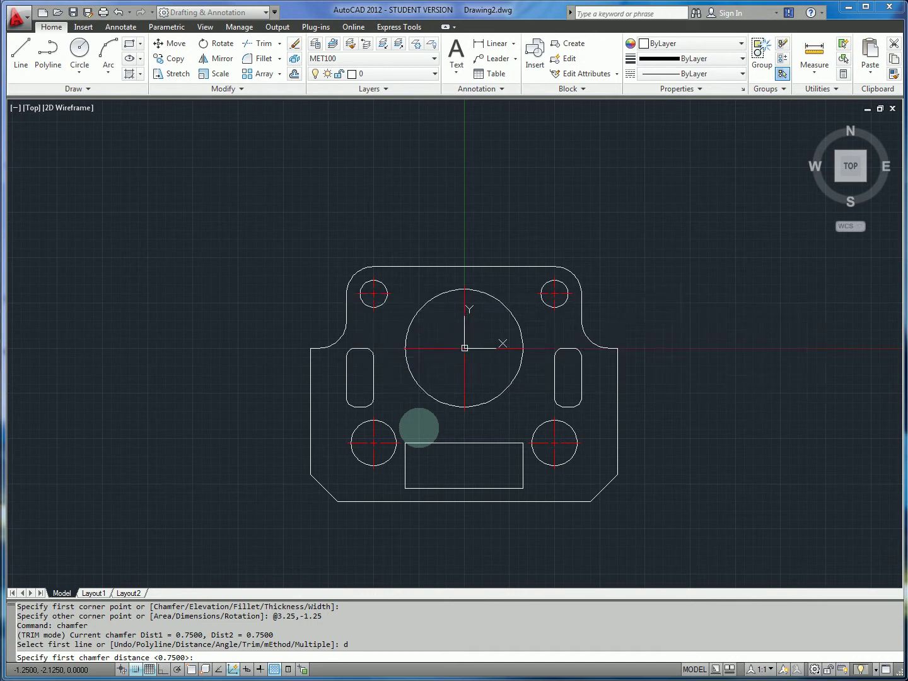
pyautogui.hotkey('alt', 'Tab')
pyautogui.hotkey('alt', 'Tab')
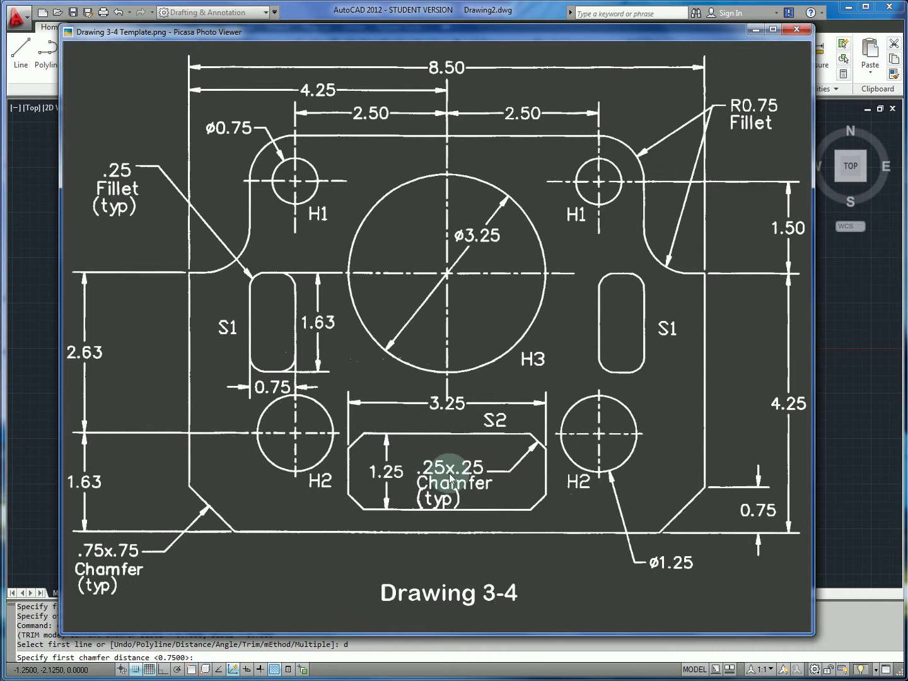
pyautogui.hotkey('alt', 'Tab')
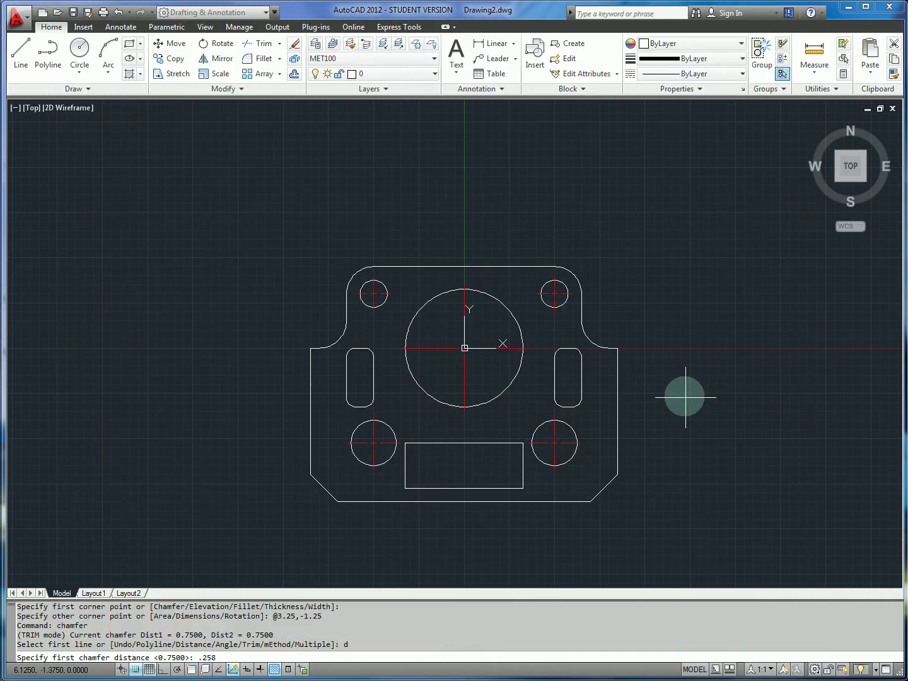
pyautogui.press('Return')
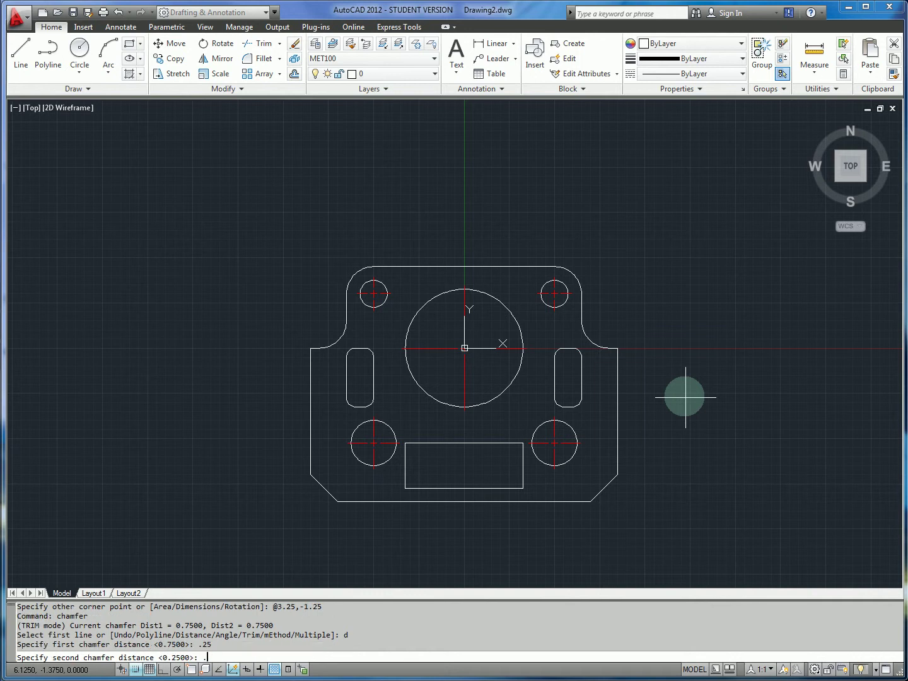
pyautogui.write('.25')
pyautogui.press('Return')
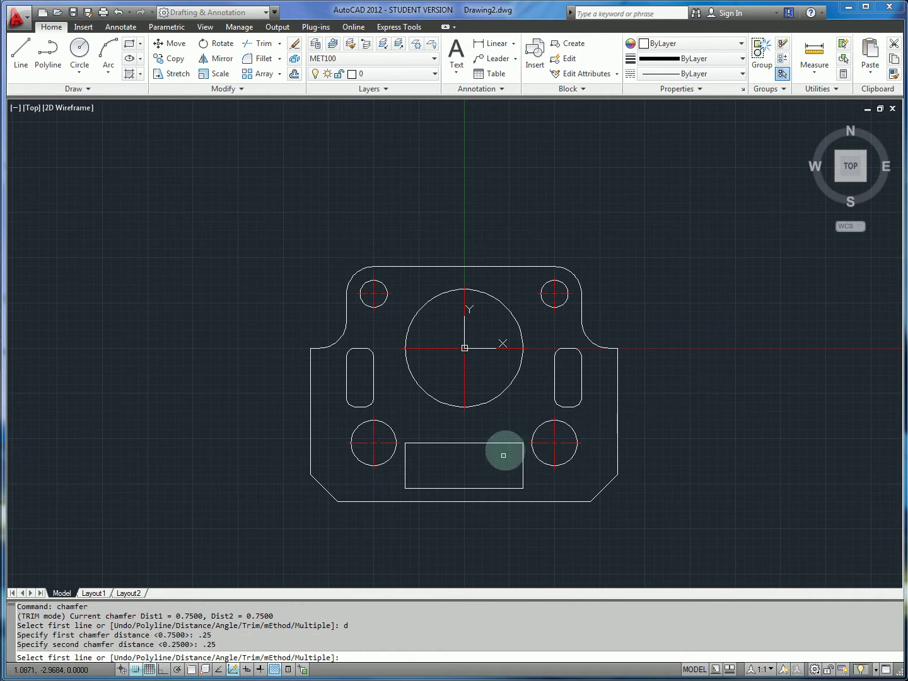
# Chamfer the slot's top-left corner using its top and left edges.
pyautogui.click(413, 449)
pyautogui.click(416, 448)
pyautogui.click(409, 456)
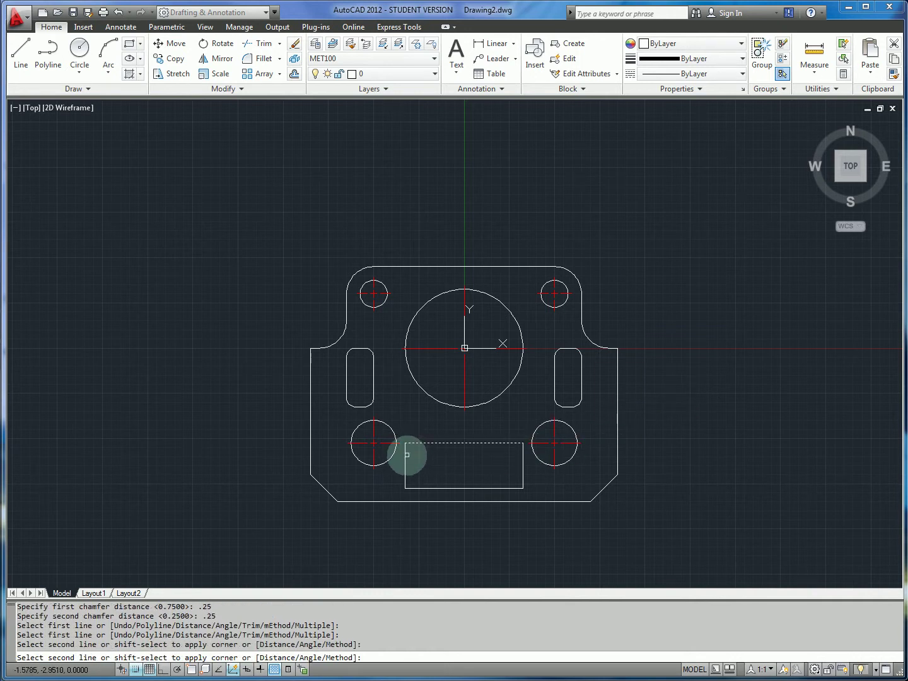
pyautogui.click(405, 461)
# Chamfer the bottom-left, bottom-right and top-right slot corners with Multiple mode, then compare with the reference.
pyautogui.press('Return')
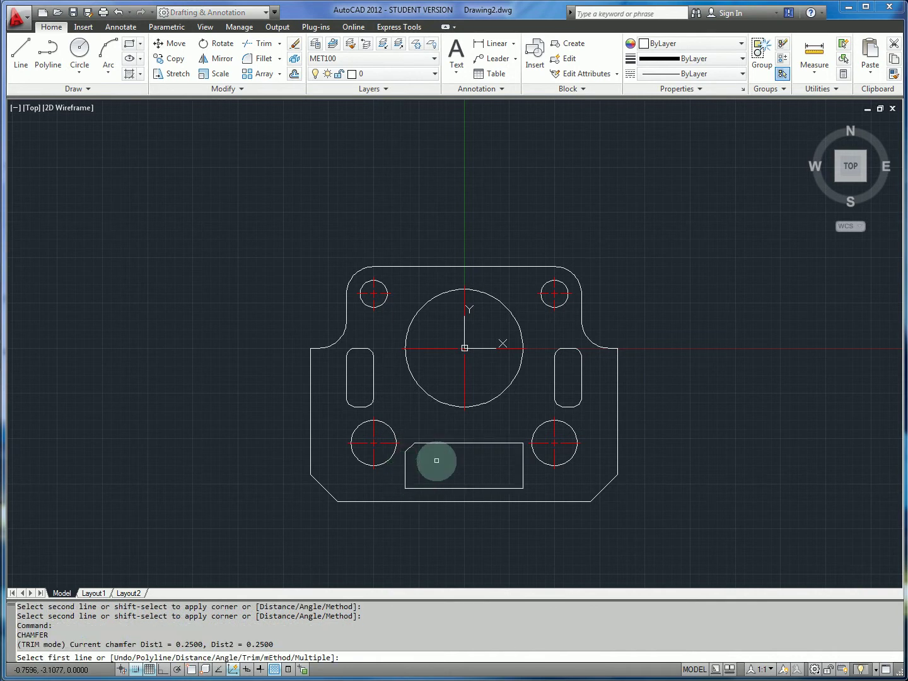
pyautogui.write('m')
pyautogui.press('Return')
pyautogui.click(406, 467)
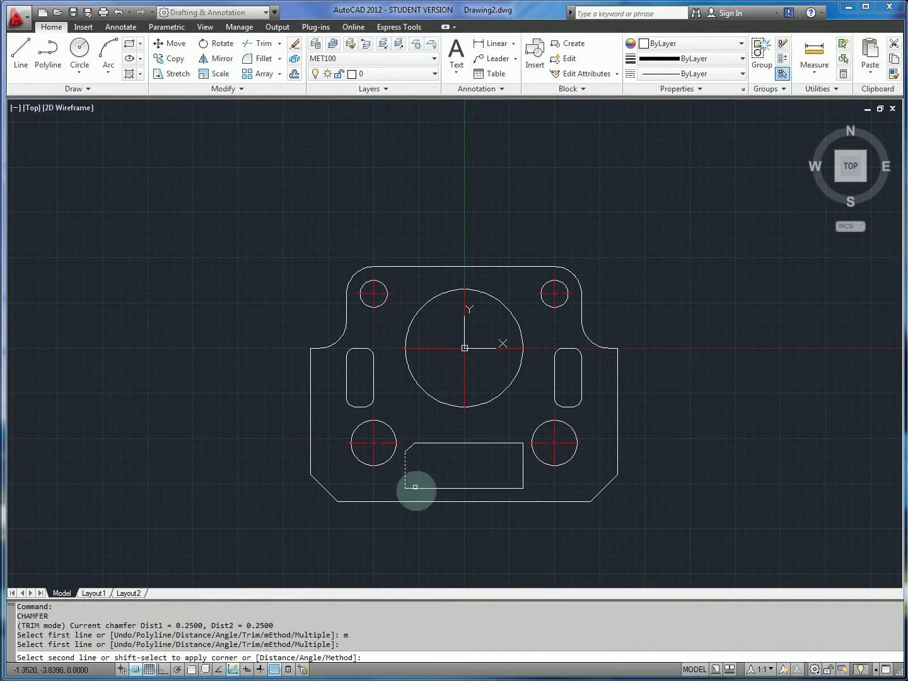
pyautogui.click(417, 488)
pyautogui.click(492, 488)
pyautogui.click(523, 477)
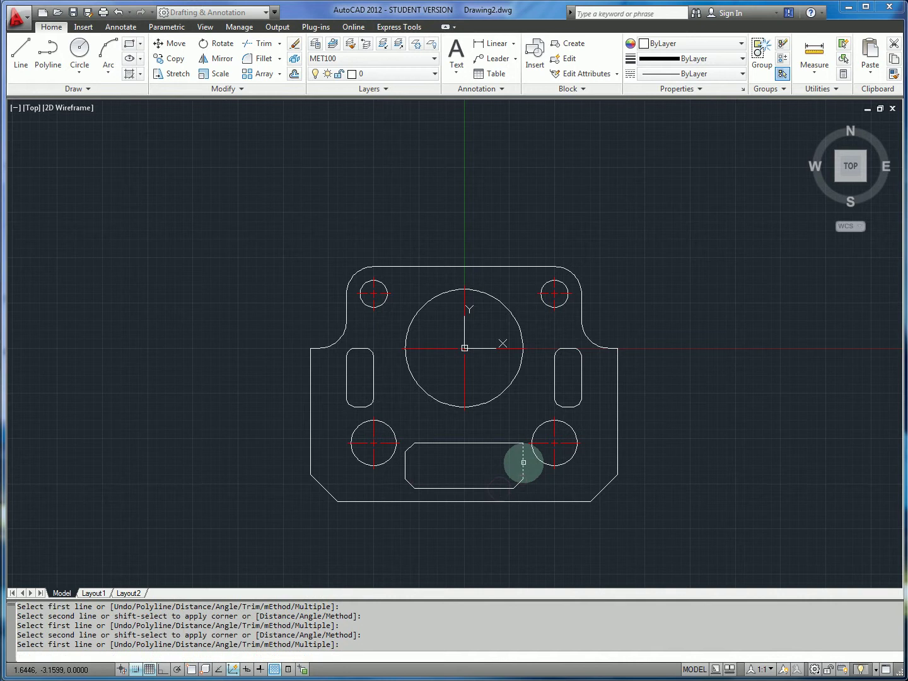
pyautogui.click(523, 461)
pyautogui.click(509, 445)
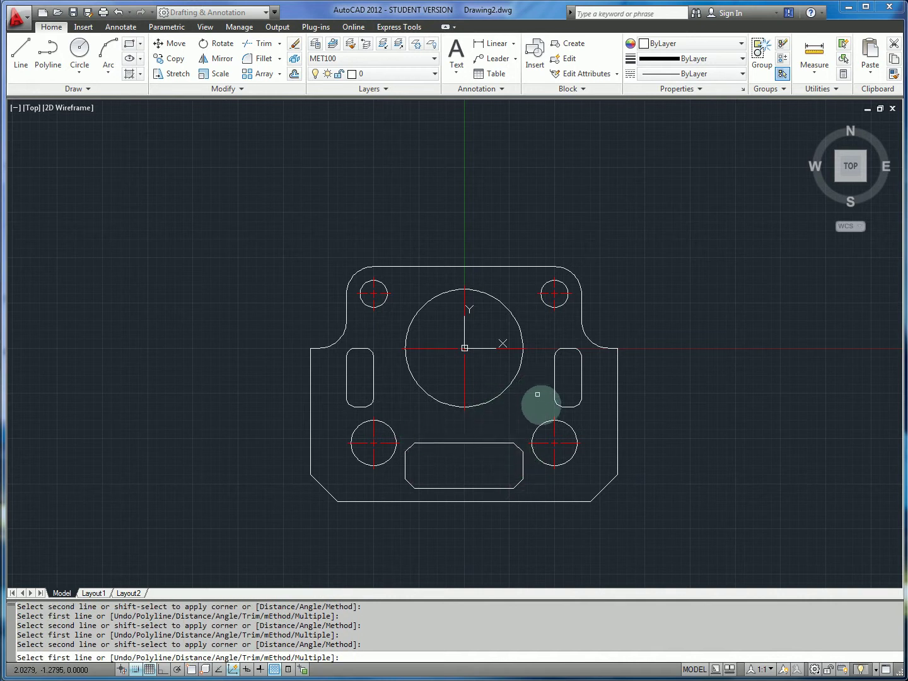
pyautogui.hotkey('alt', 'Tab')
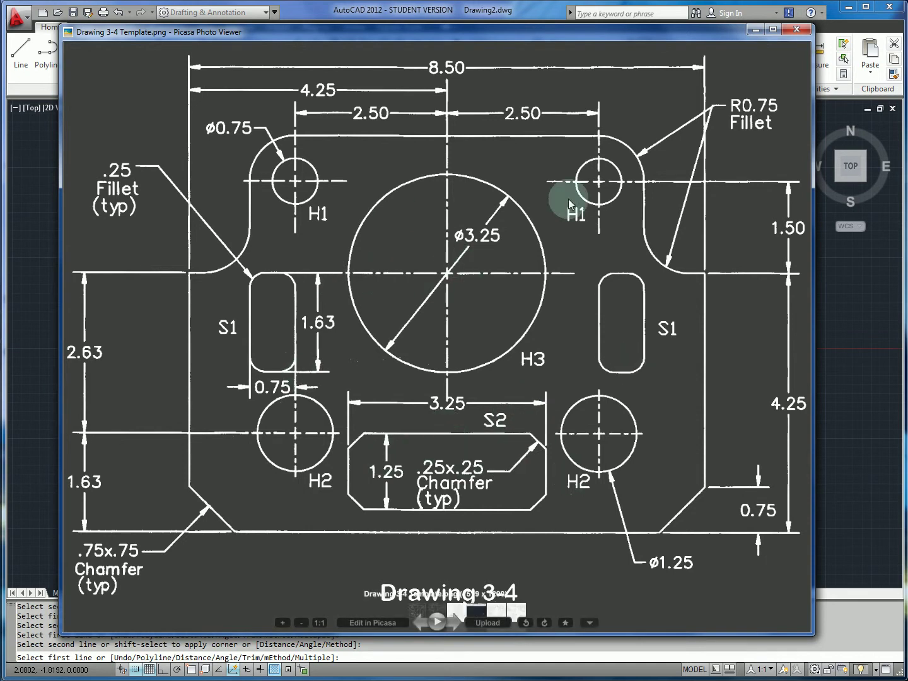
pyautogui.hotkey('alt', 'Tab')
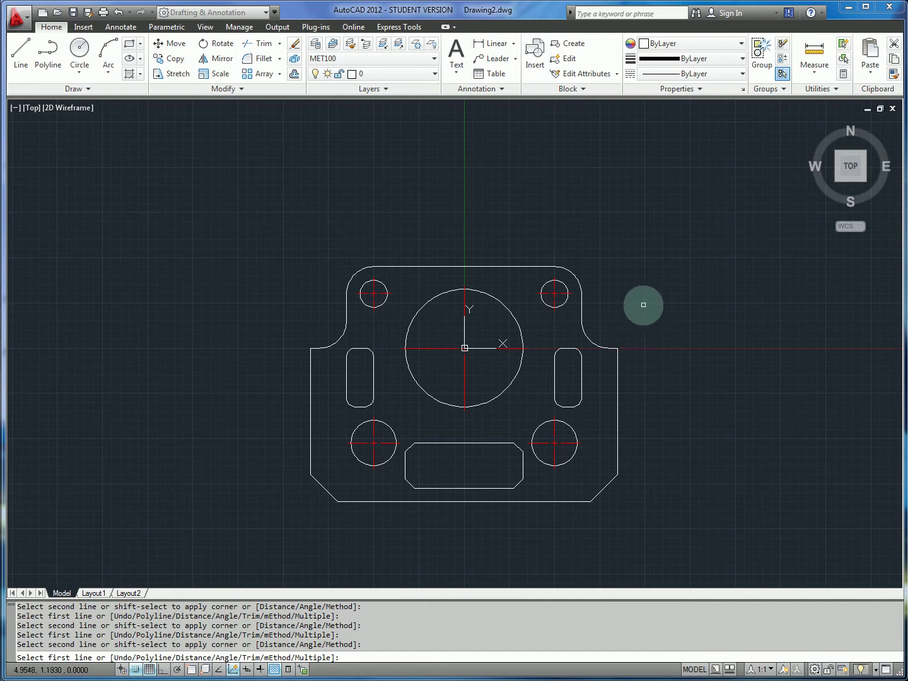
# Cancel the running command and window-select the entire plate.
pyautogui.press('Escape')
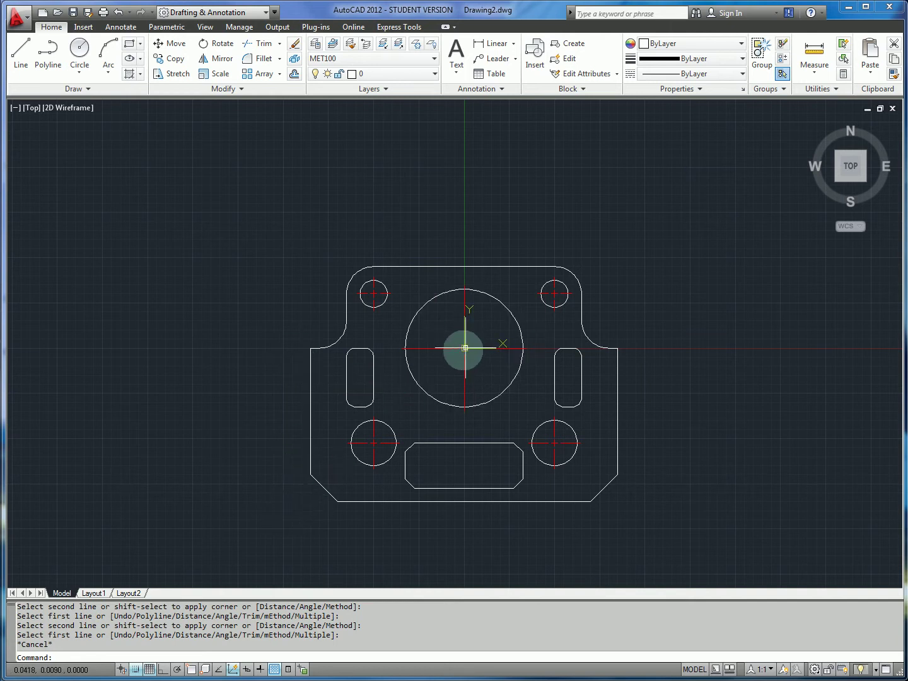
pyautogui.click(248, 257)
pyautogui.click(279, 245)
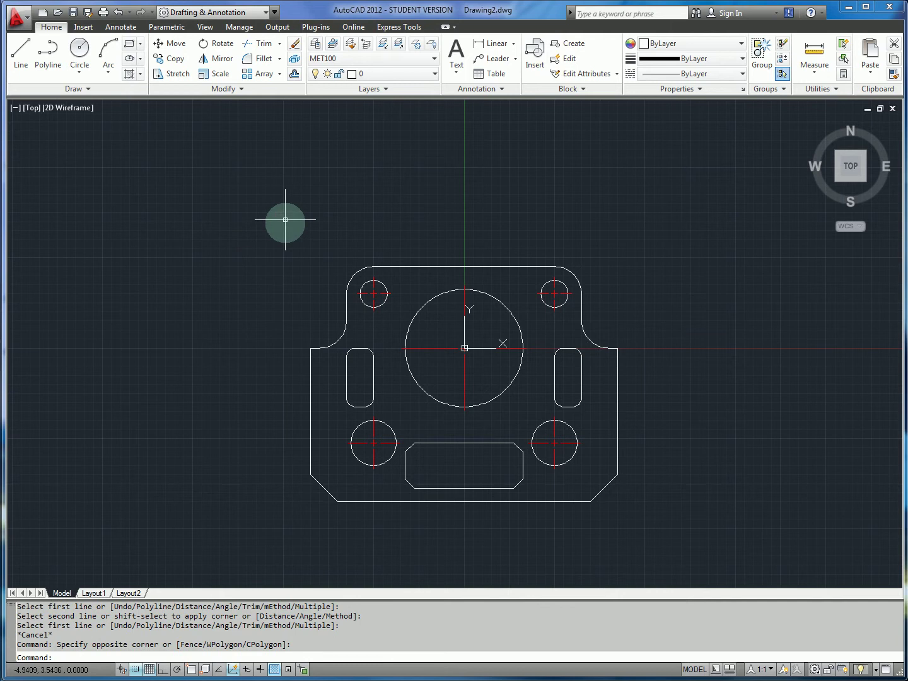
pyautogui.click(259, 219)
pyautogui.click(683, 542)
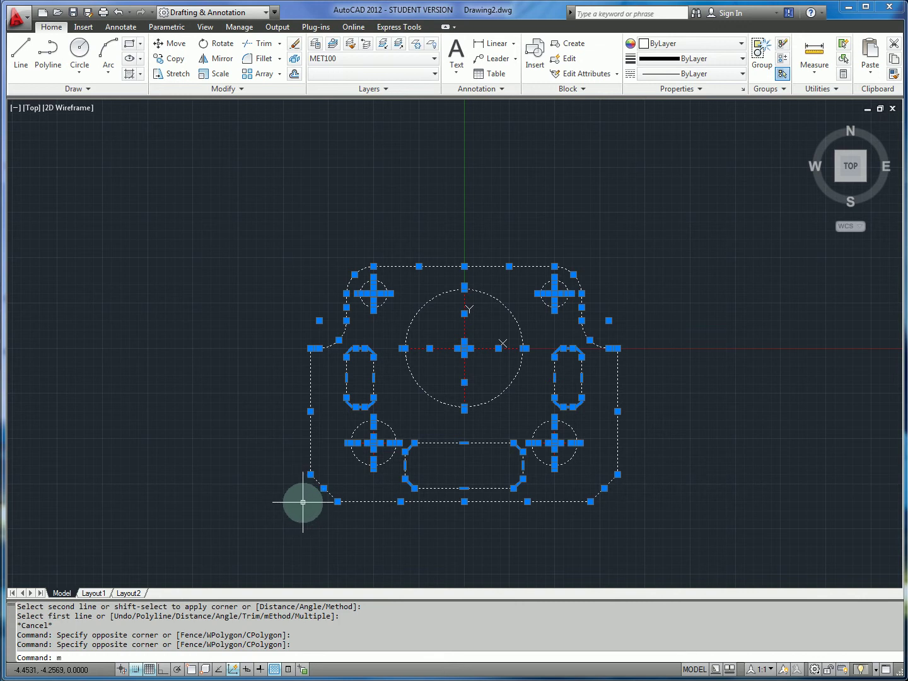
# Move the plate from its lower-left corner to the origin and recentre the view.
pyautogui.press('Return')
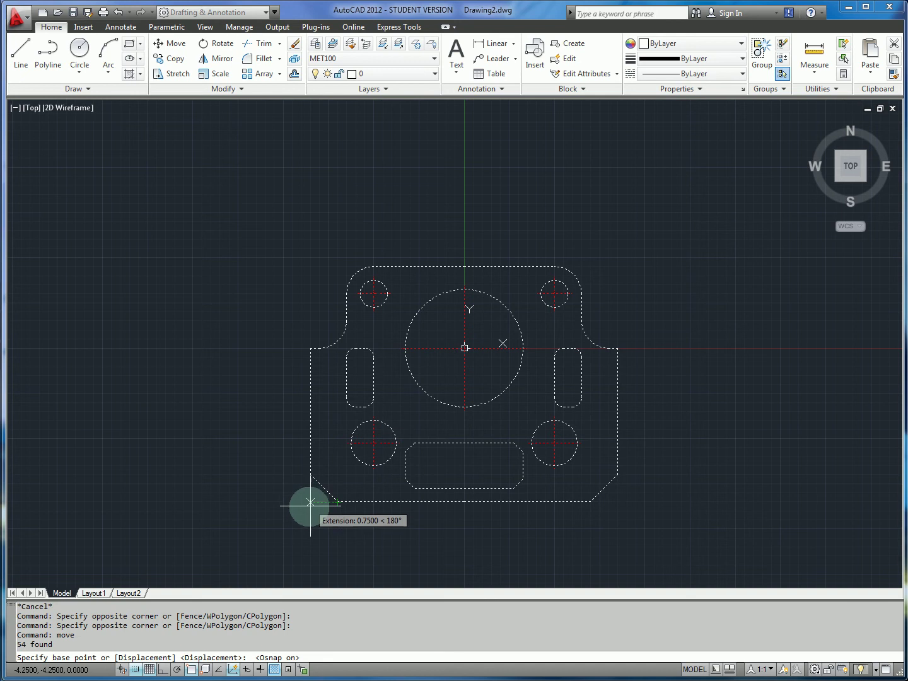
pyautogui.click(311, 502)
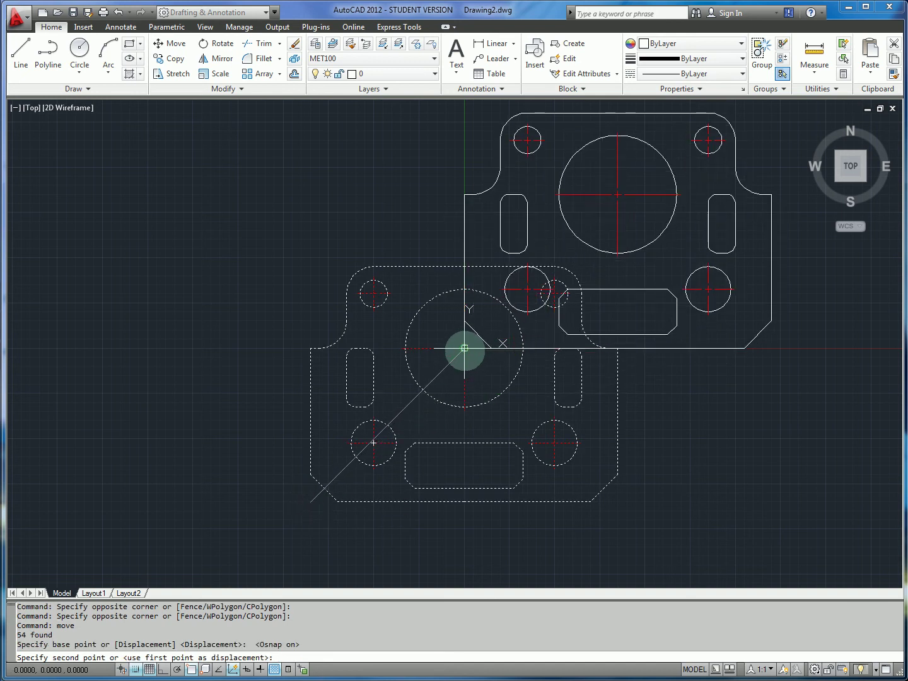
pyautogui.click(465, 347)
pyautogui.moveTo(622, 292); pyautogui.dragTo(470, 406, button='middle')
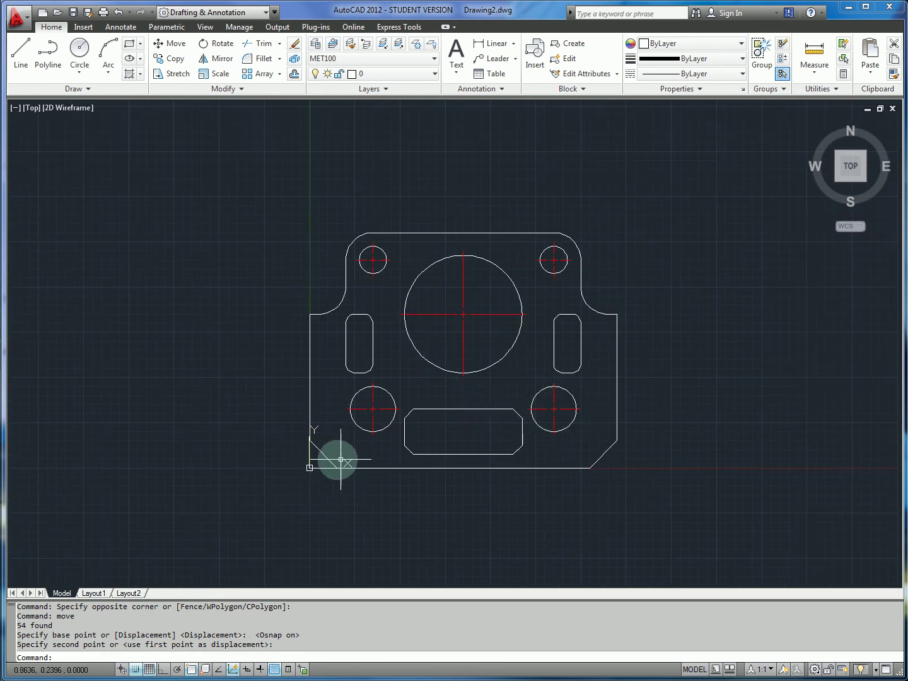
pyautogui.moveTo(691, 338); pyautogui.dragTo(669, 336, button='middle')
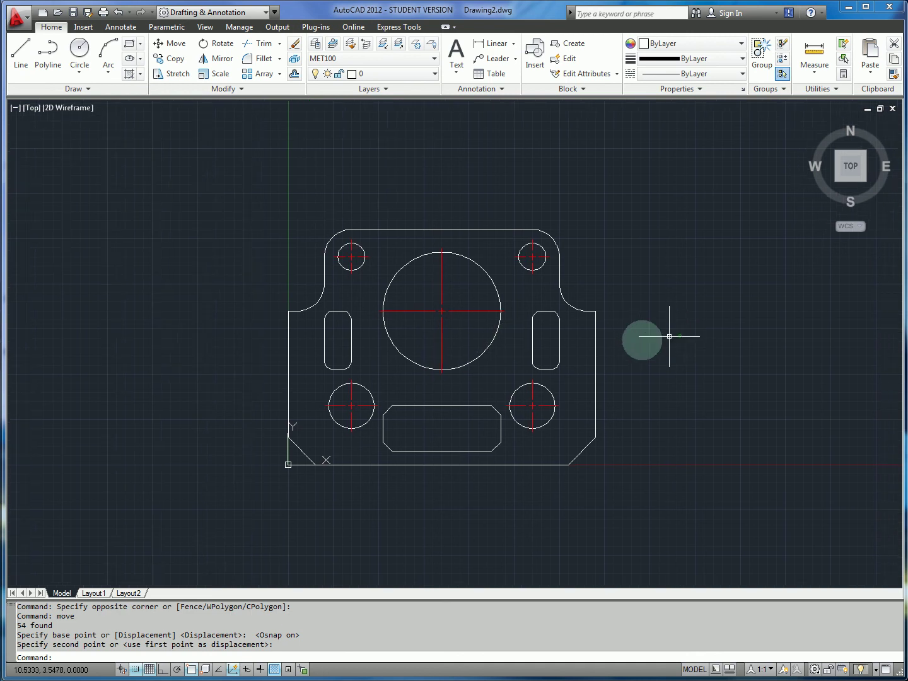